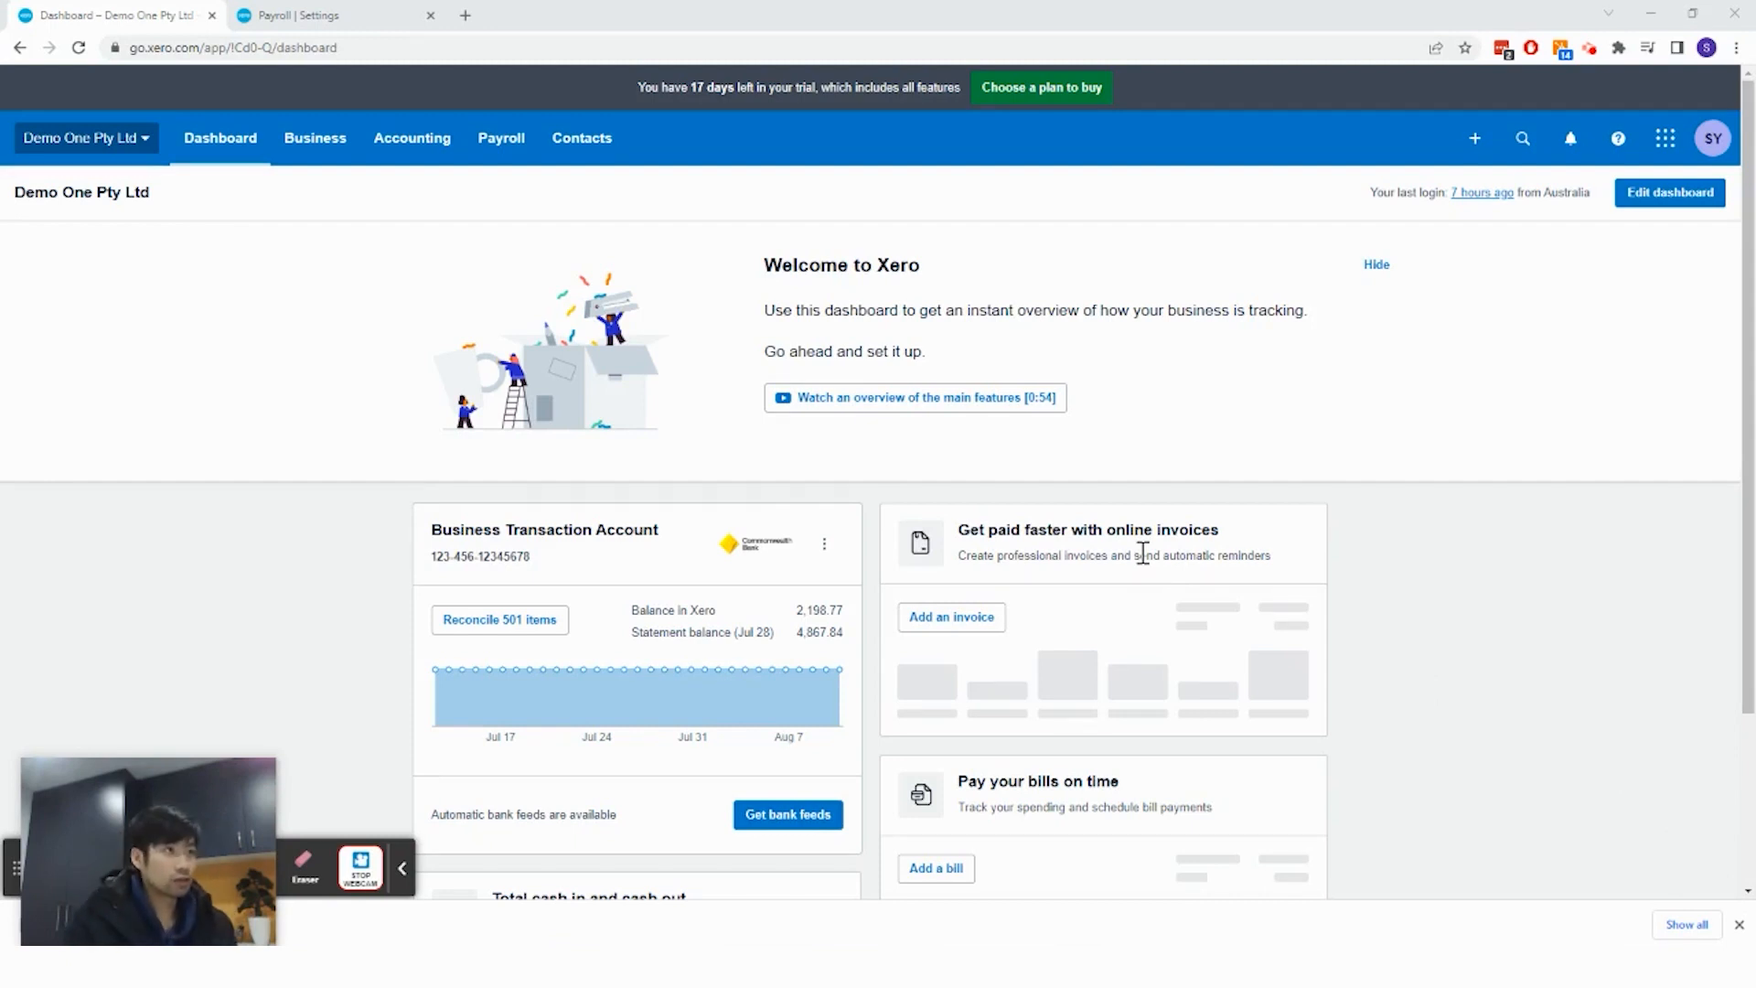
# Open the Settings page for Demo One Pty Ltd from the organisation menu
pyautogui.click(81, 149)
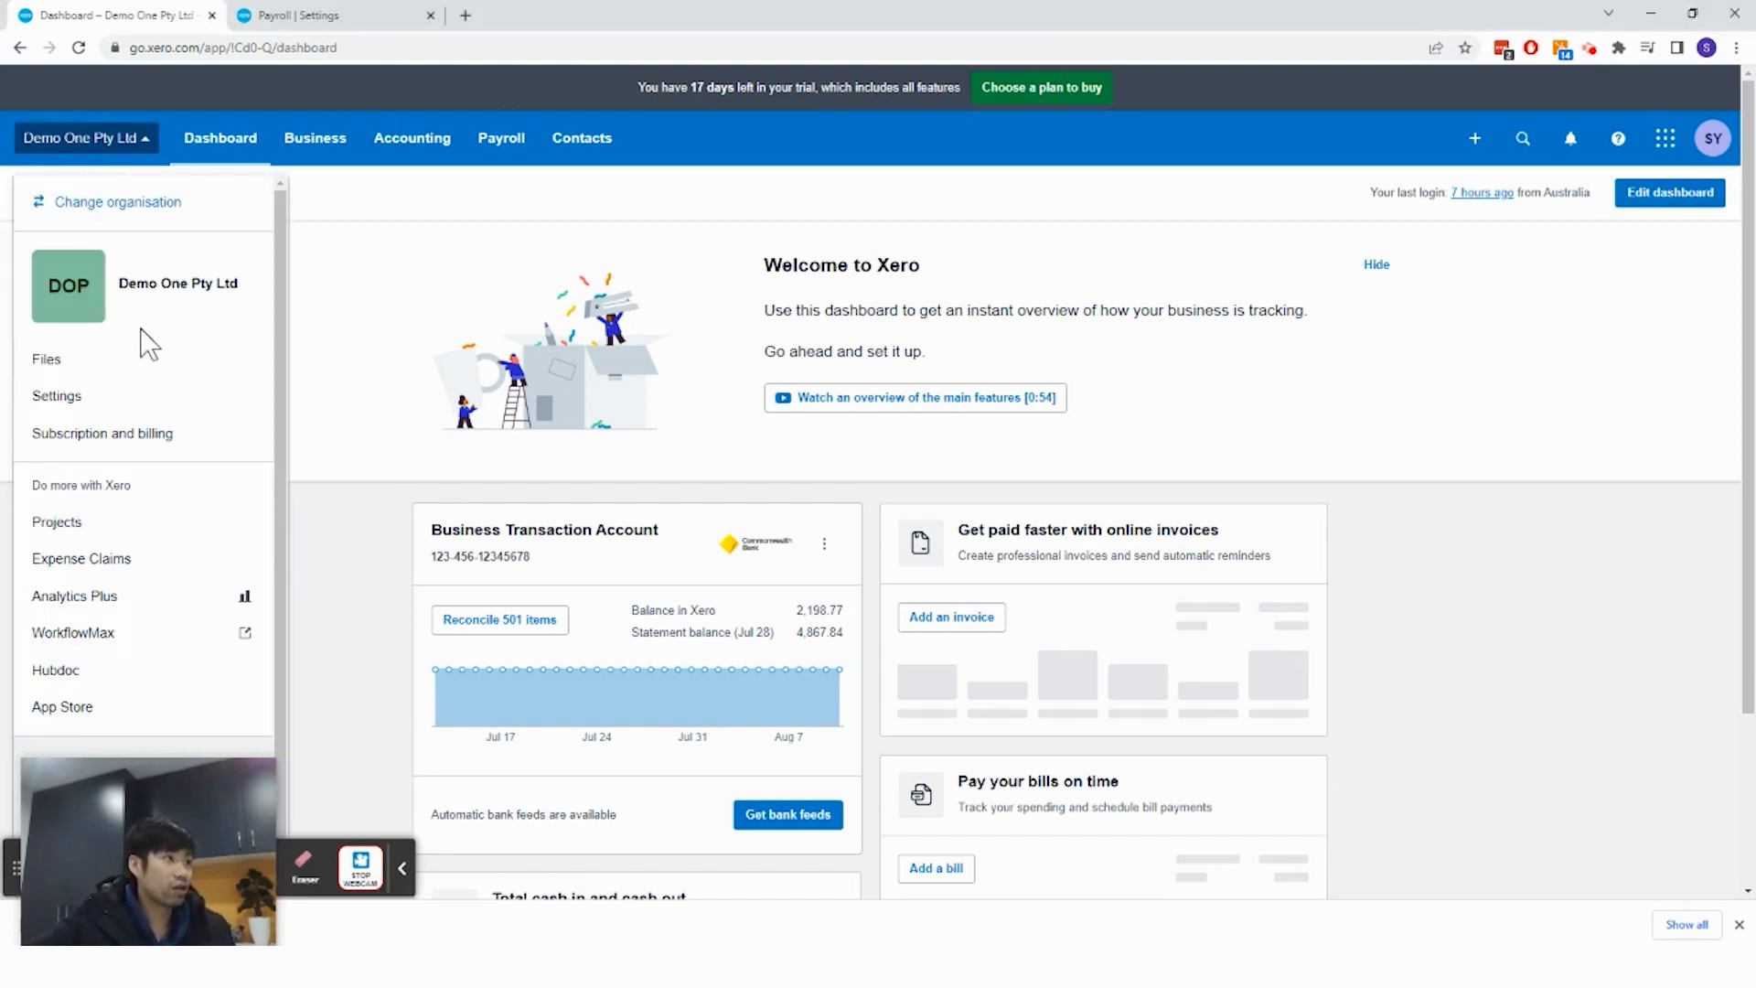
pyautogui.click(117, 401)
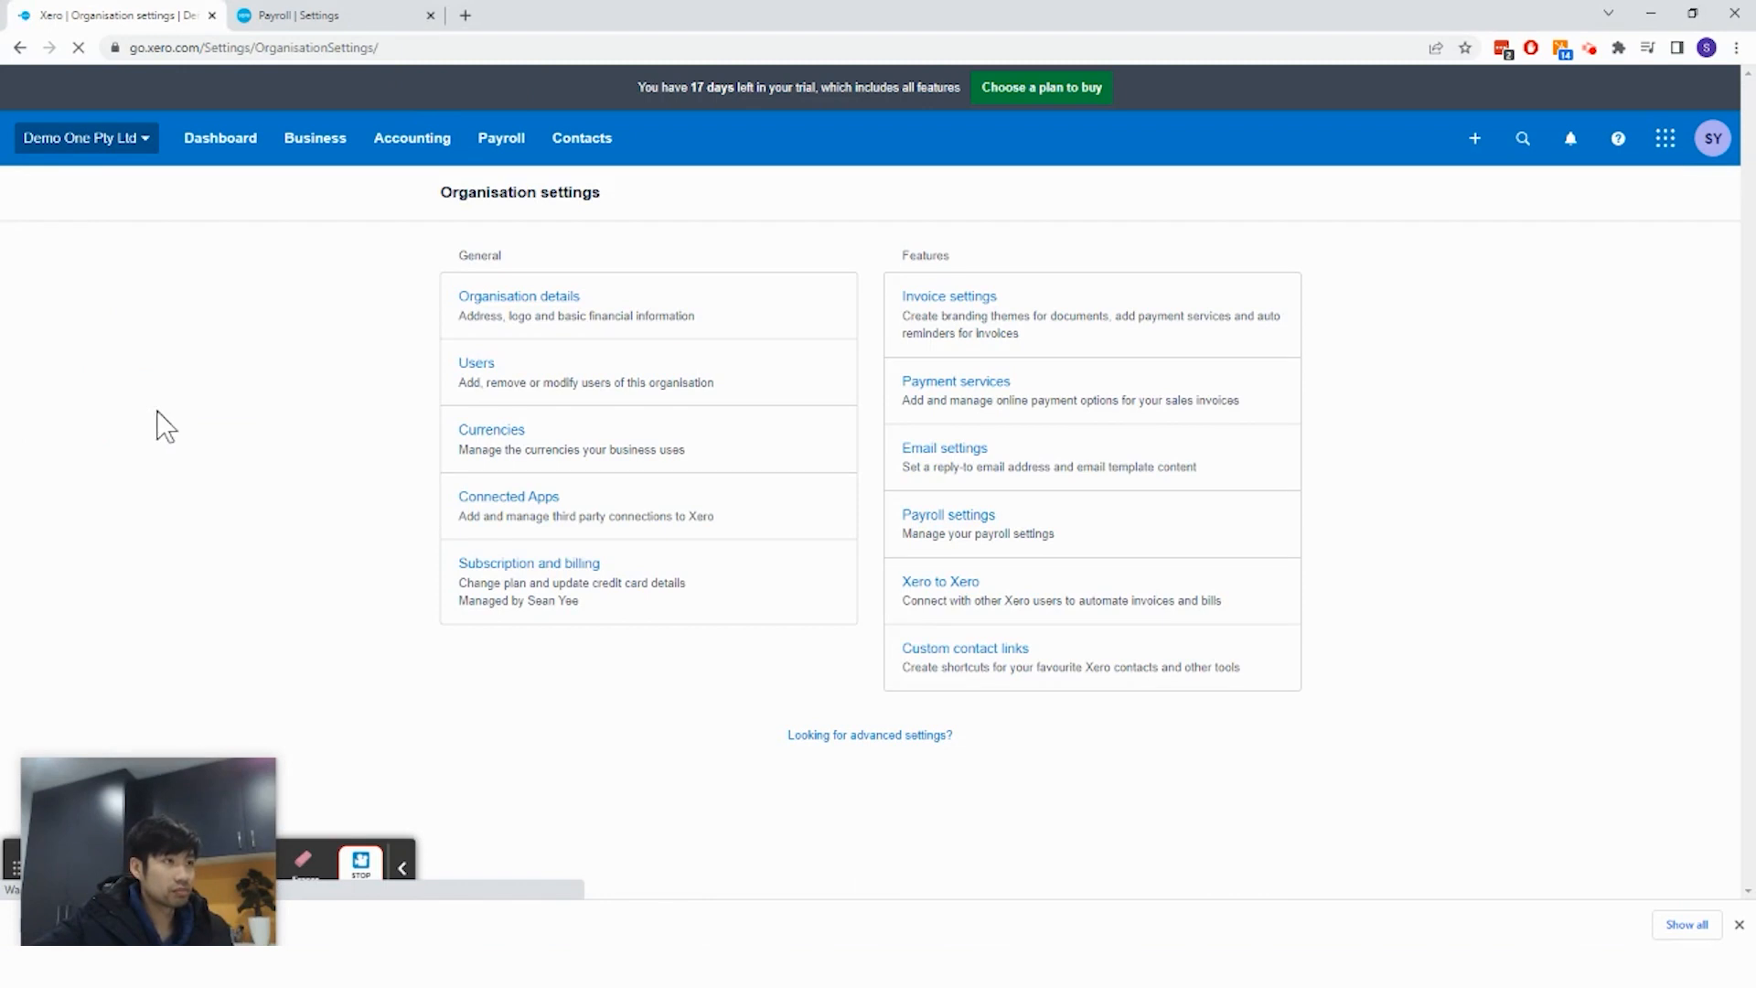
# Review the Organisation details form and save it
pyautogui.click(582, 297)
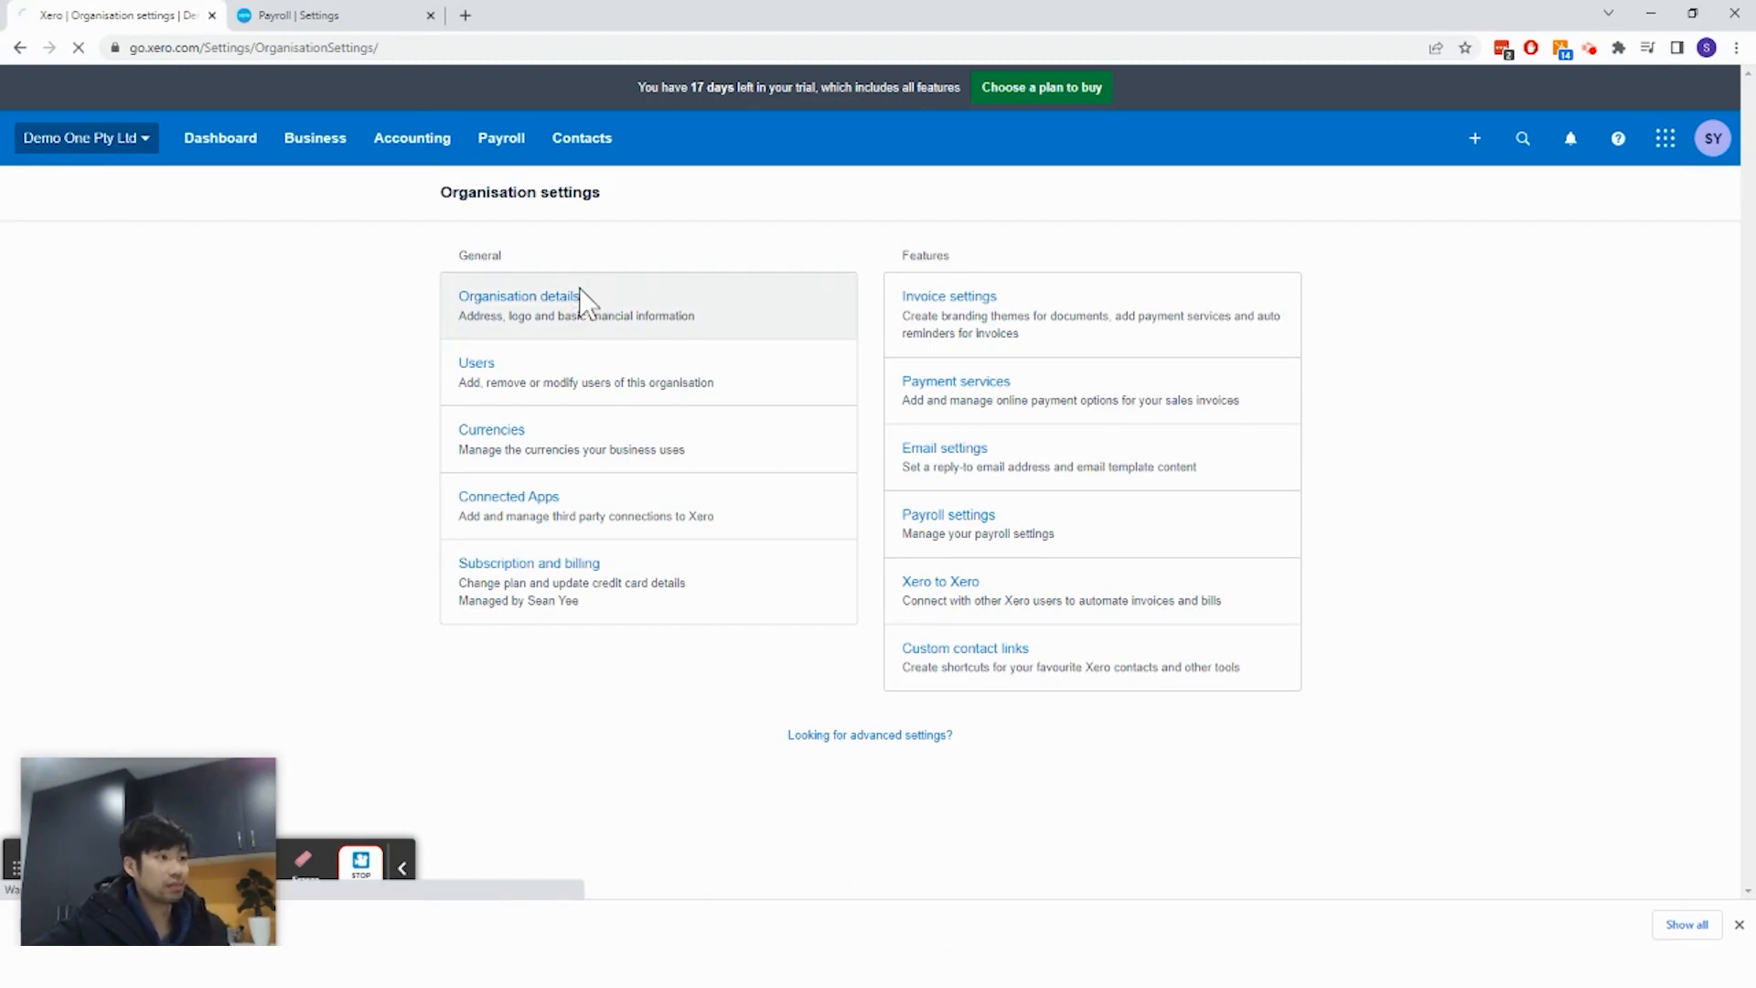
pyautogui.scroll(-10, 766, 403)
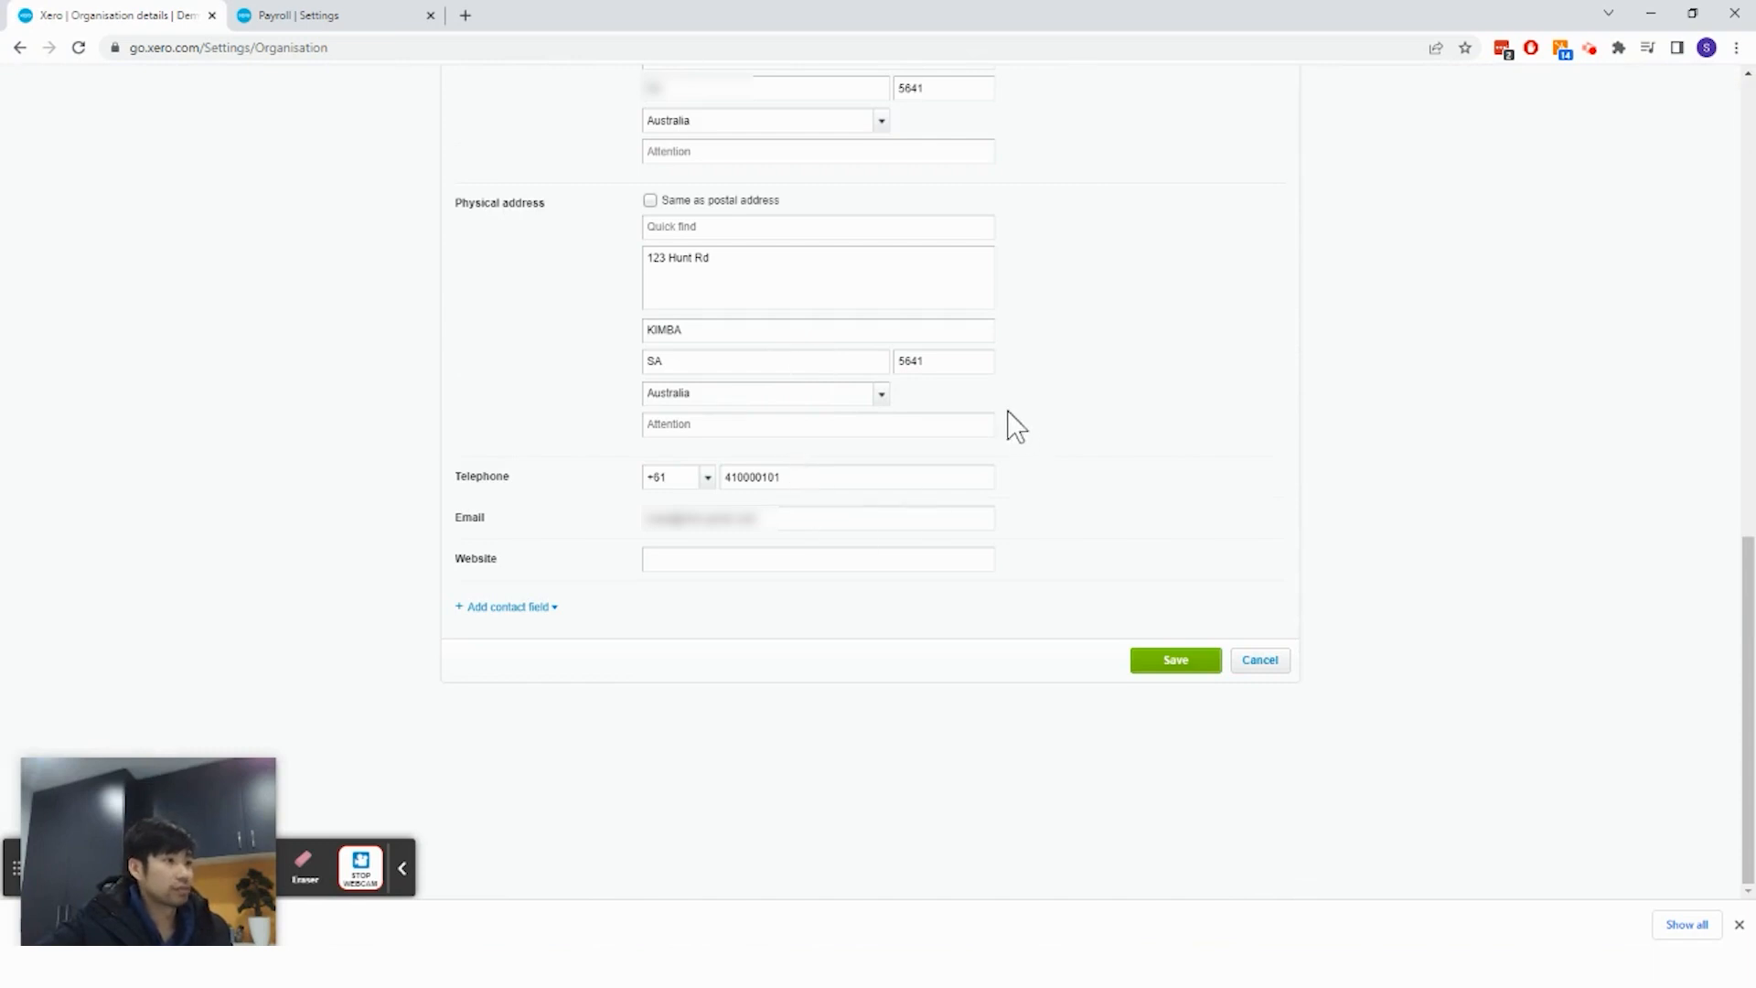
pyautogui.scroll(8, 1072, 438)
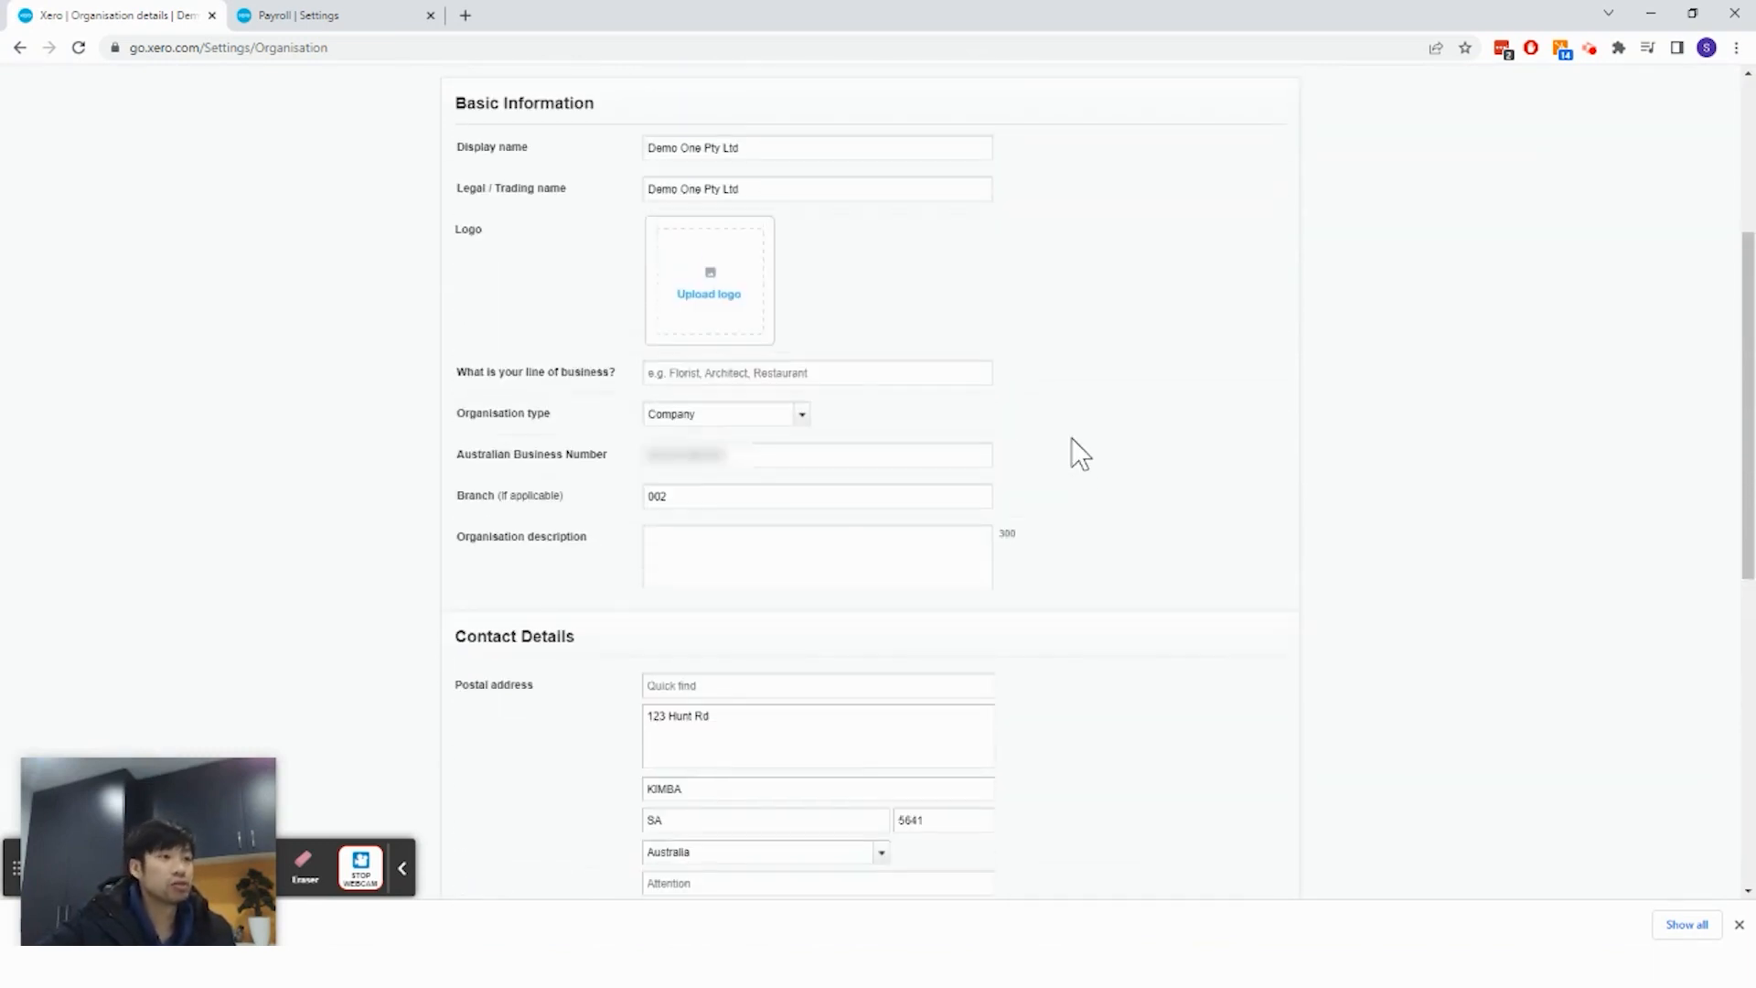
pyautogui.scroll(4, 1072, 437)
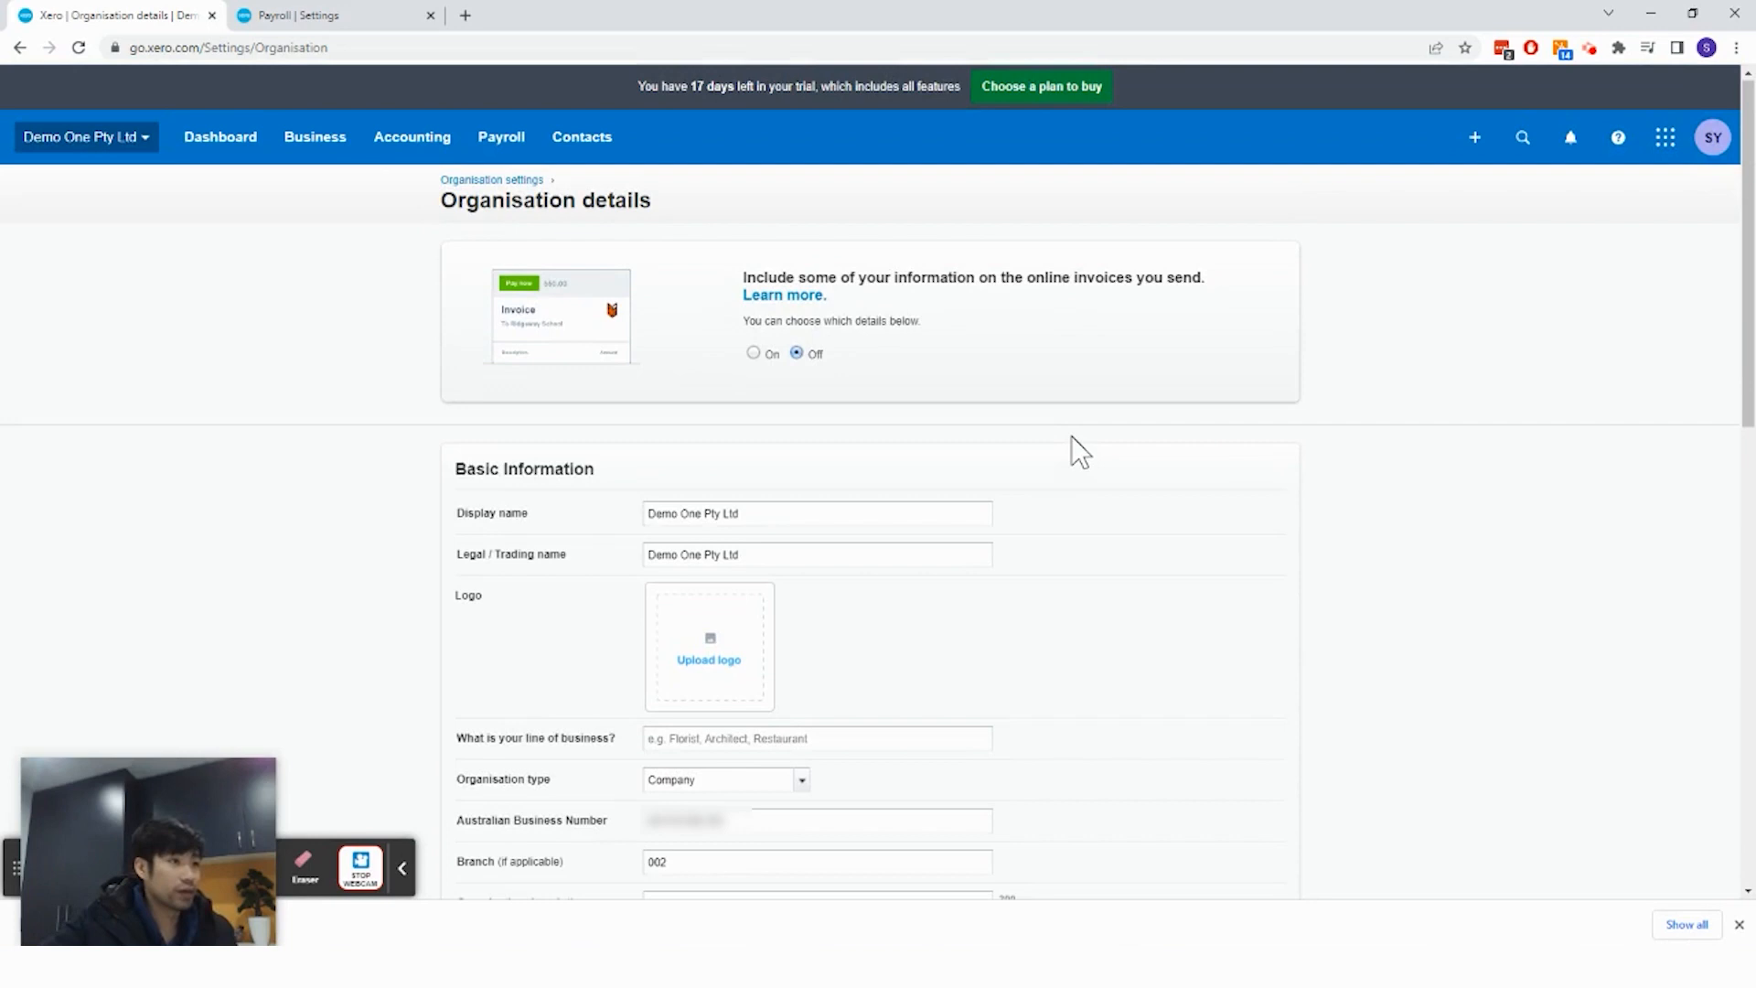
pyautogui.scroll(-8, 1079, 436)
pyautogui.scroll(-5, 1095, 448)
pyautogui.click(1189, 659)
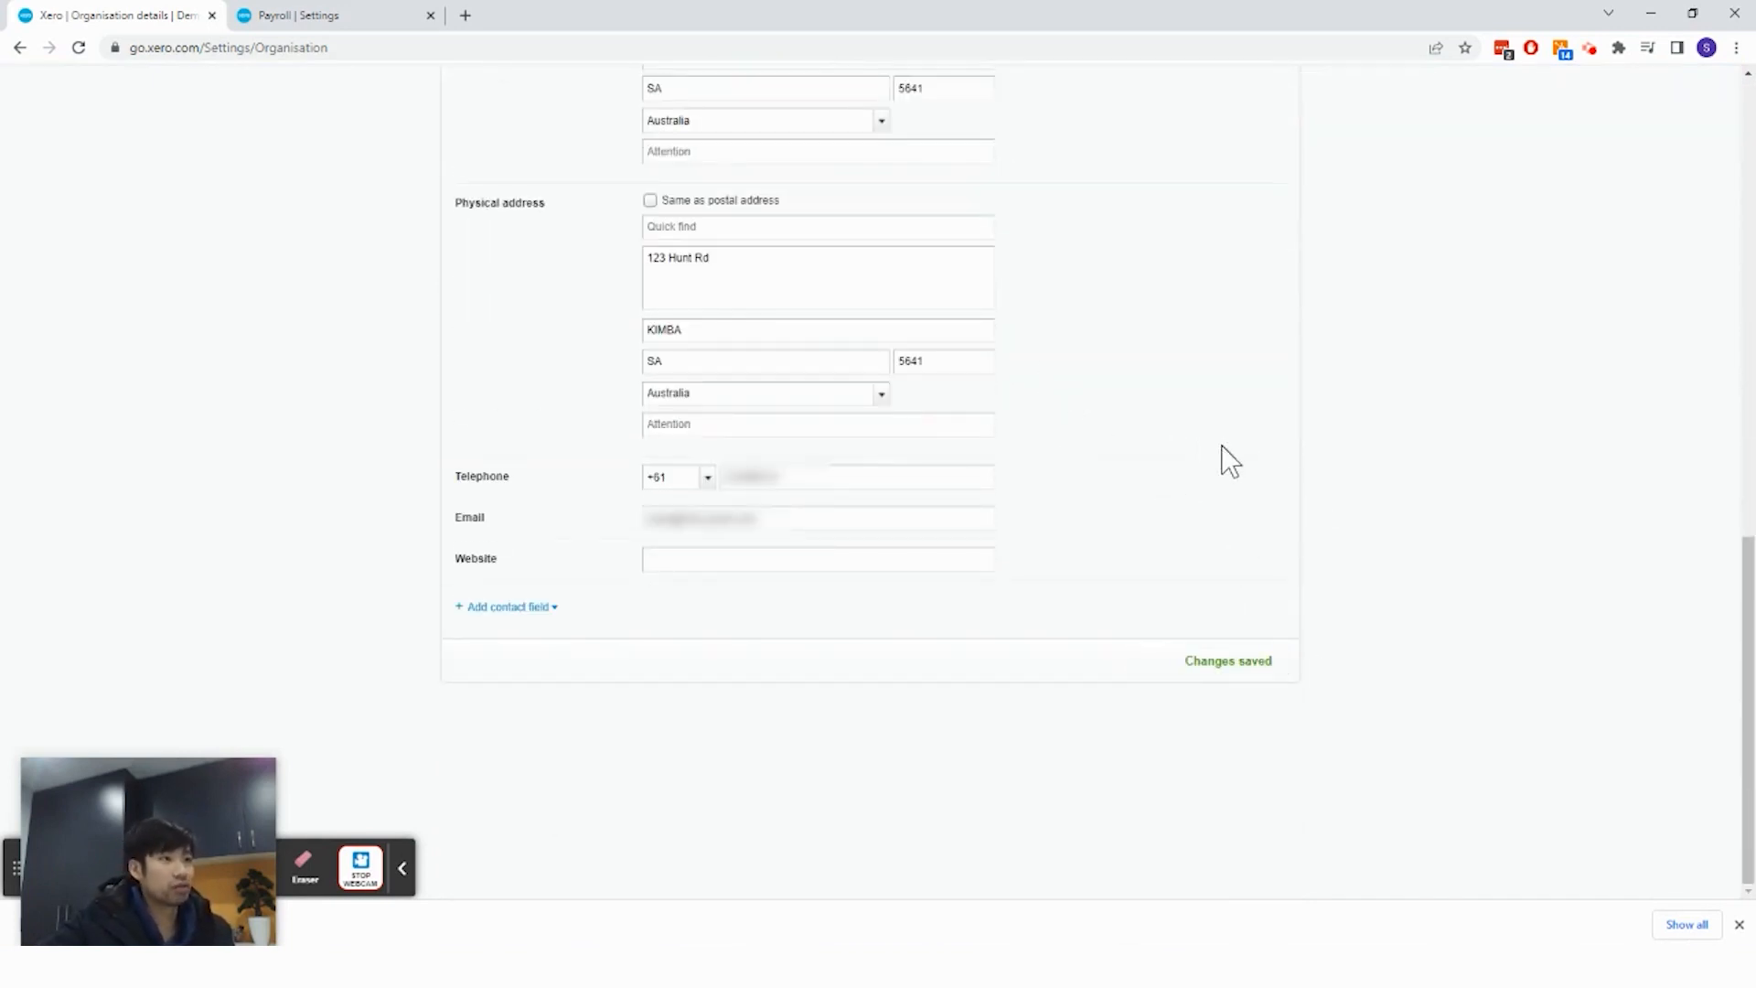
# Return to the Organisation settings overview through the organisation menu
pyautogui.scroll(10, 1003, 403)
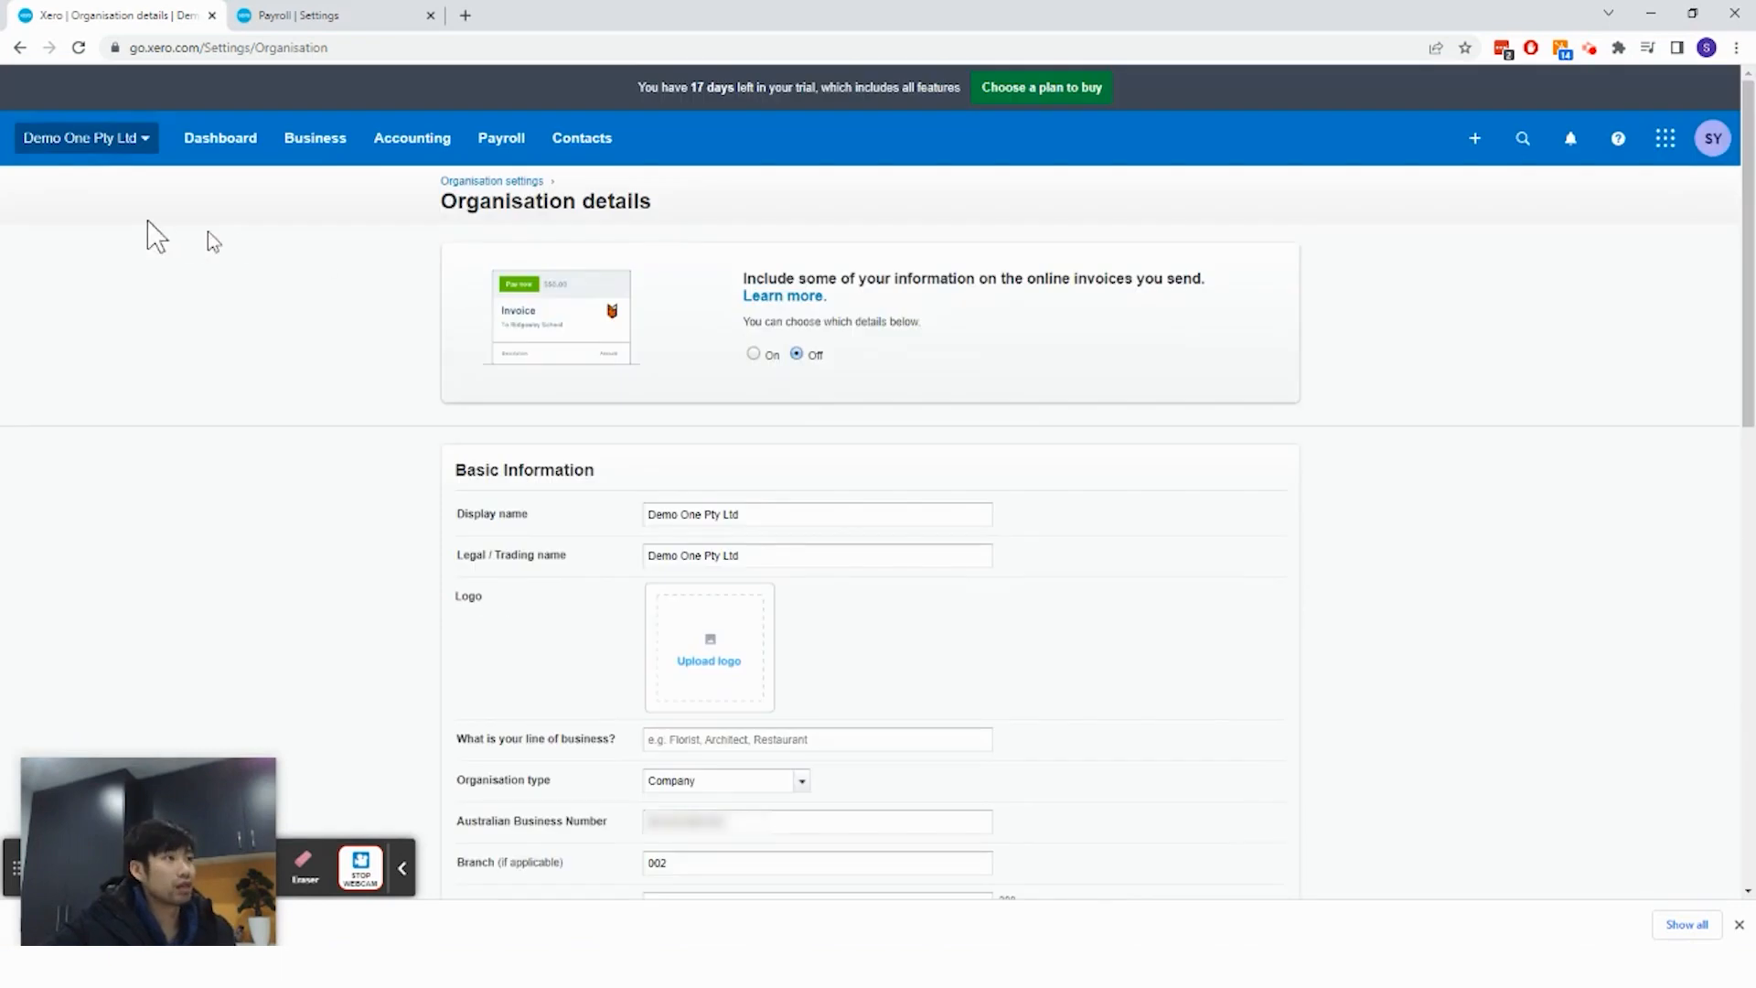
pyautogui.click(115, 140)
pyautogui.click(123, 391)
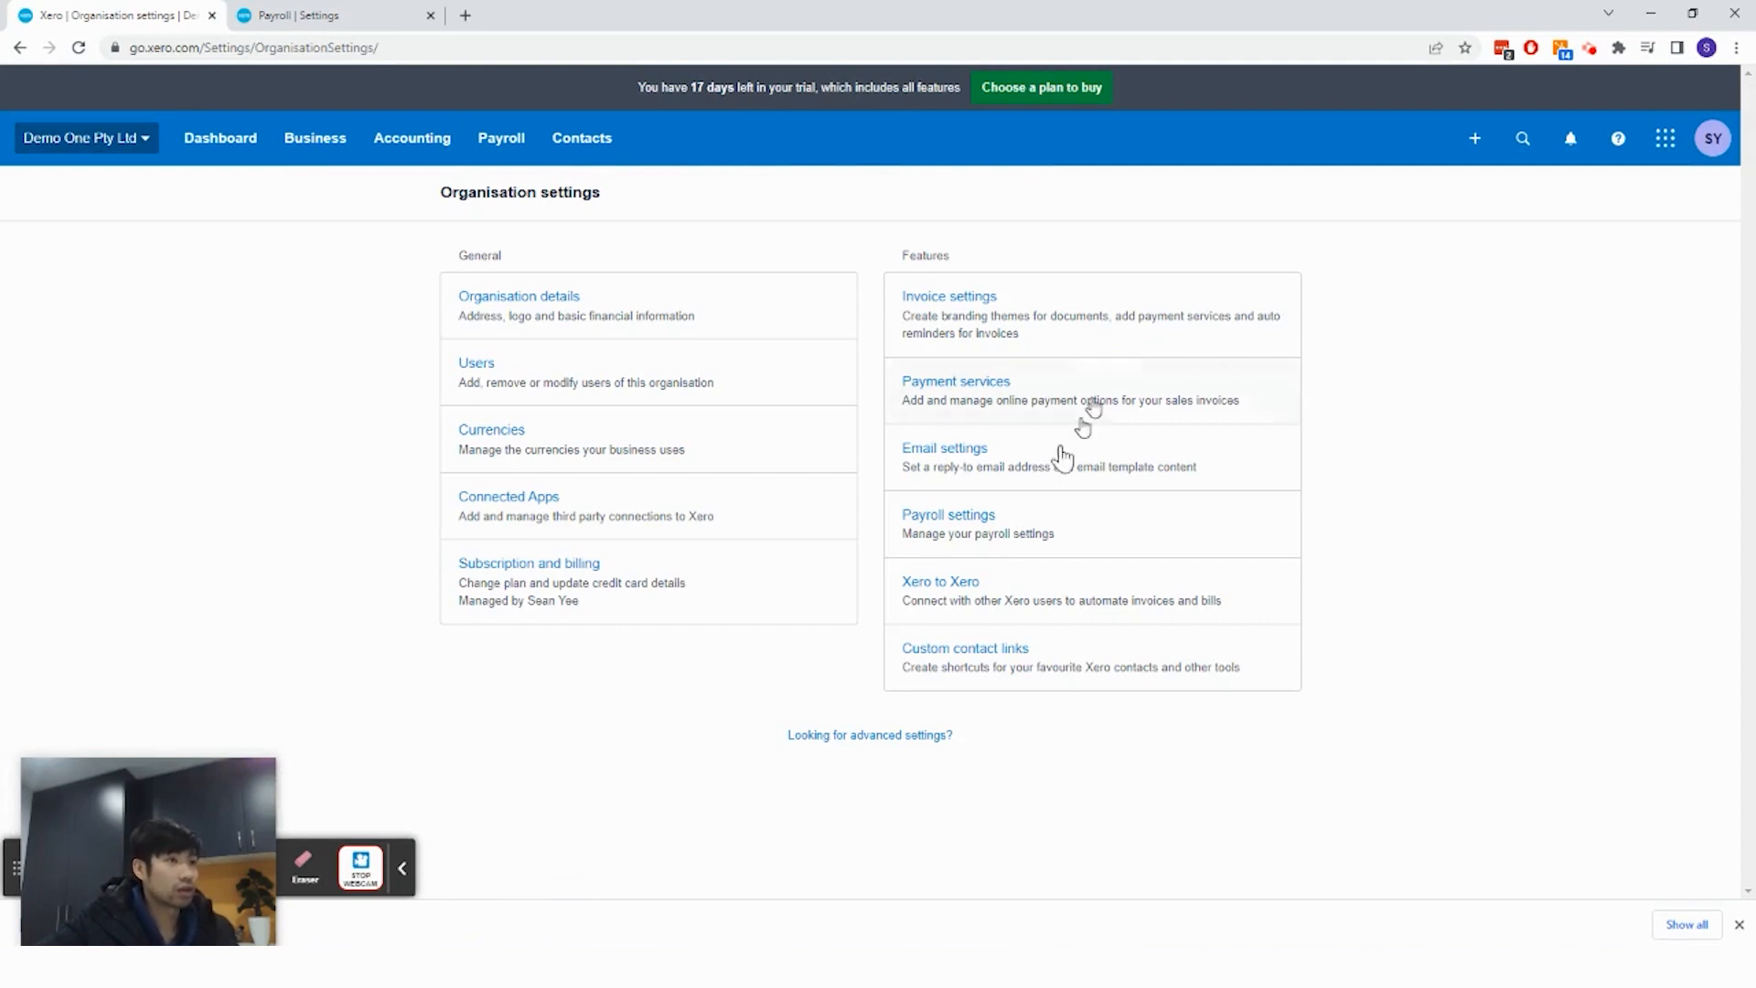
# Start a new Monthly pay calendar under Payroll settings > Calendars and name it Monthly (2)
pyautogui.click(1016, 515)
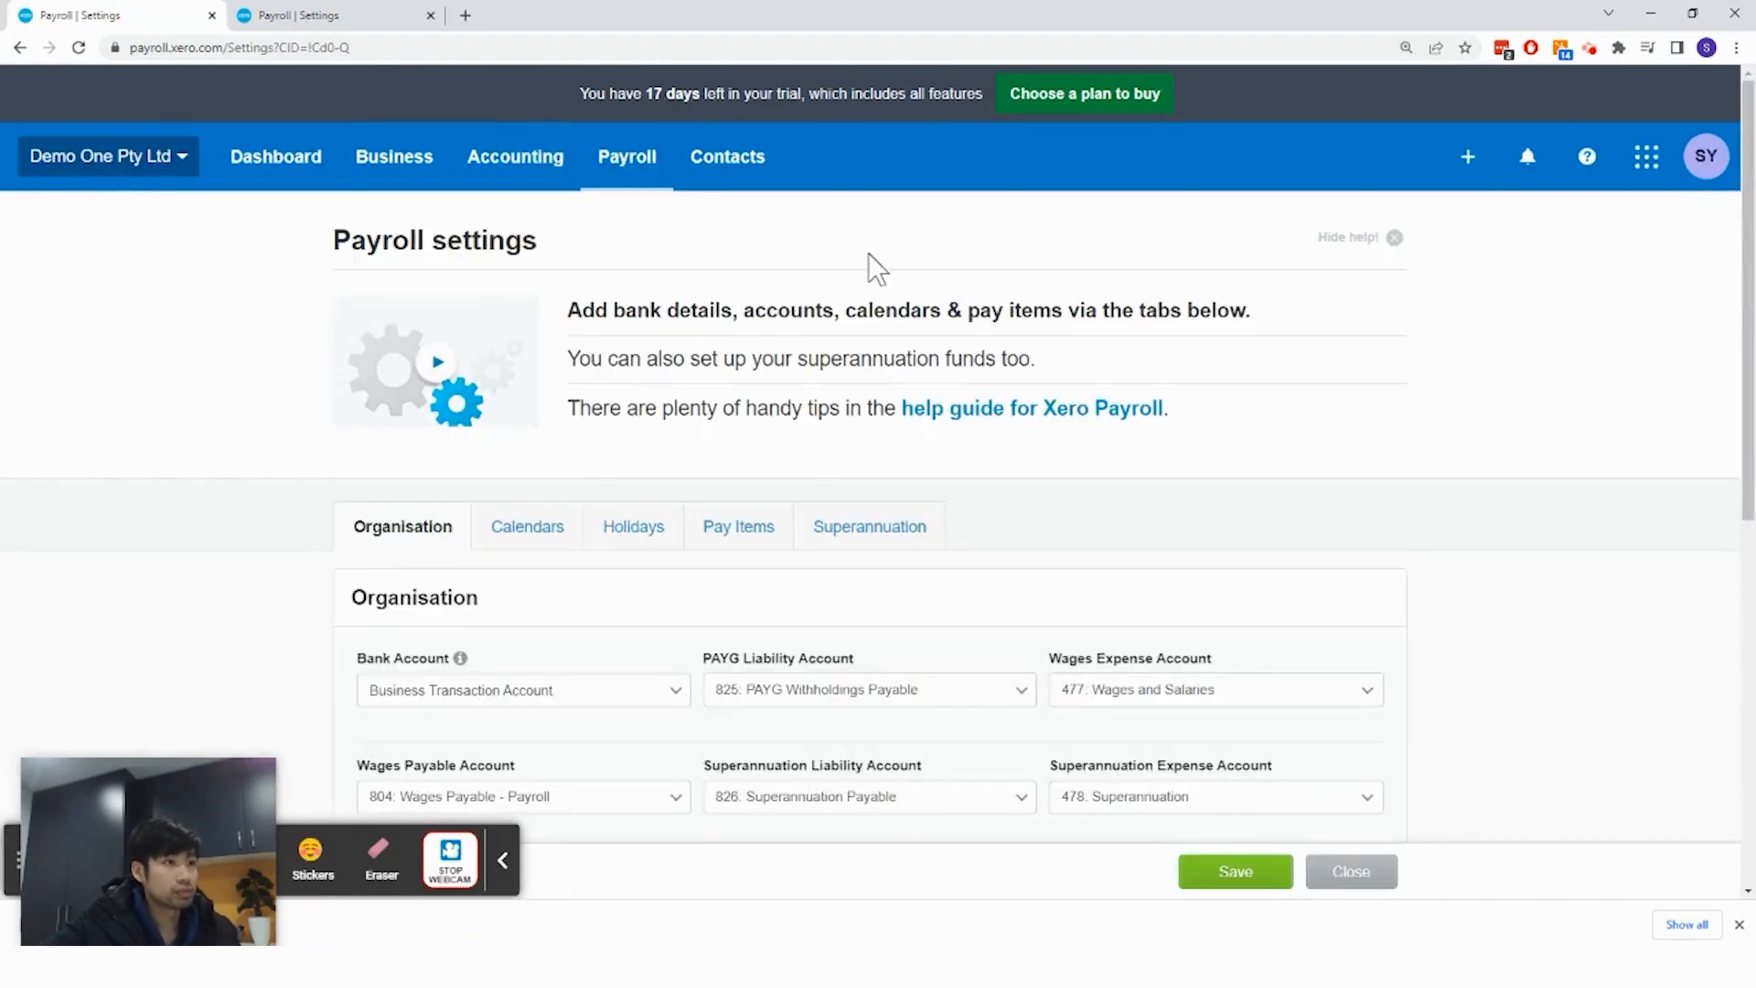
pyautogui.scroll(-4, 952, 224)
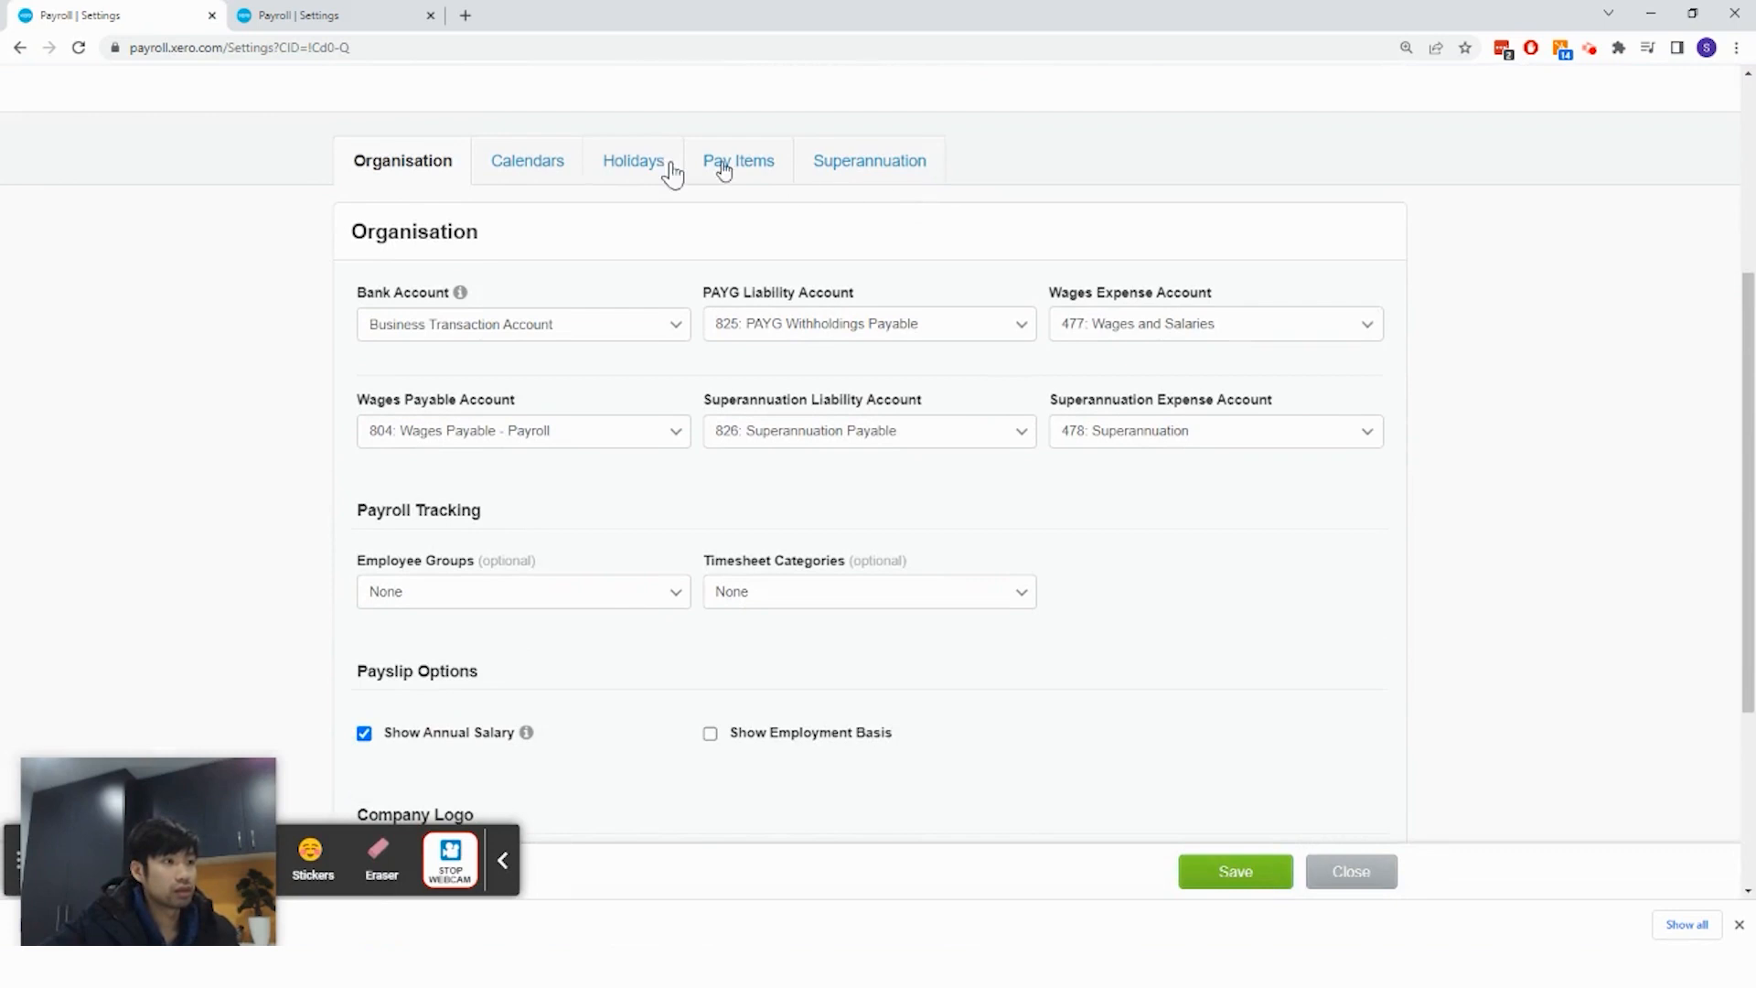
pyautogui.click(513, 158)
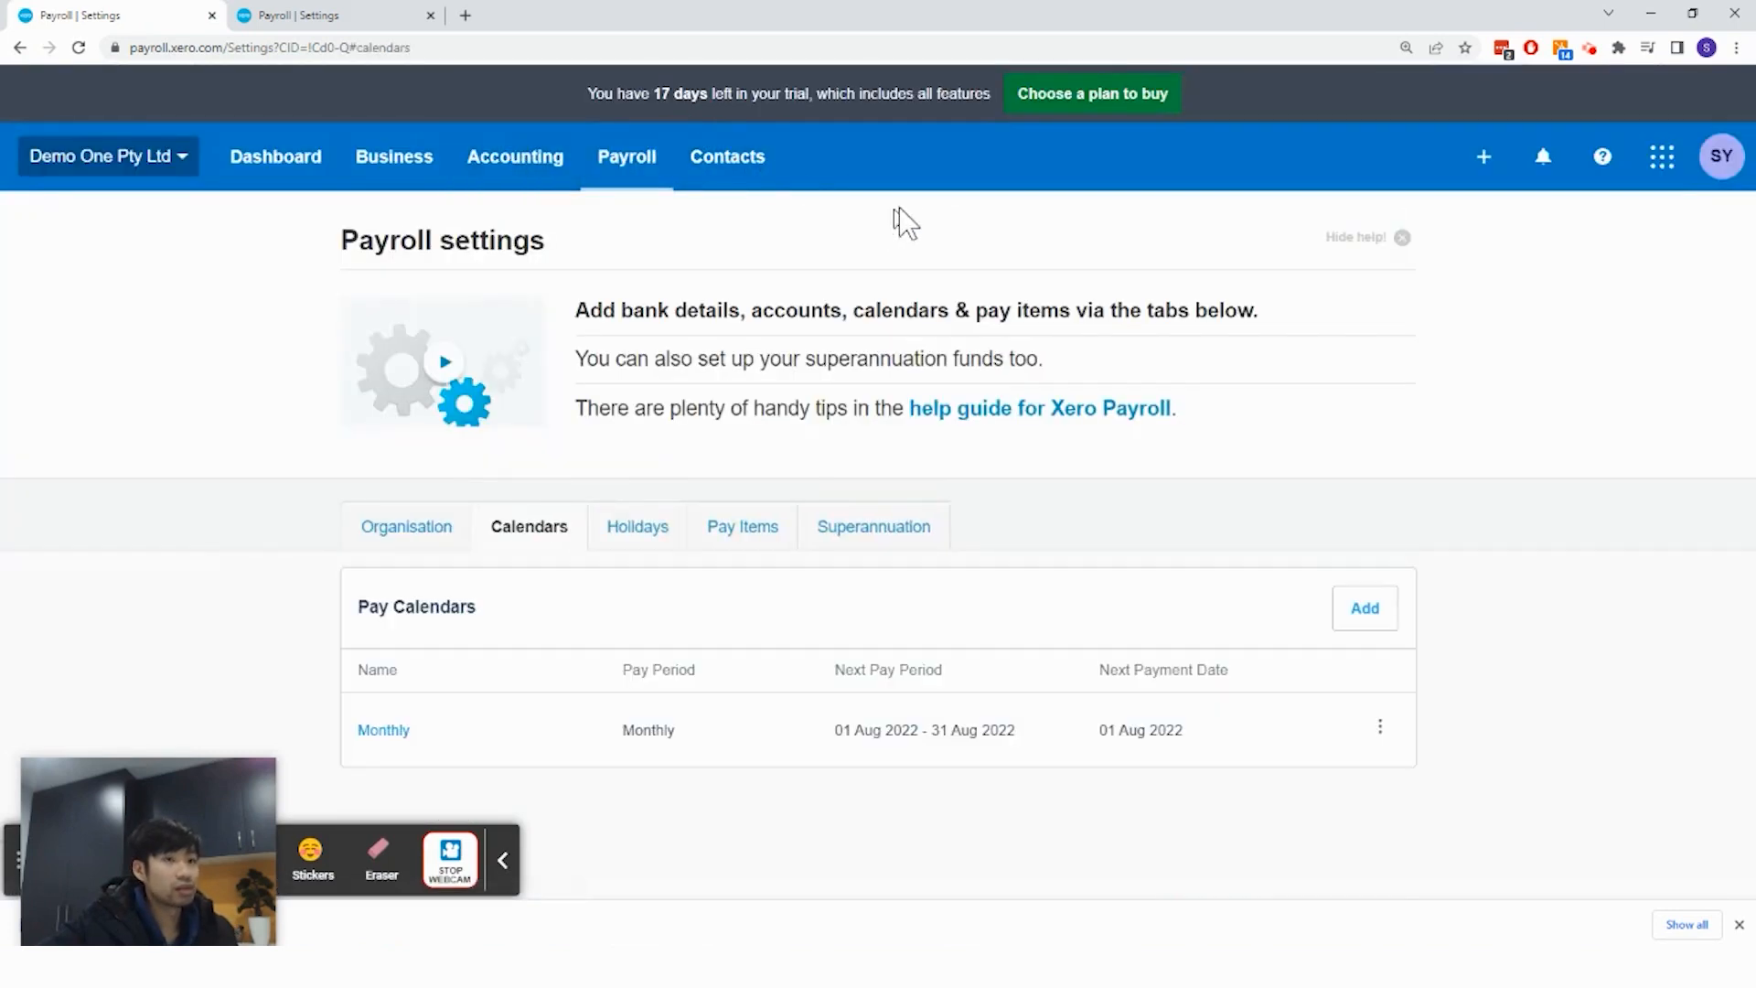
pyautogui.click(1366, 609)
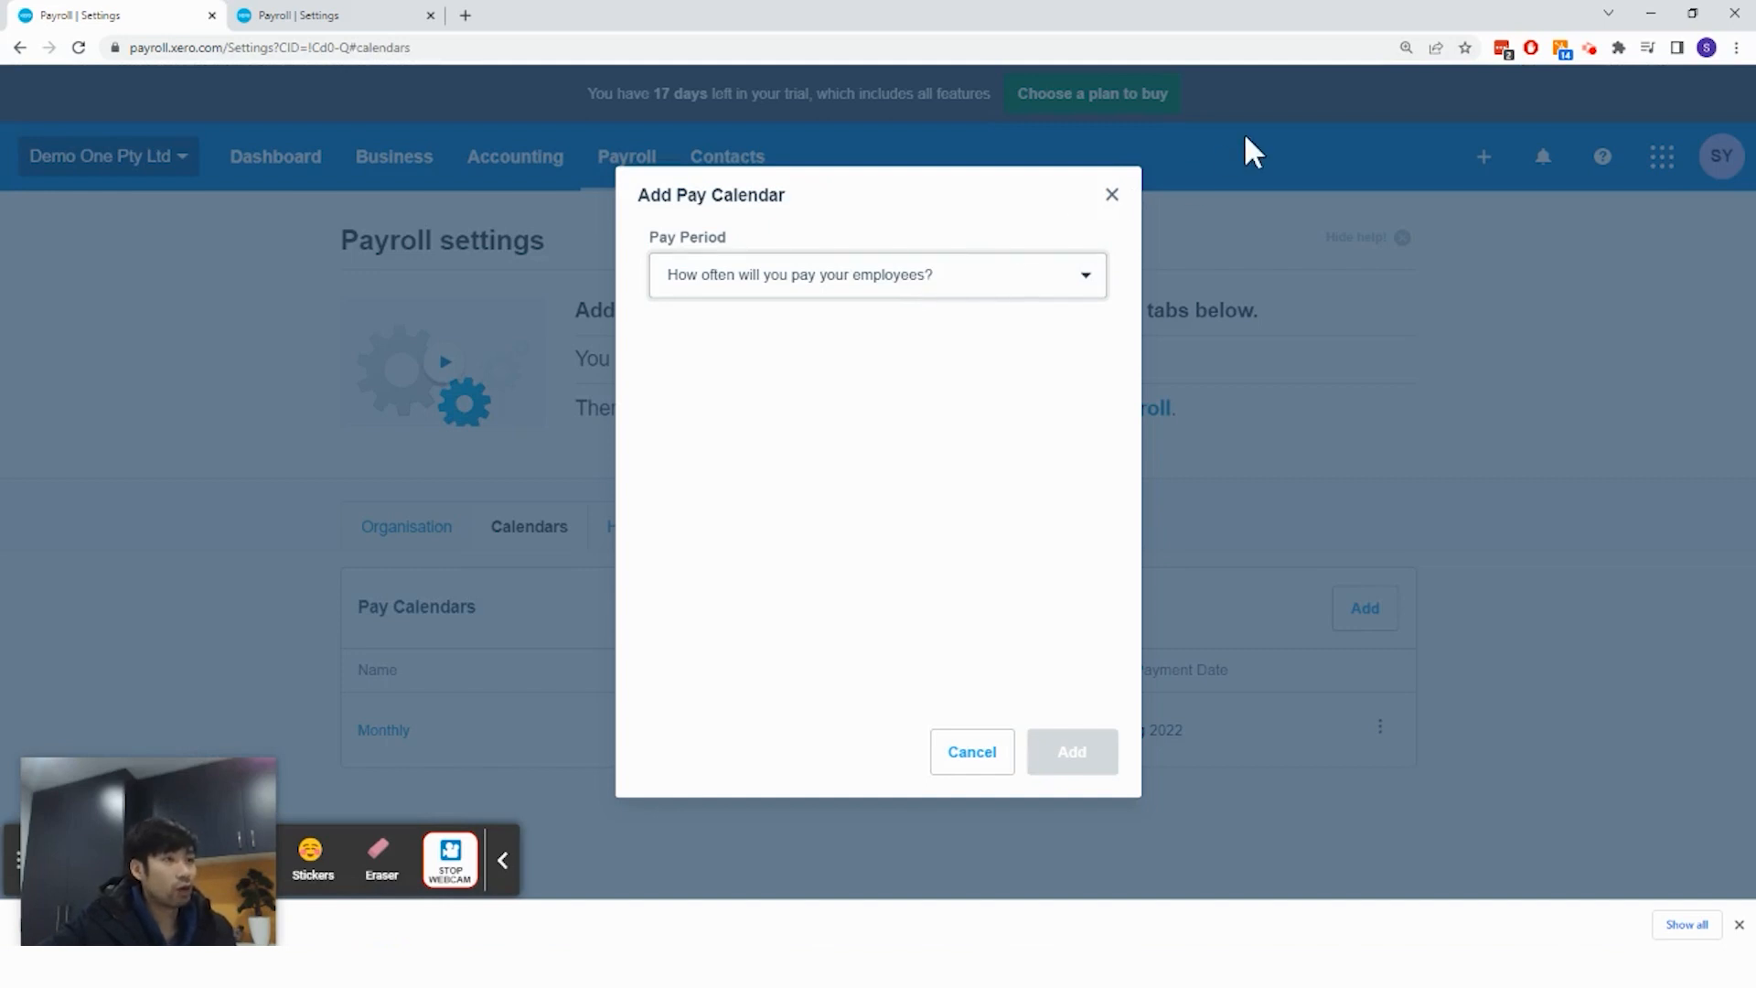
pyautogui.click(1008, 272)
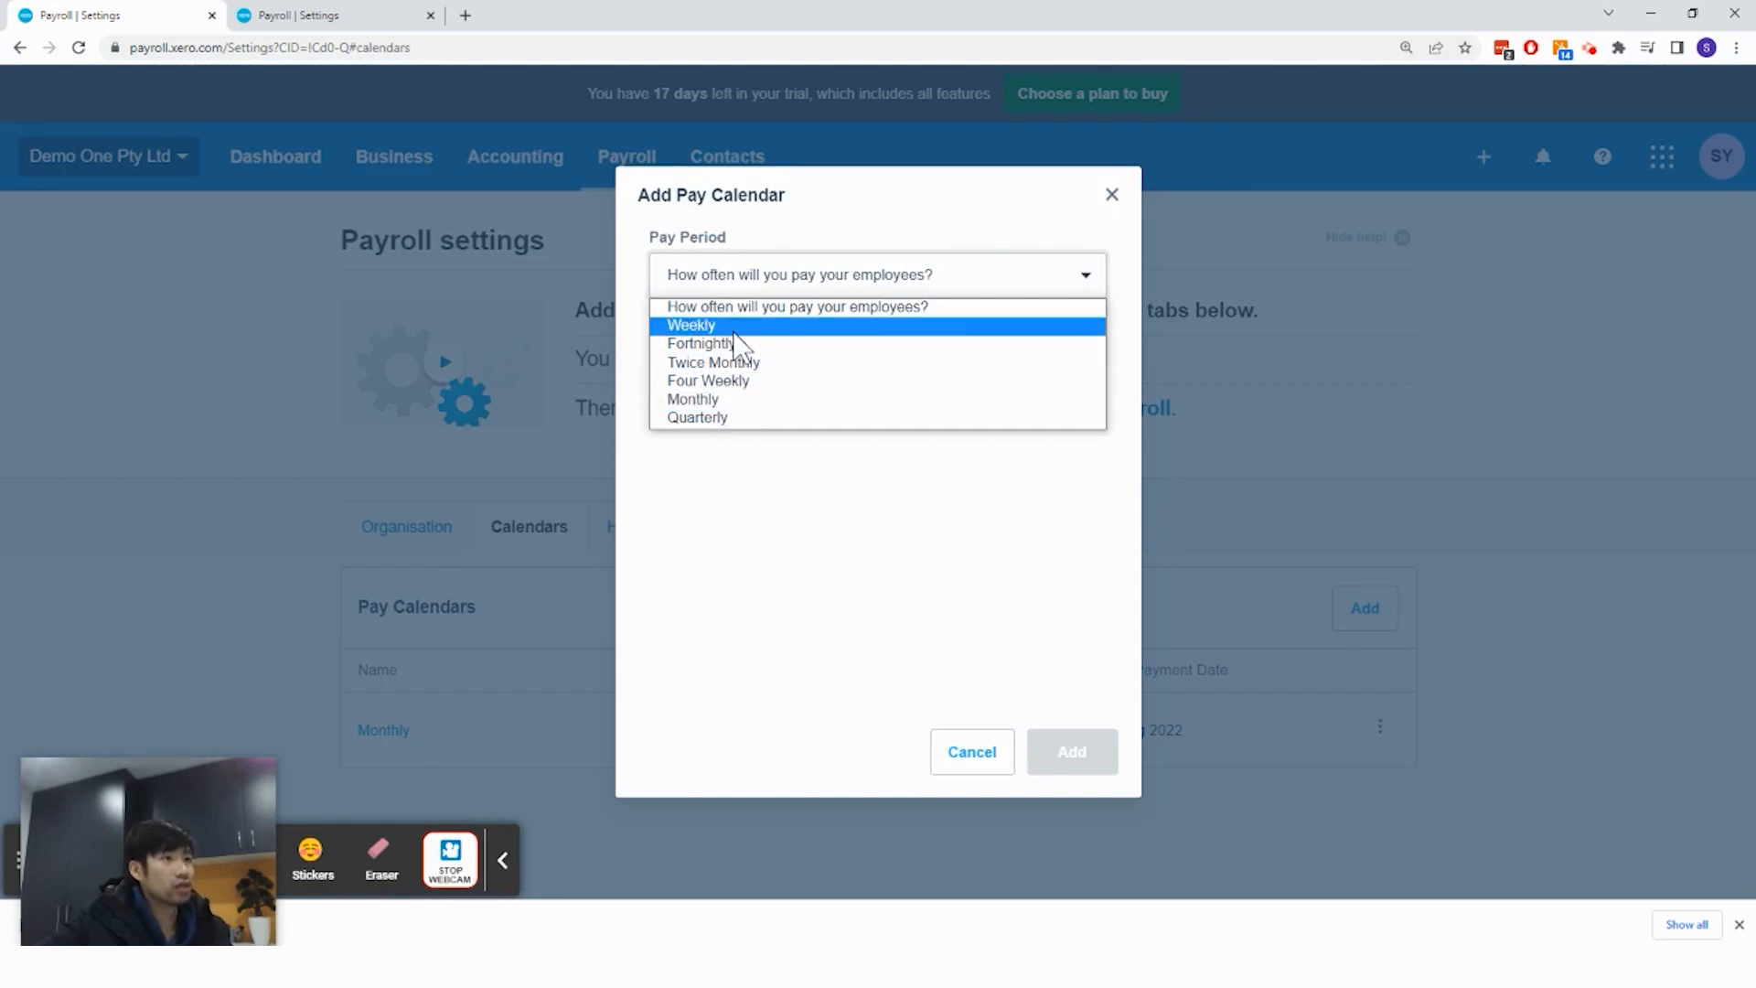
pyautogui.click(725, 400)
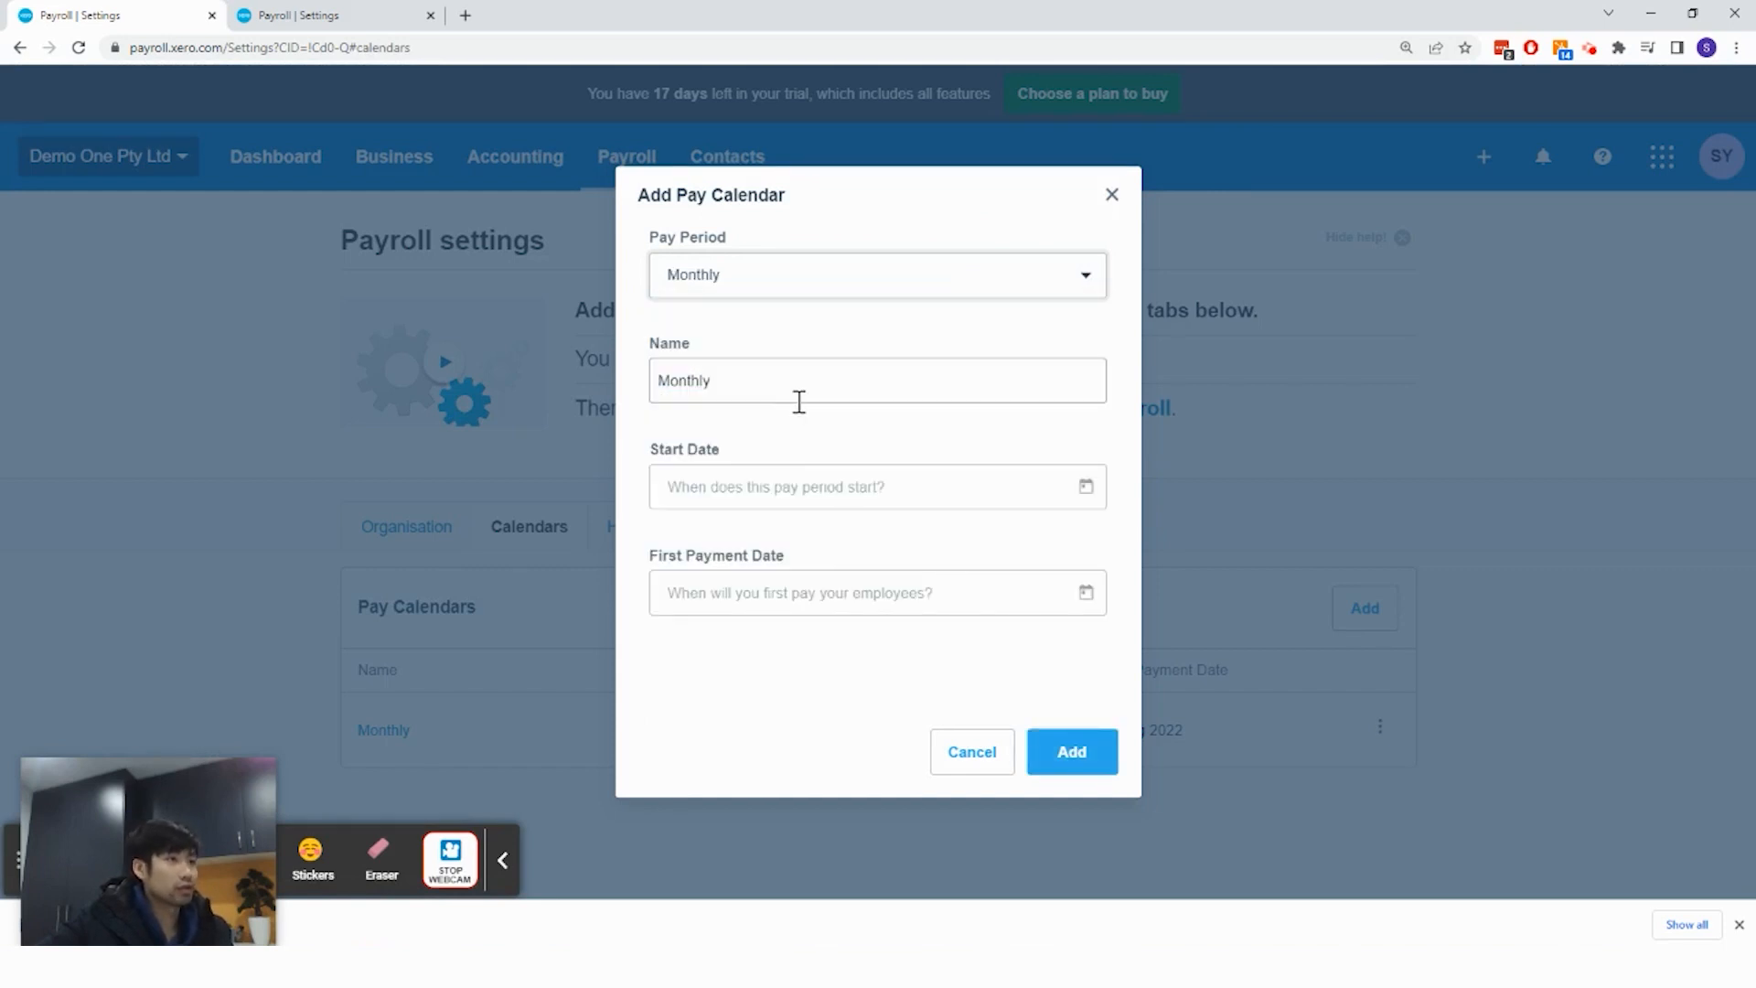
pyautogui.click(827, 360)
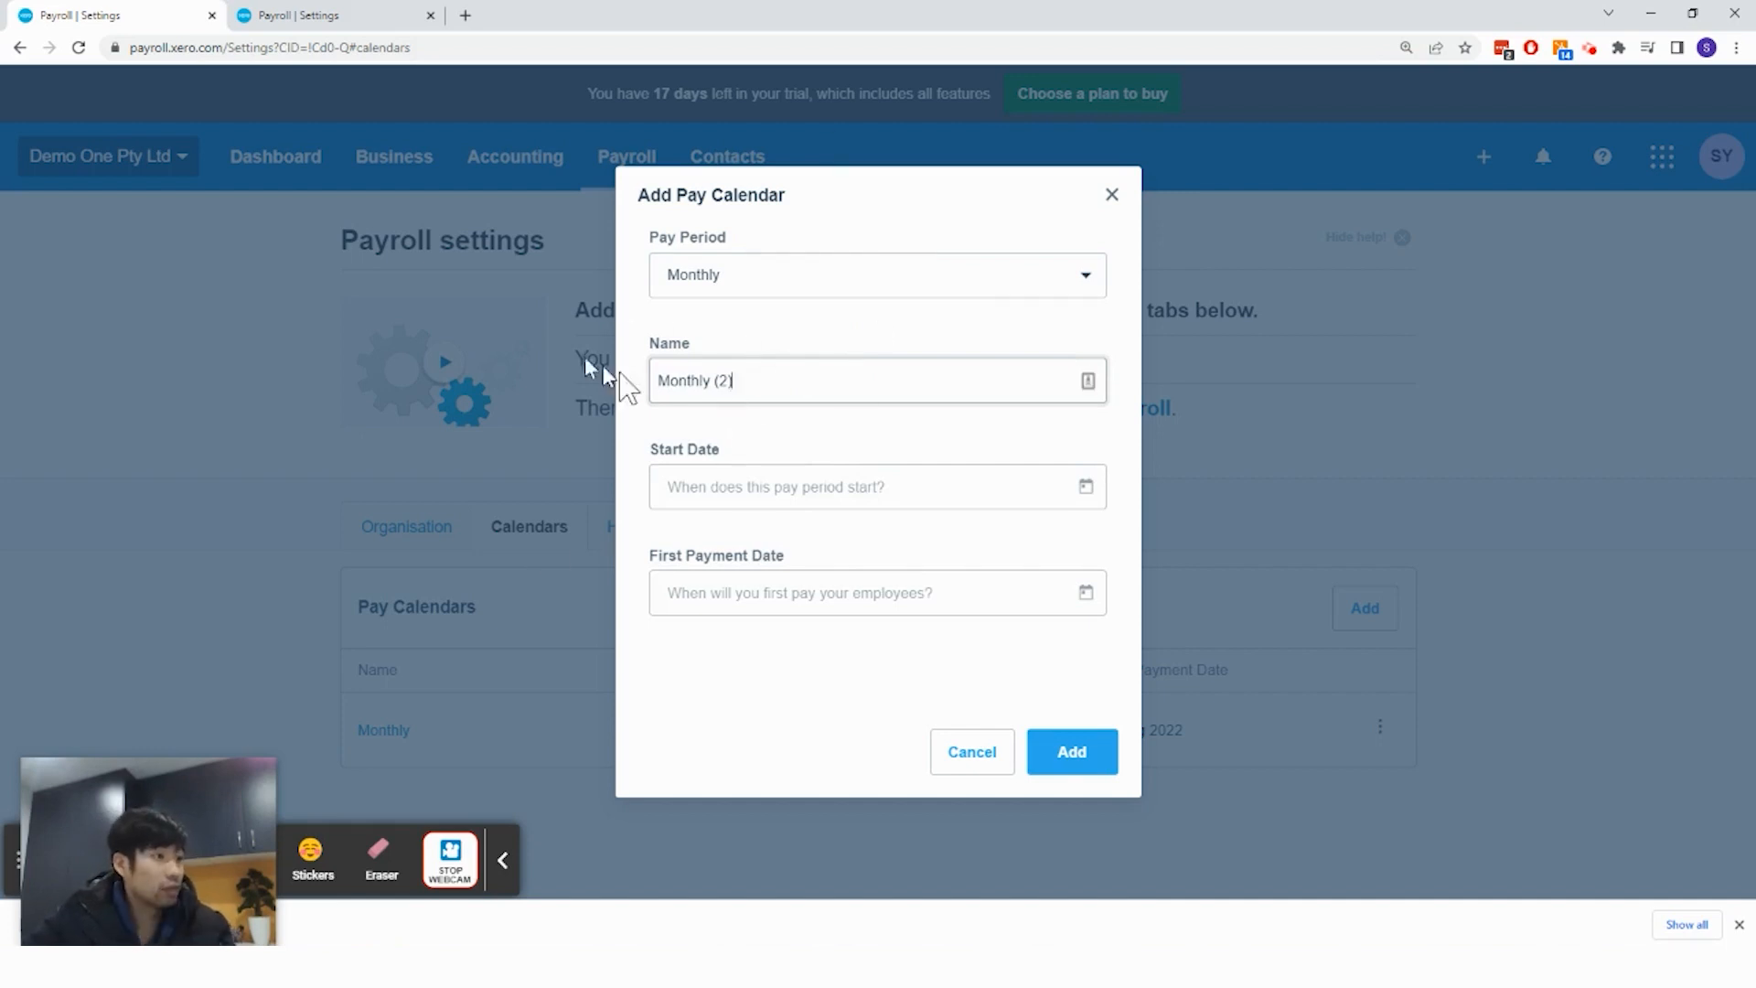
# Set the calendar's start and first payment dates to 1 Aug 2022 and add it
pyautogui.click(840, 488)
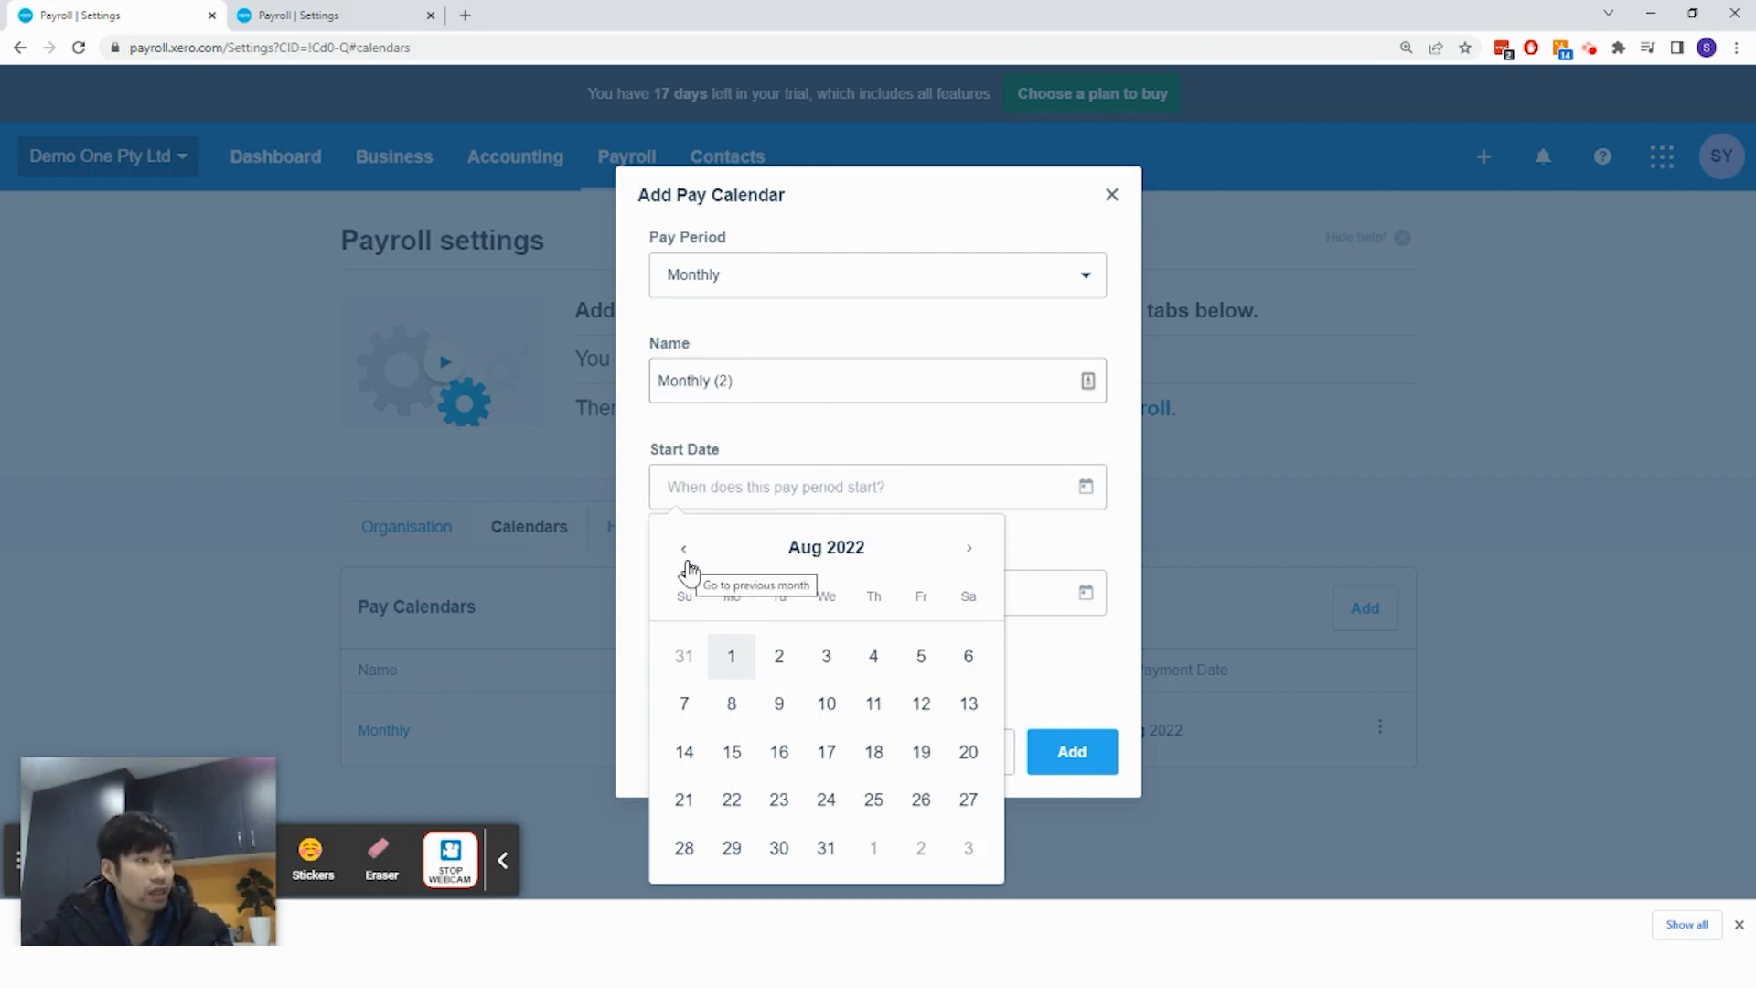
pyautogui.click(737, 661)
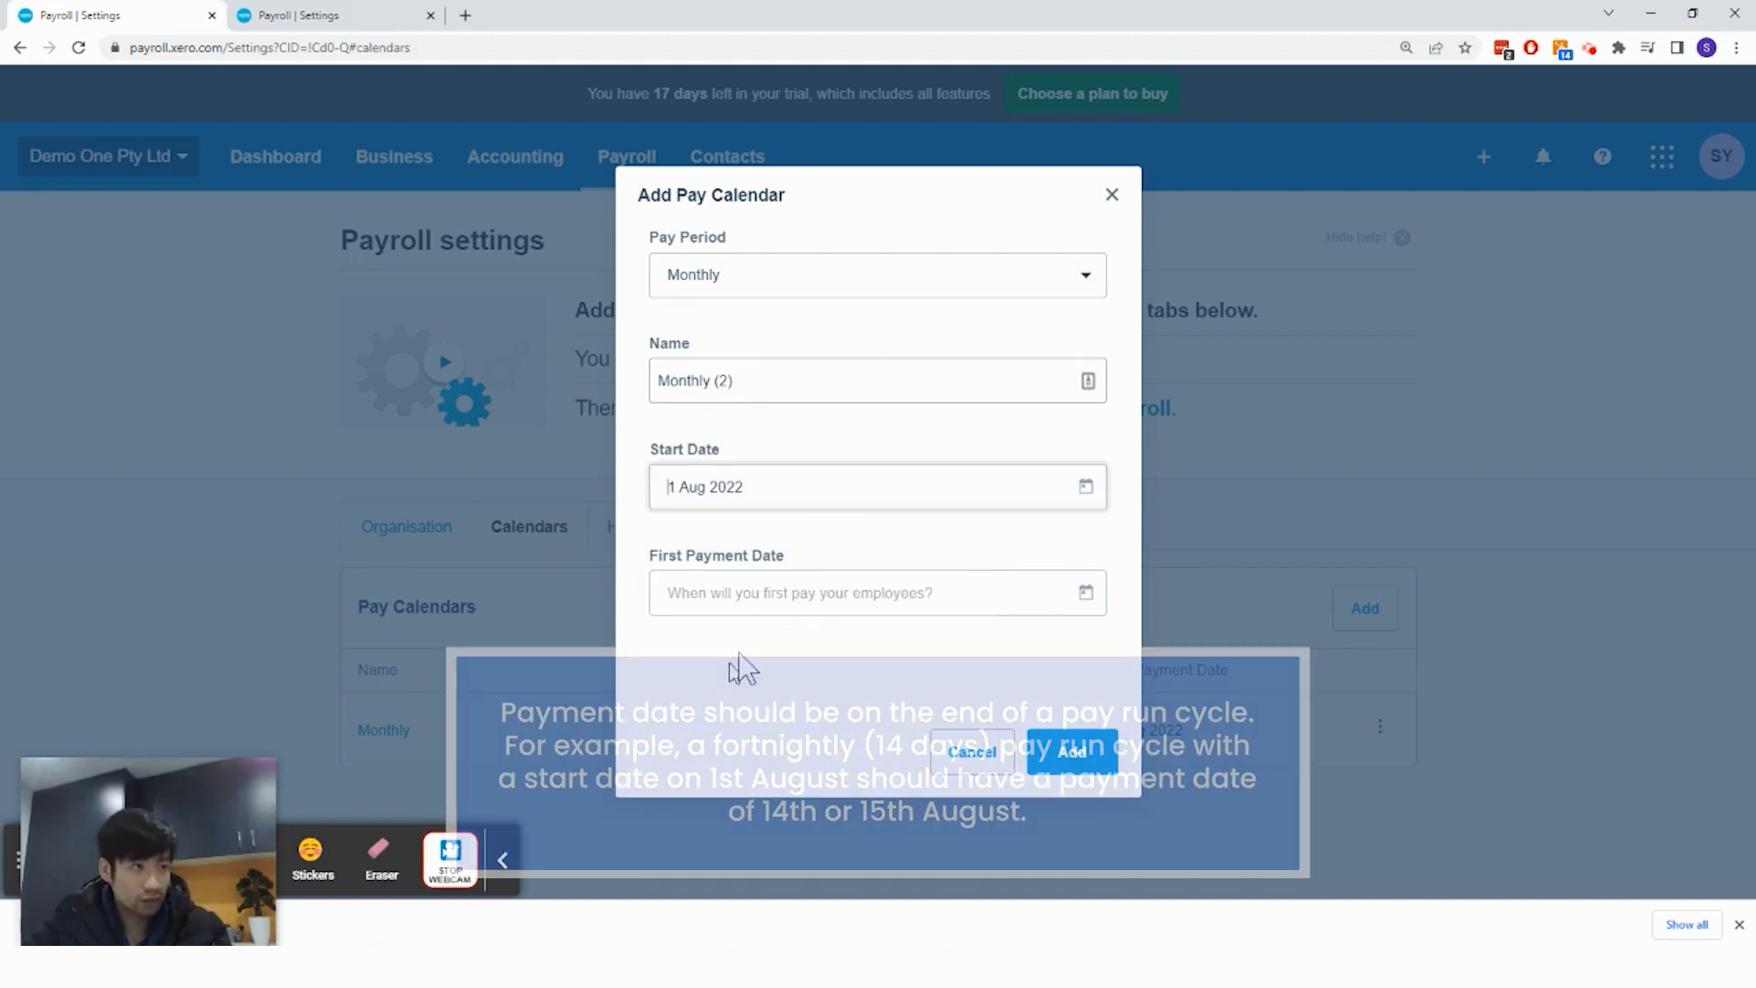
pyautogui.click(847, 605)
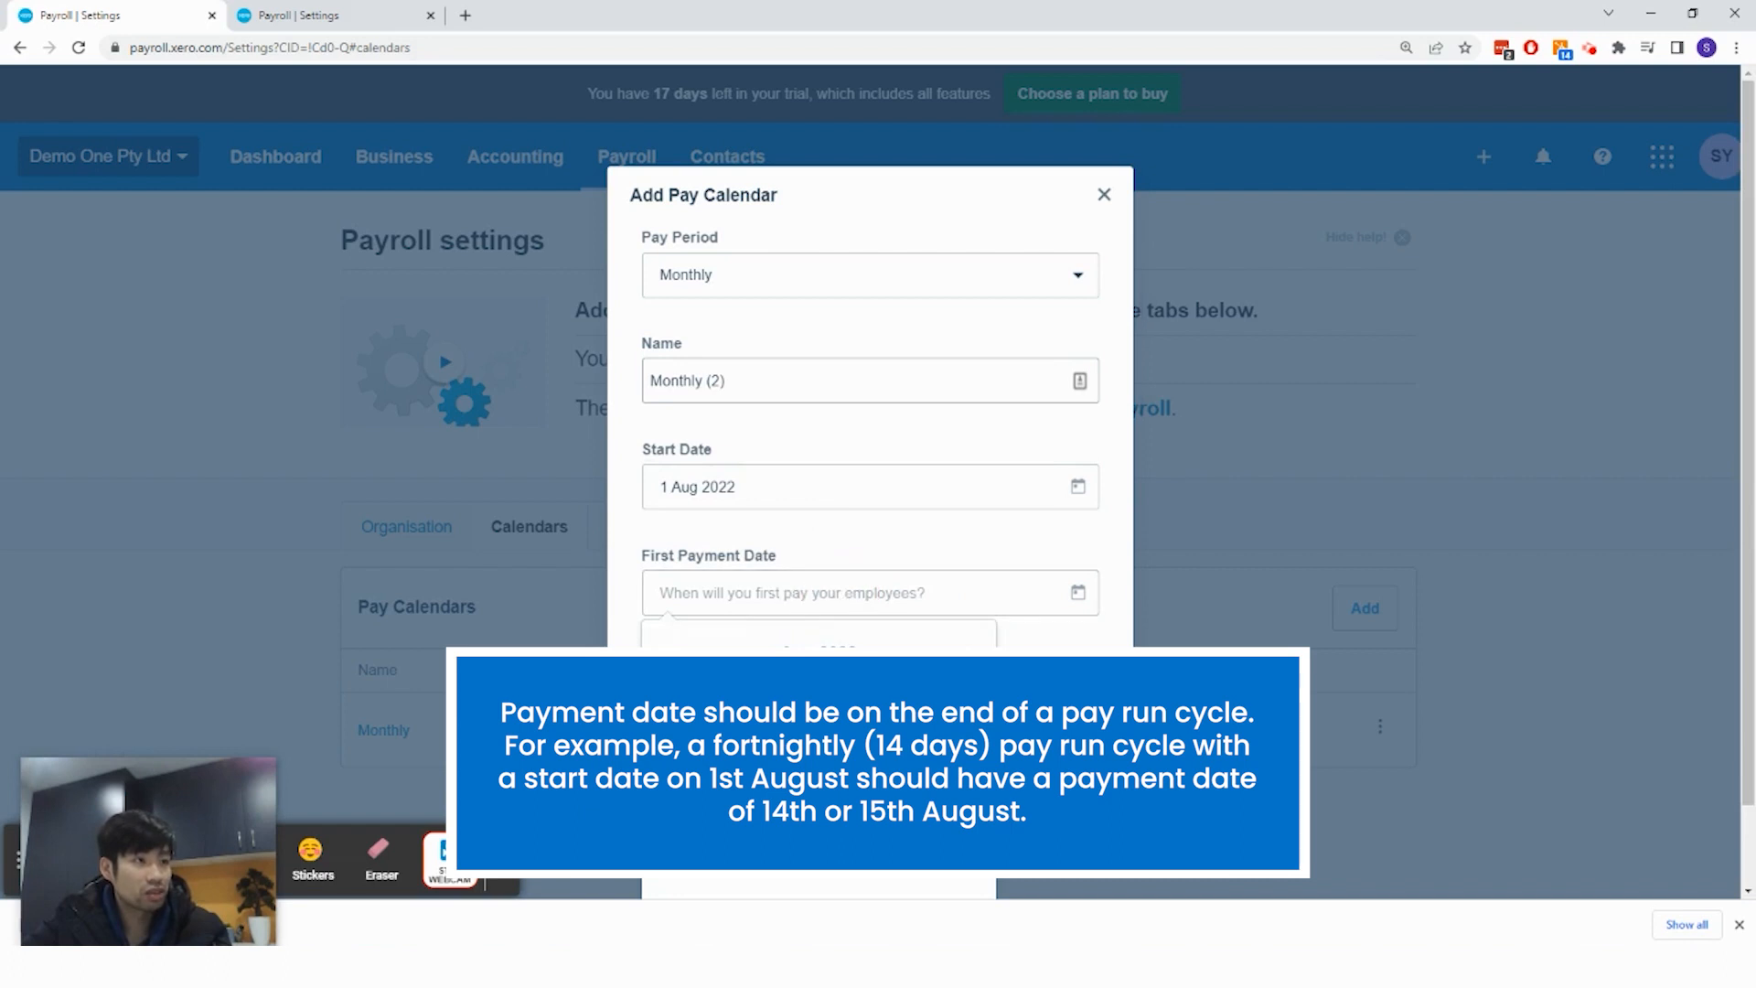
pyautogui.click(732, 767)
pyautogui.click(1078, 742)
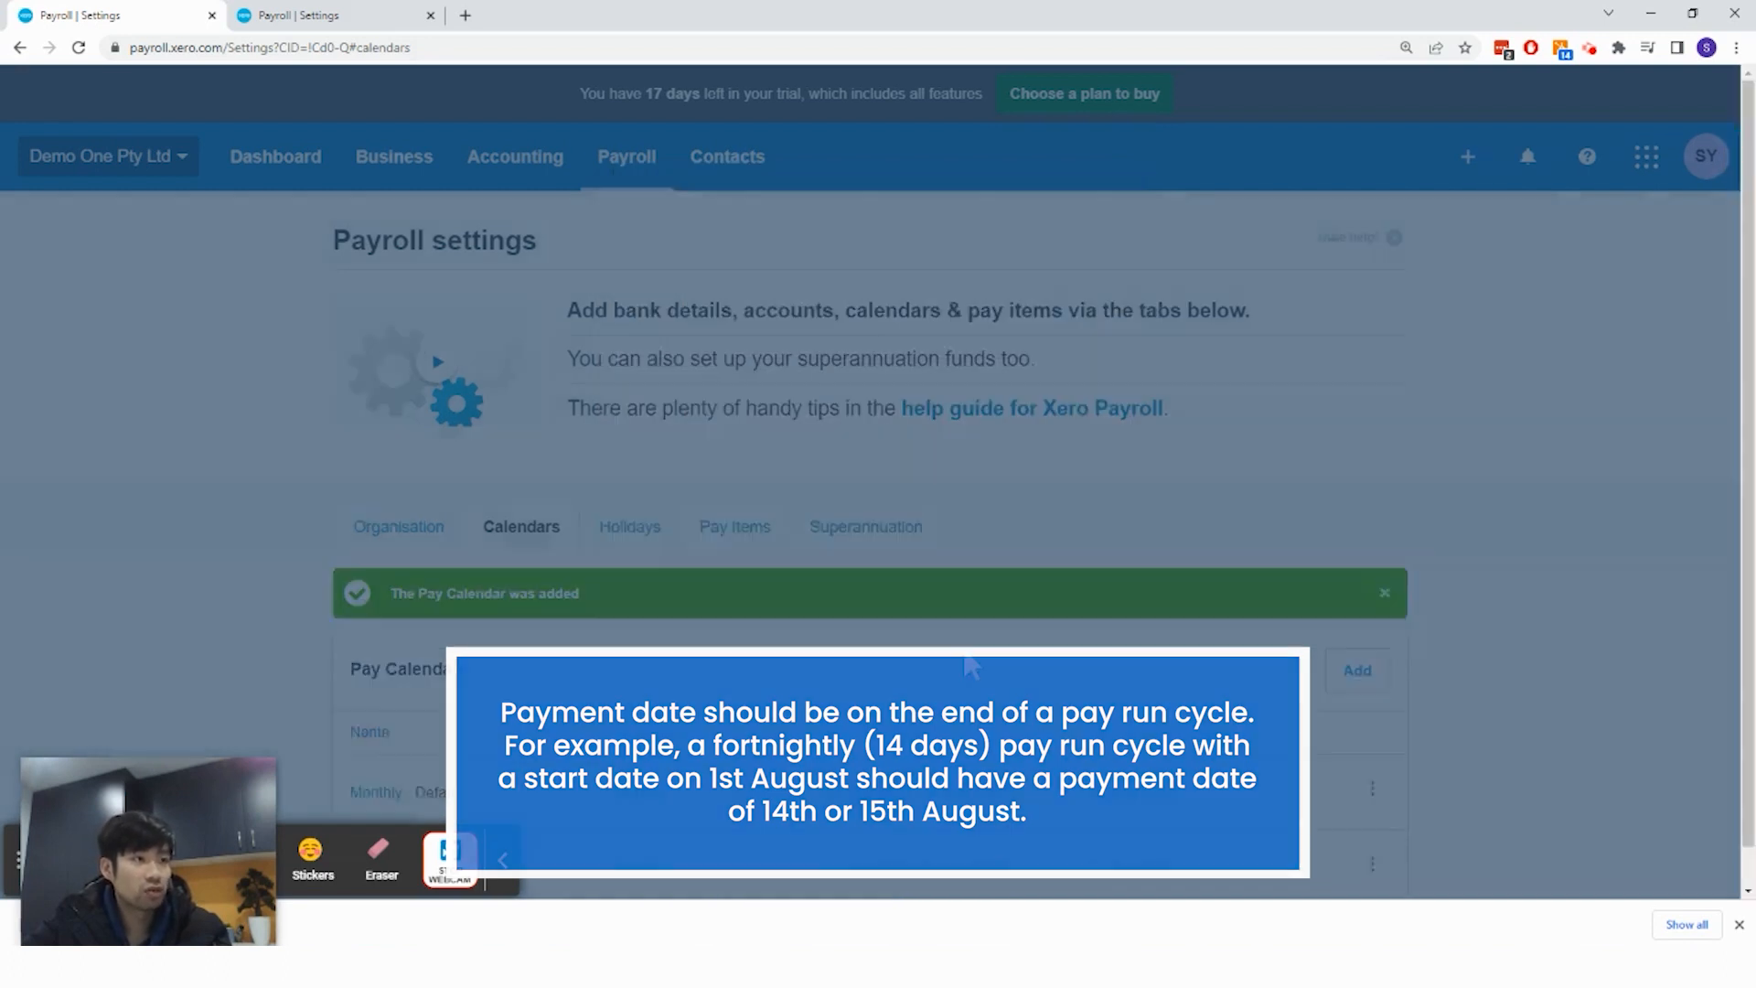
# Show the payroll Pay Items list
pyautogui.scroll(-1, 896, 427)
pyautogui.scroll(1, 897, 424)
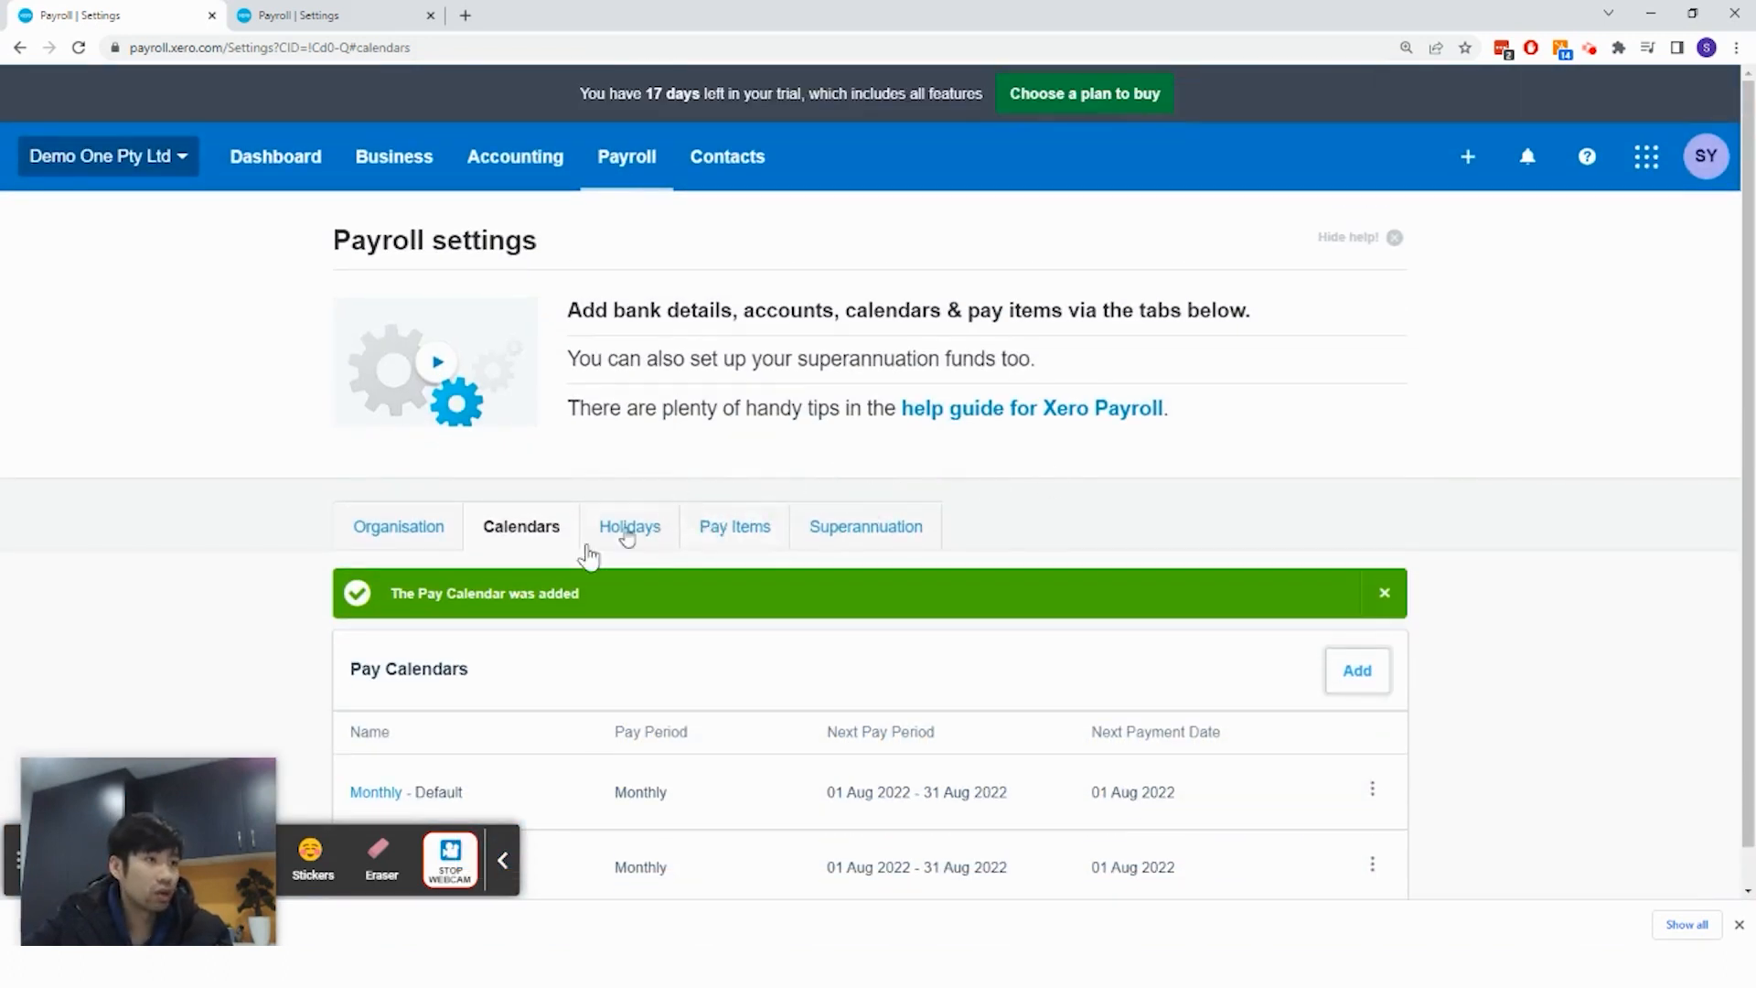
pyautogui.click(718, 529)
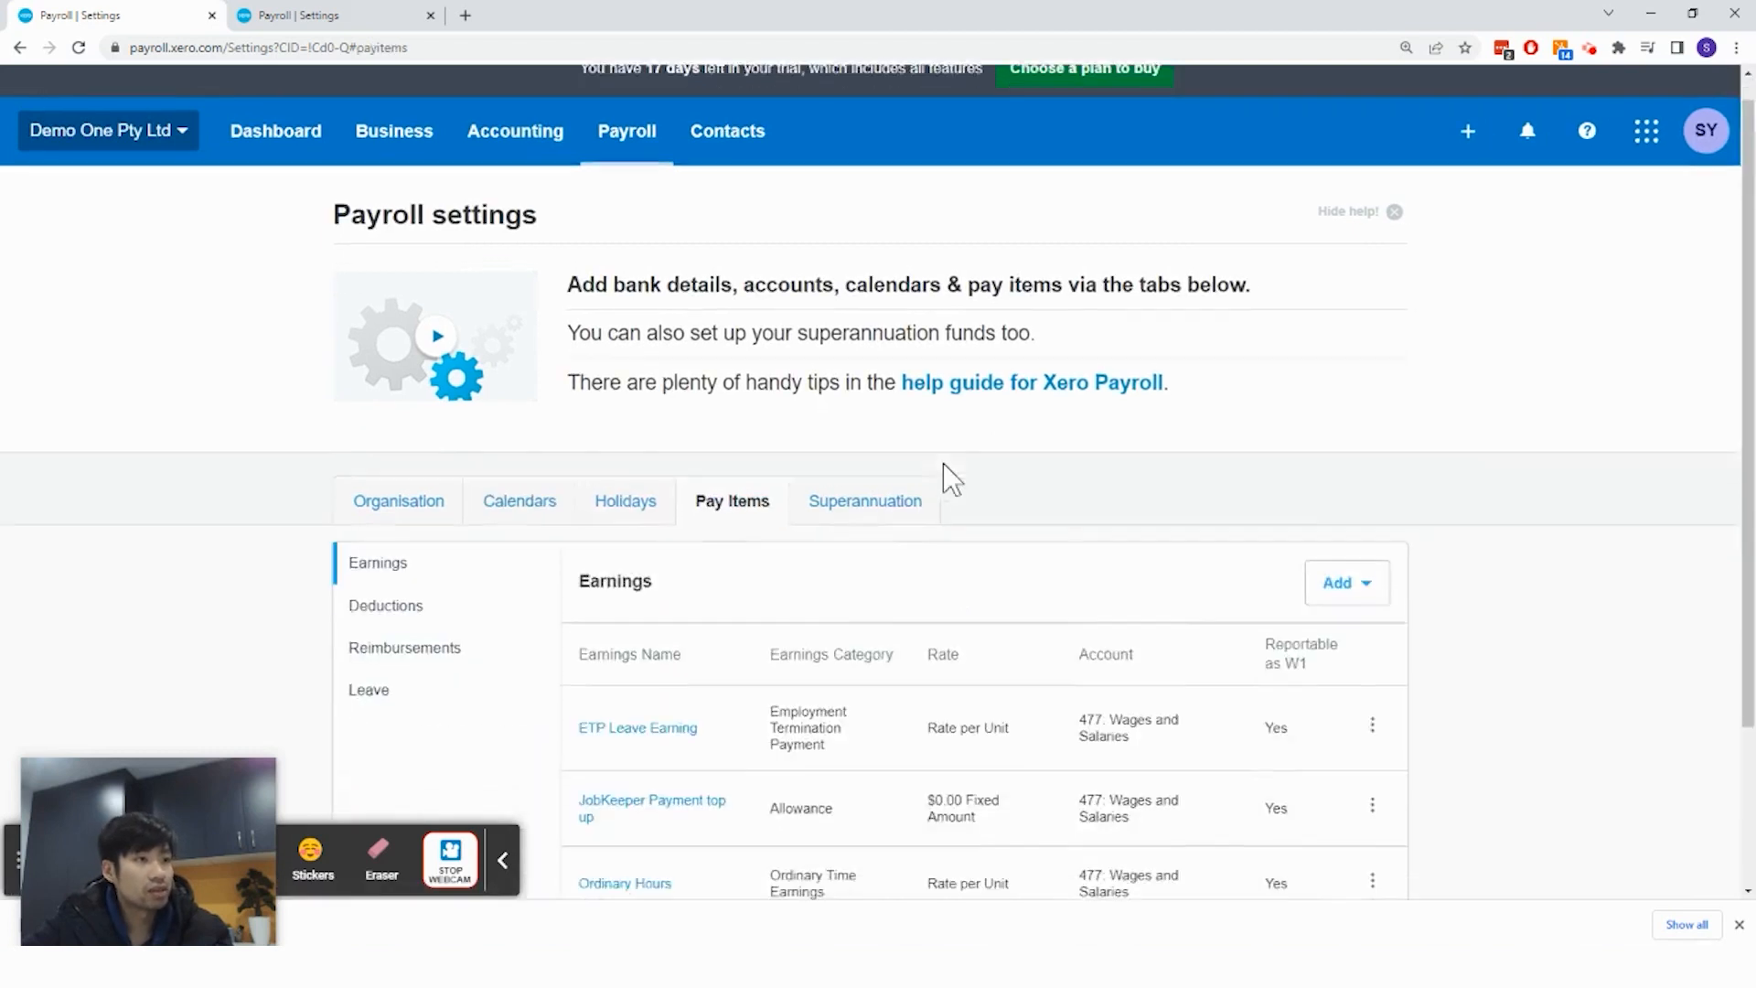
# Re-save the Ordinary Hours earnings rate with W1 activity statement reporting still ticked
pyautogui.scroll(-2, 941, 478)
pyautogui.click(1372, 672)
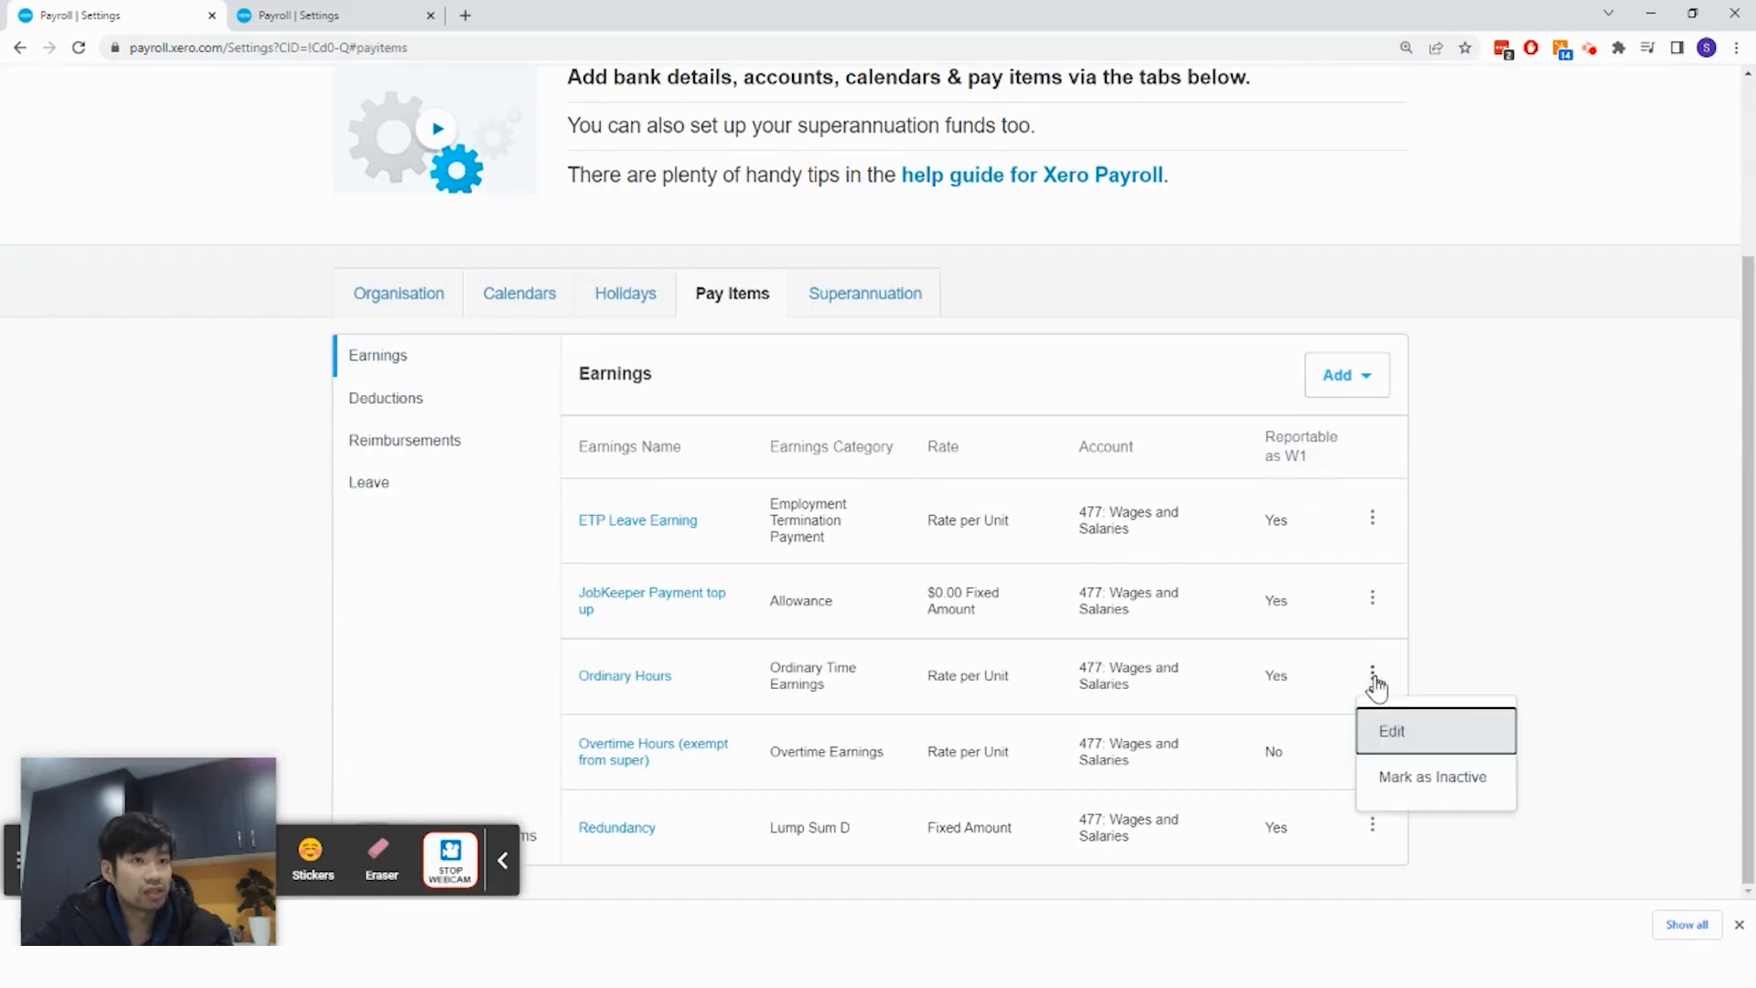
pyautogui.click(1394, 722)
pyautogui.scroll(-3, 926, 503)
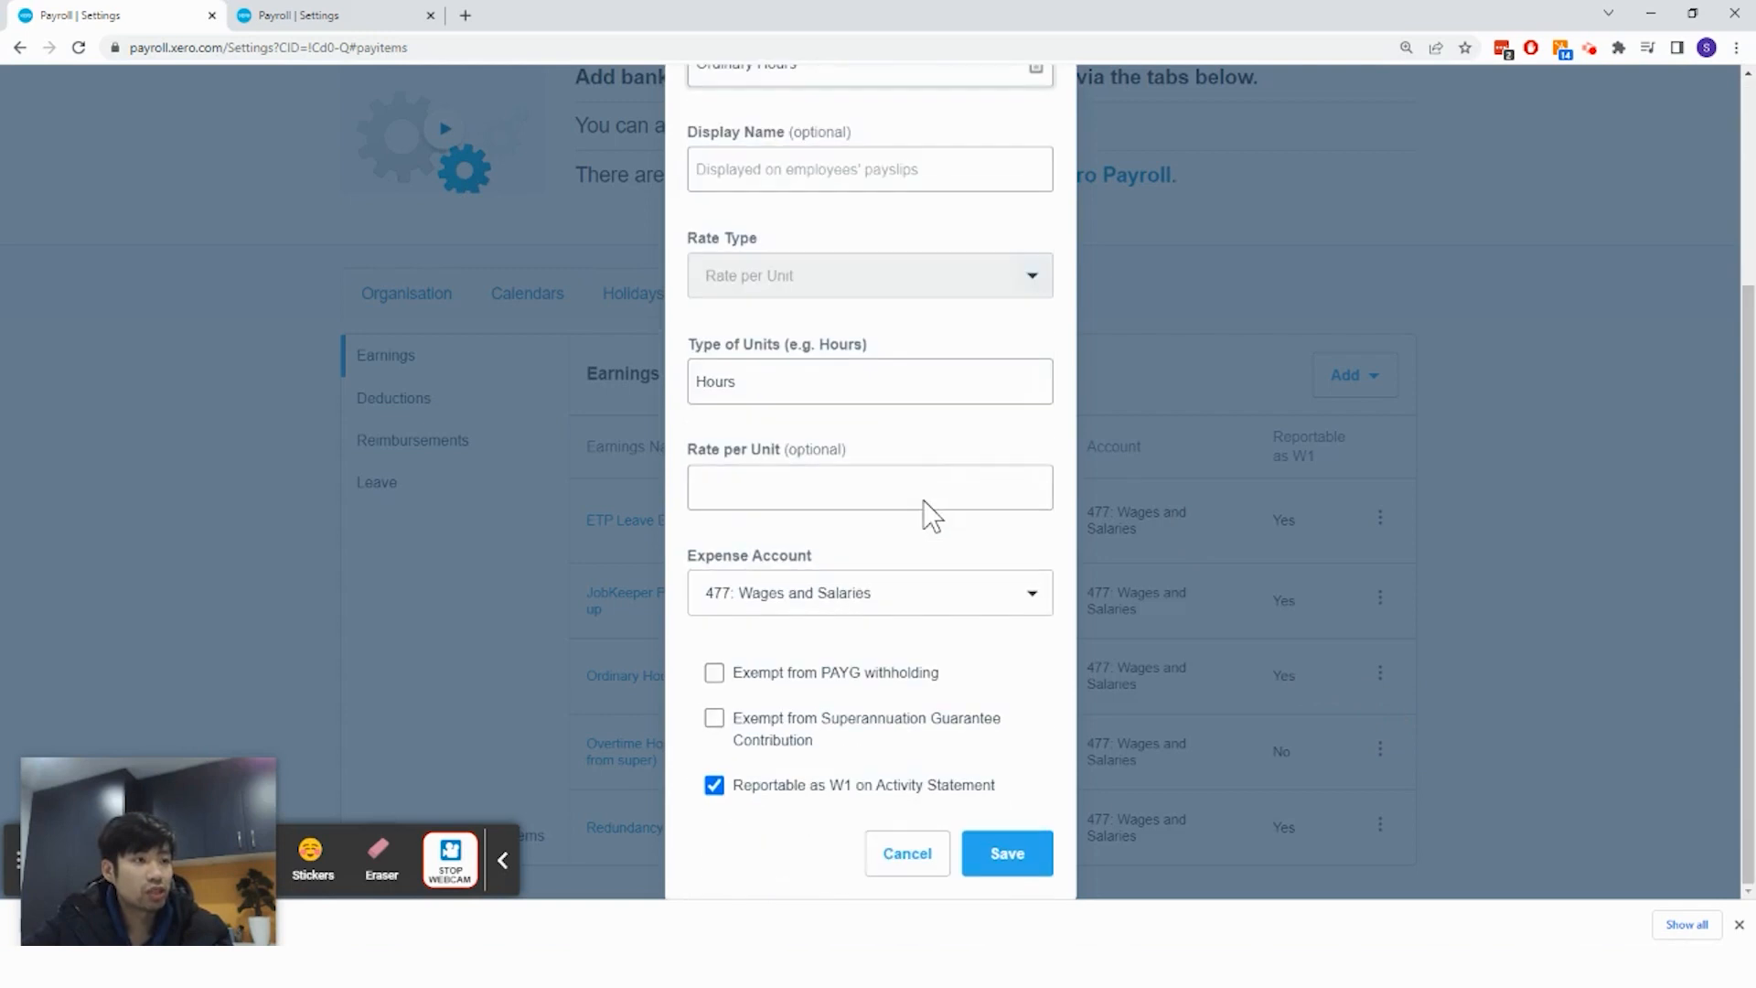
pyautogui.click(723, 786)
pyautogui.click(723, 786)
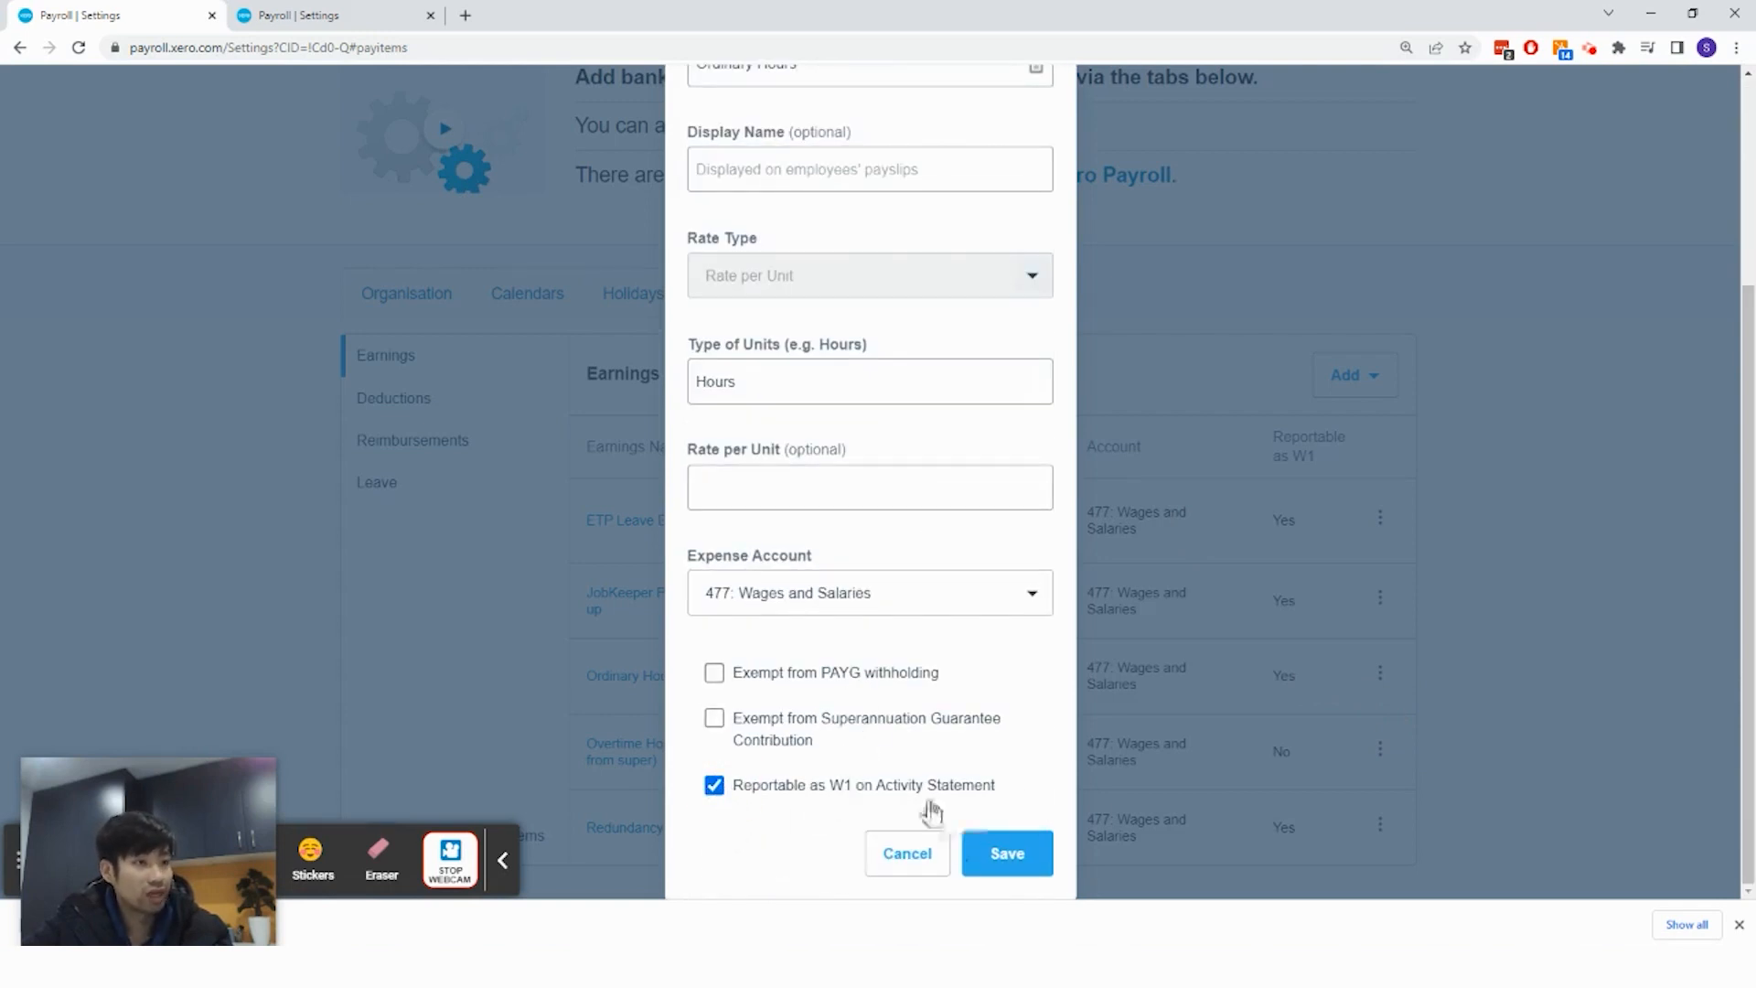
pyautogui.click(1032, 855)
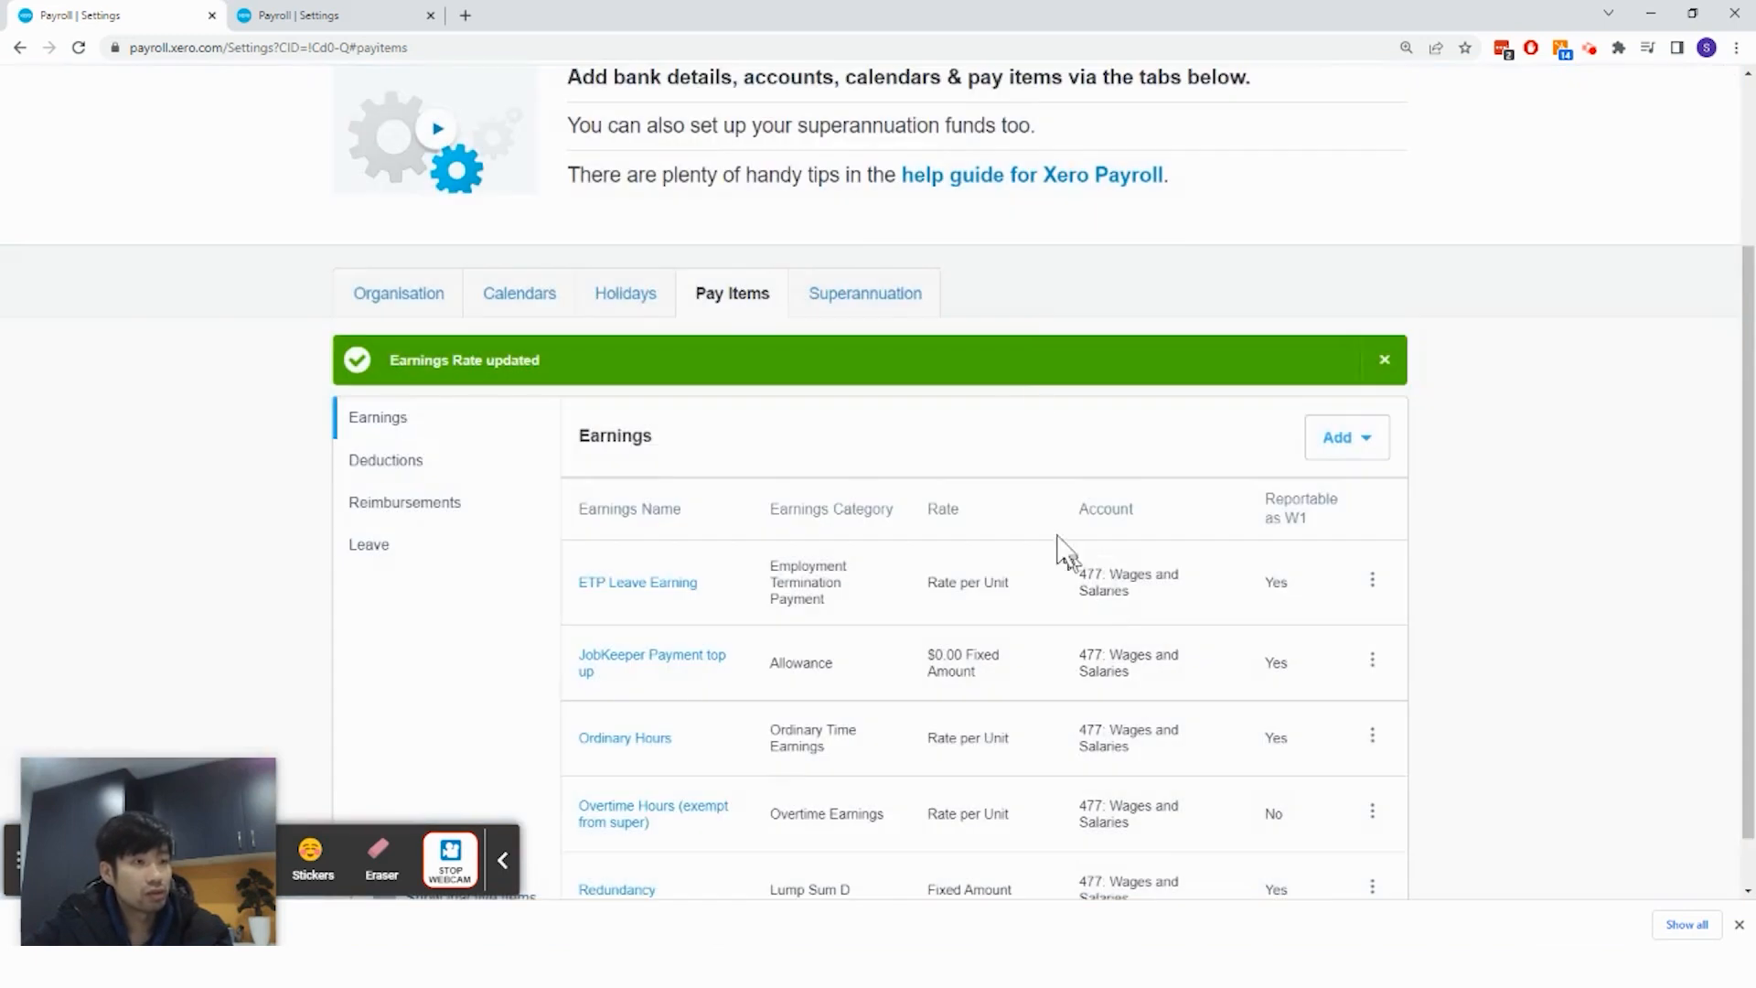
pyautogui.scroll(3, 1035, 299)
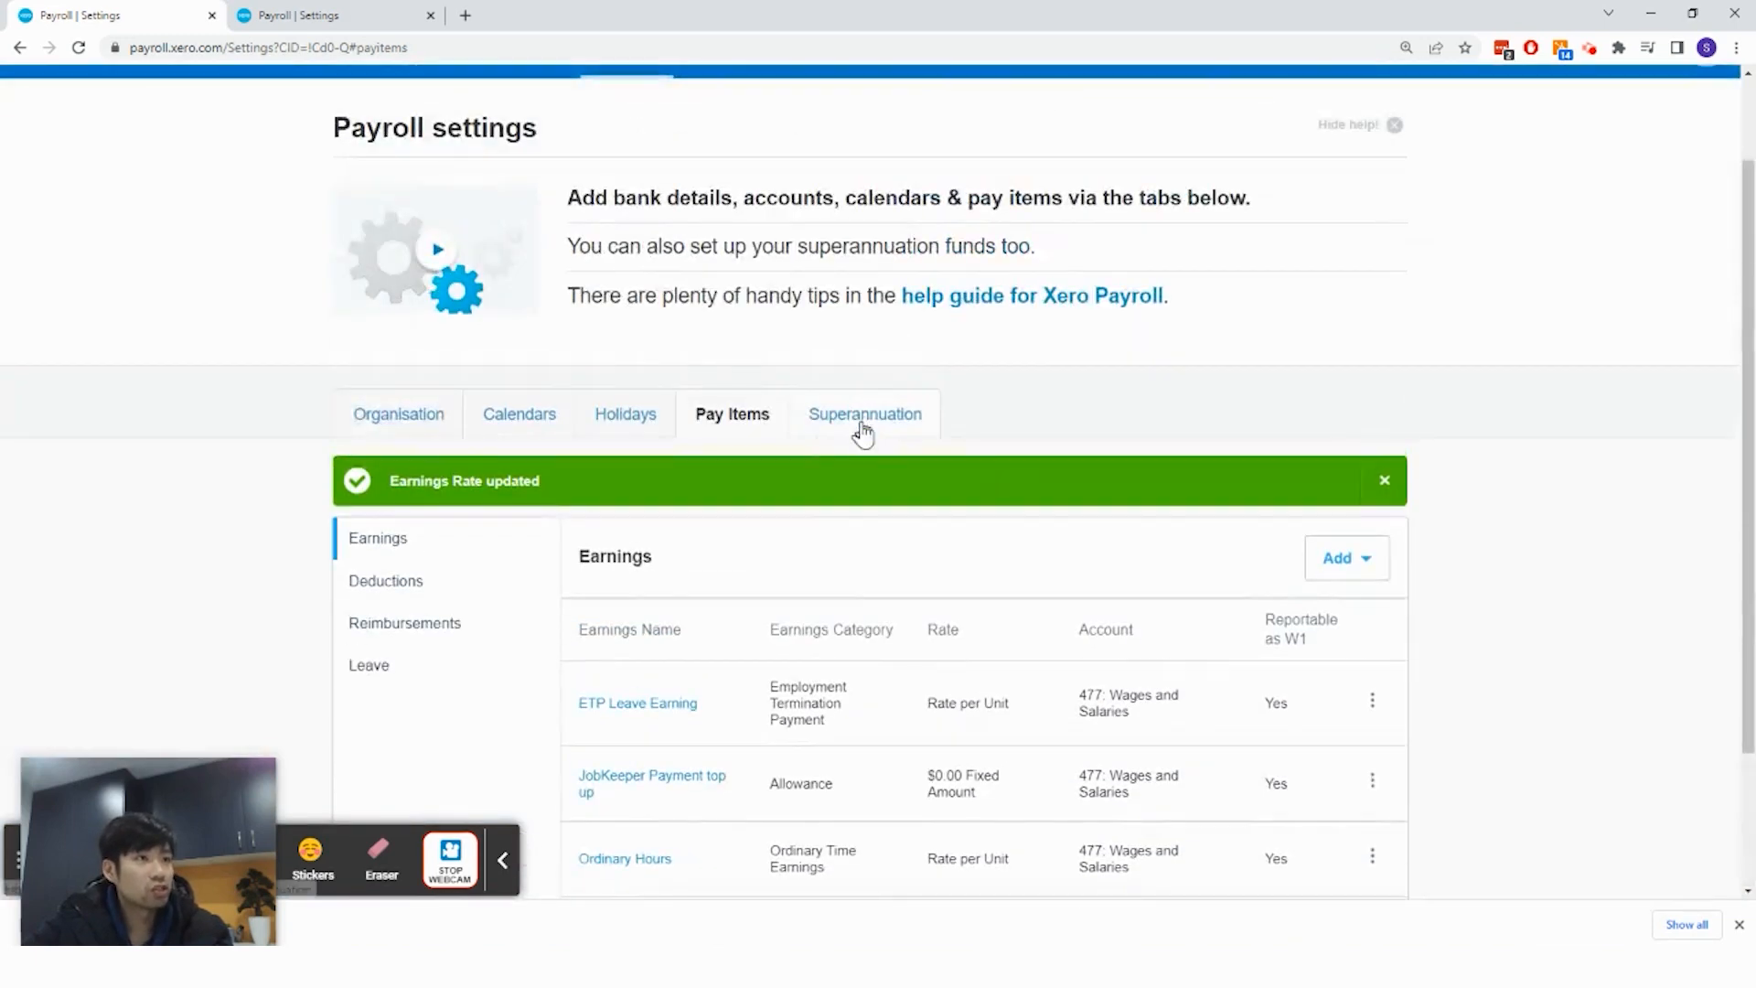
pyautogui.click(863, 415)
# Search 'REST' and add the Rest Corporate Retained fund (USI RES0101AU) to superannuation funds
pyautogui.click(1274, 622)
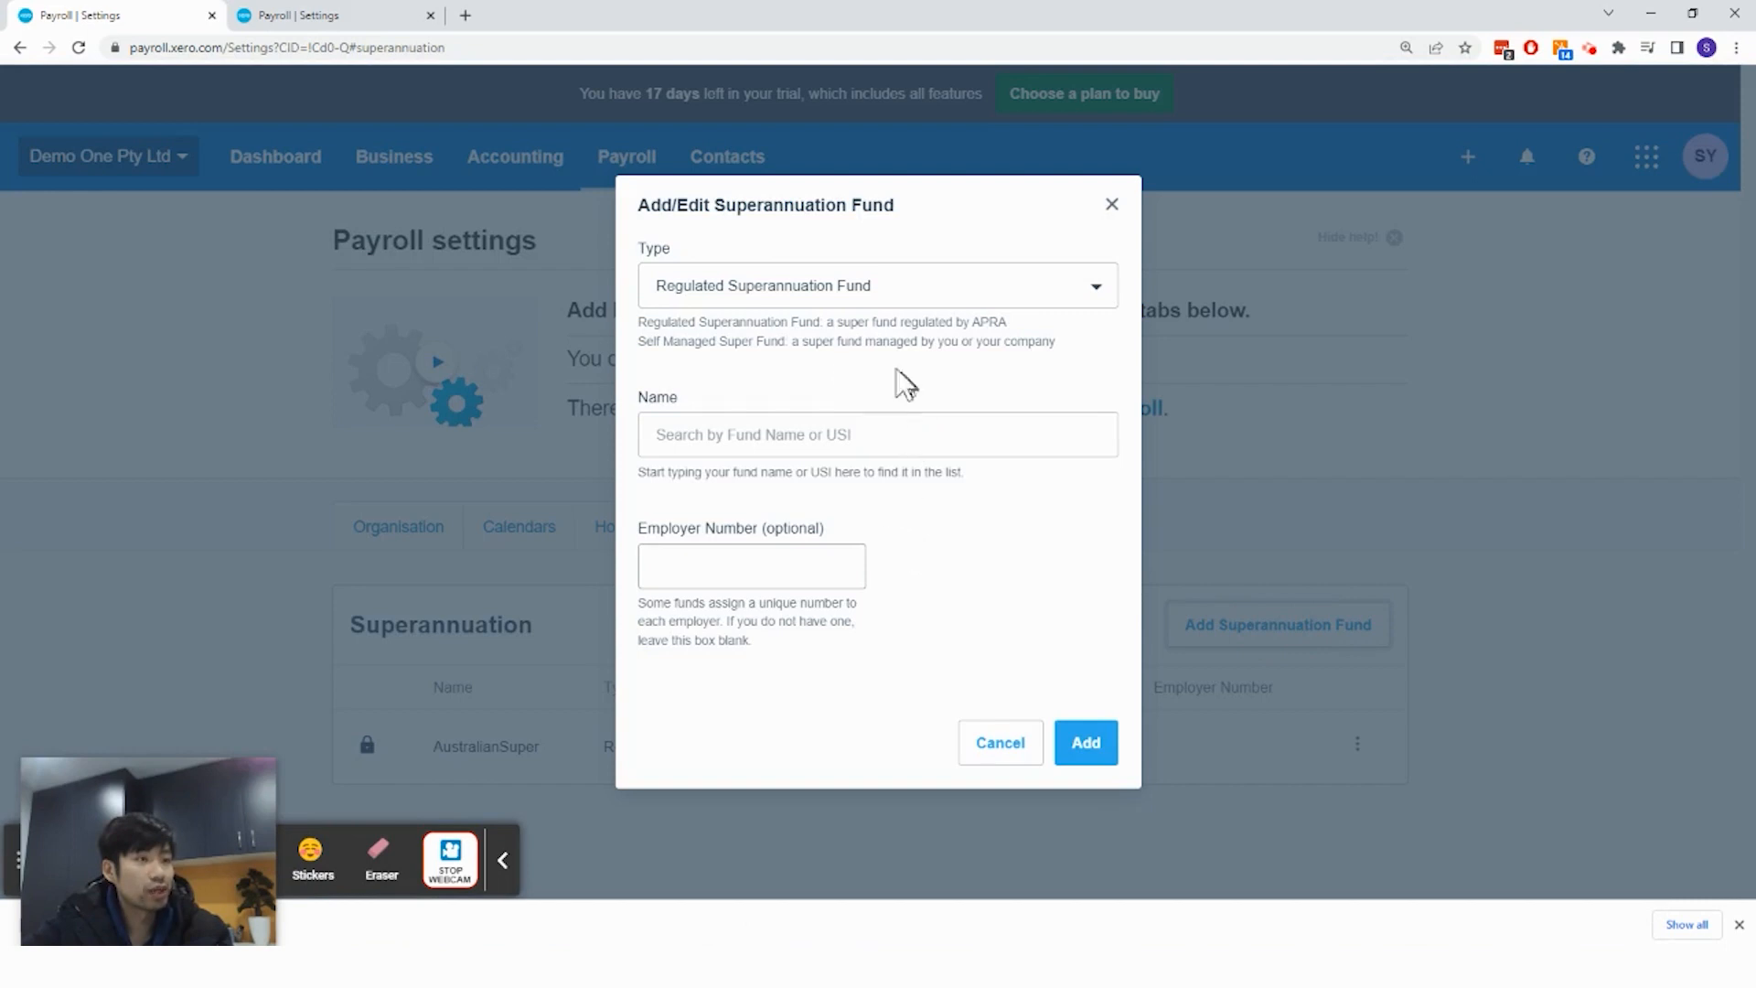
pyautogui.click(842, 432)
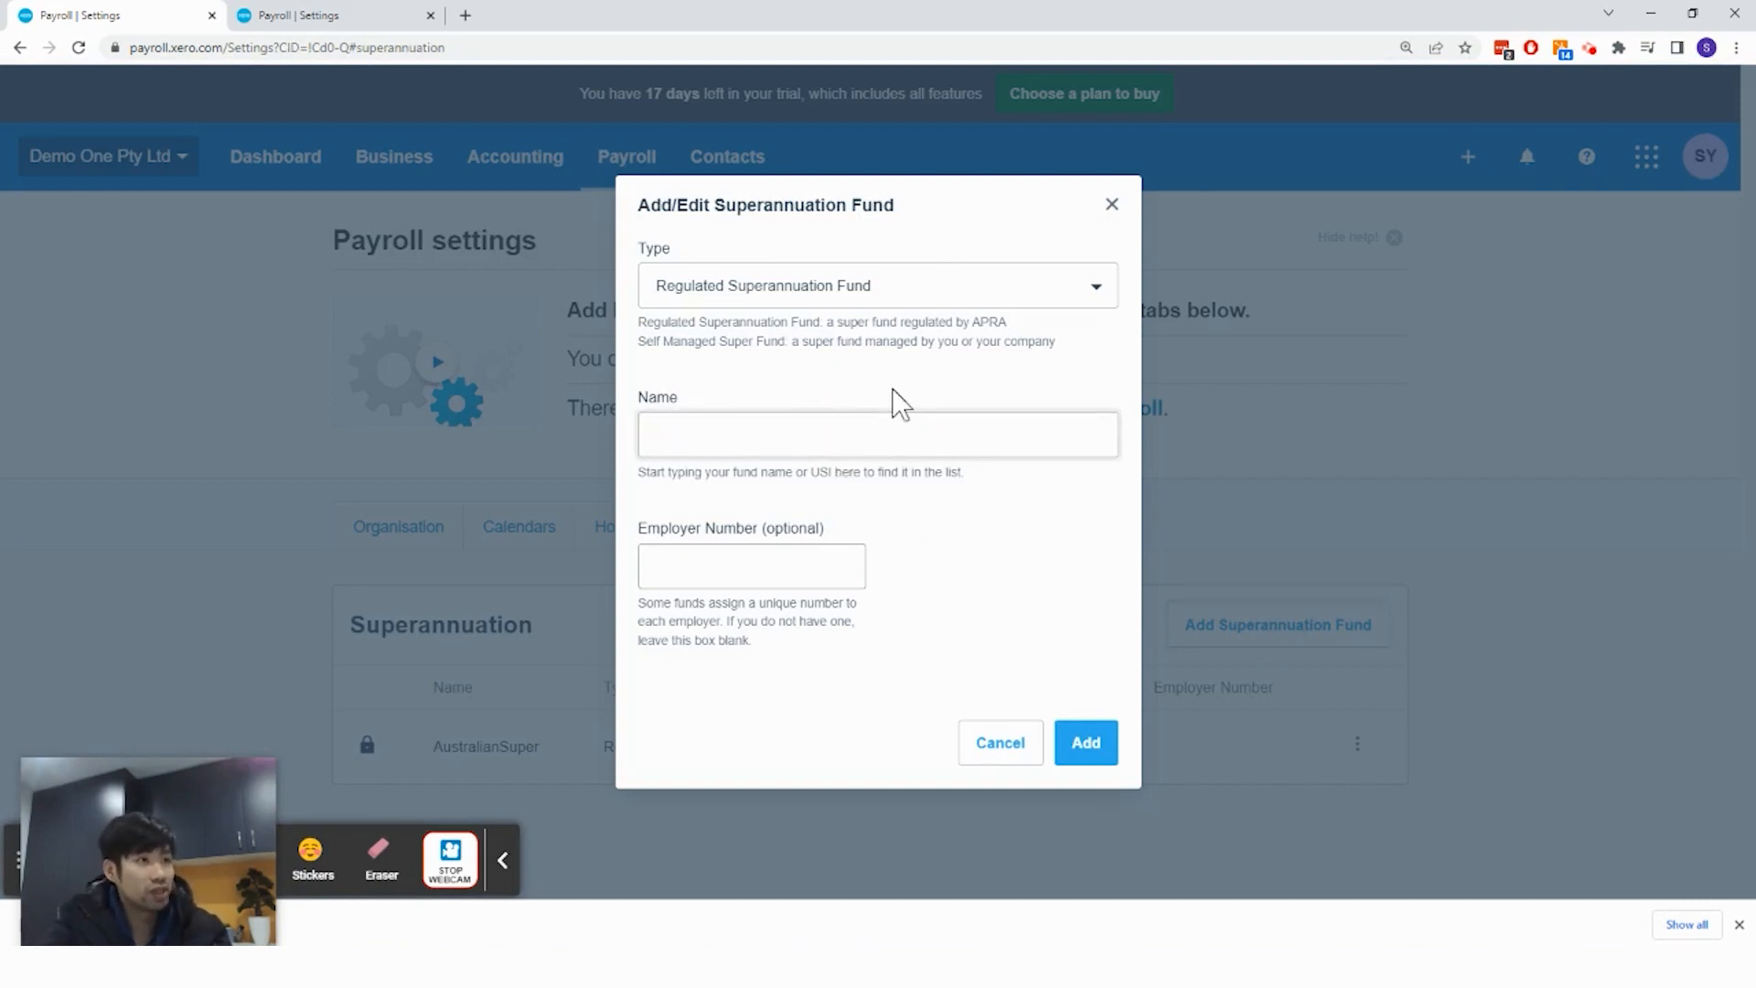
pyautogui.write('REST')
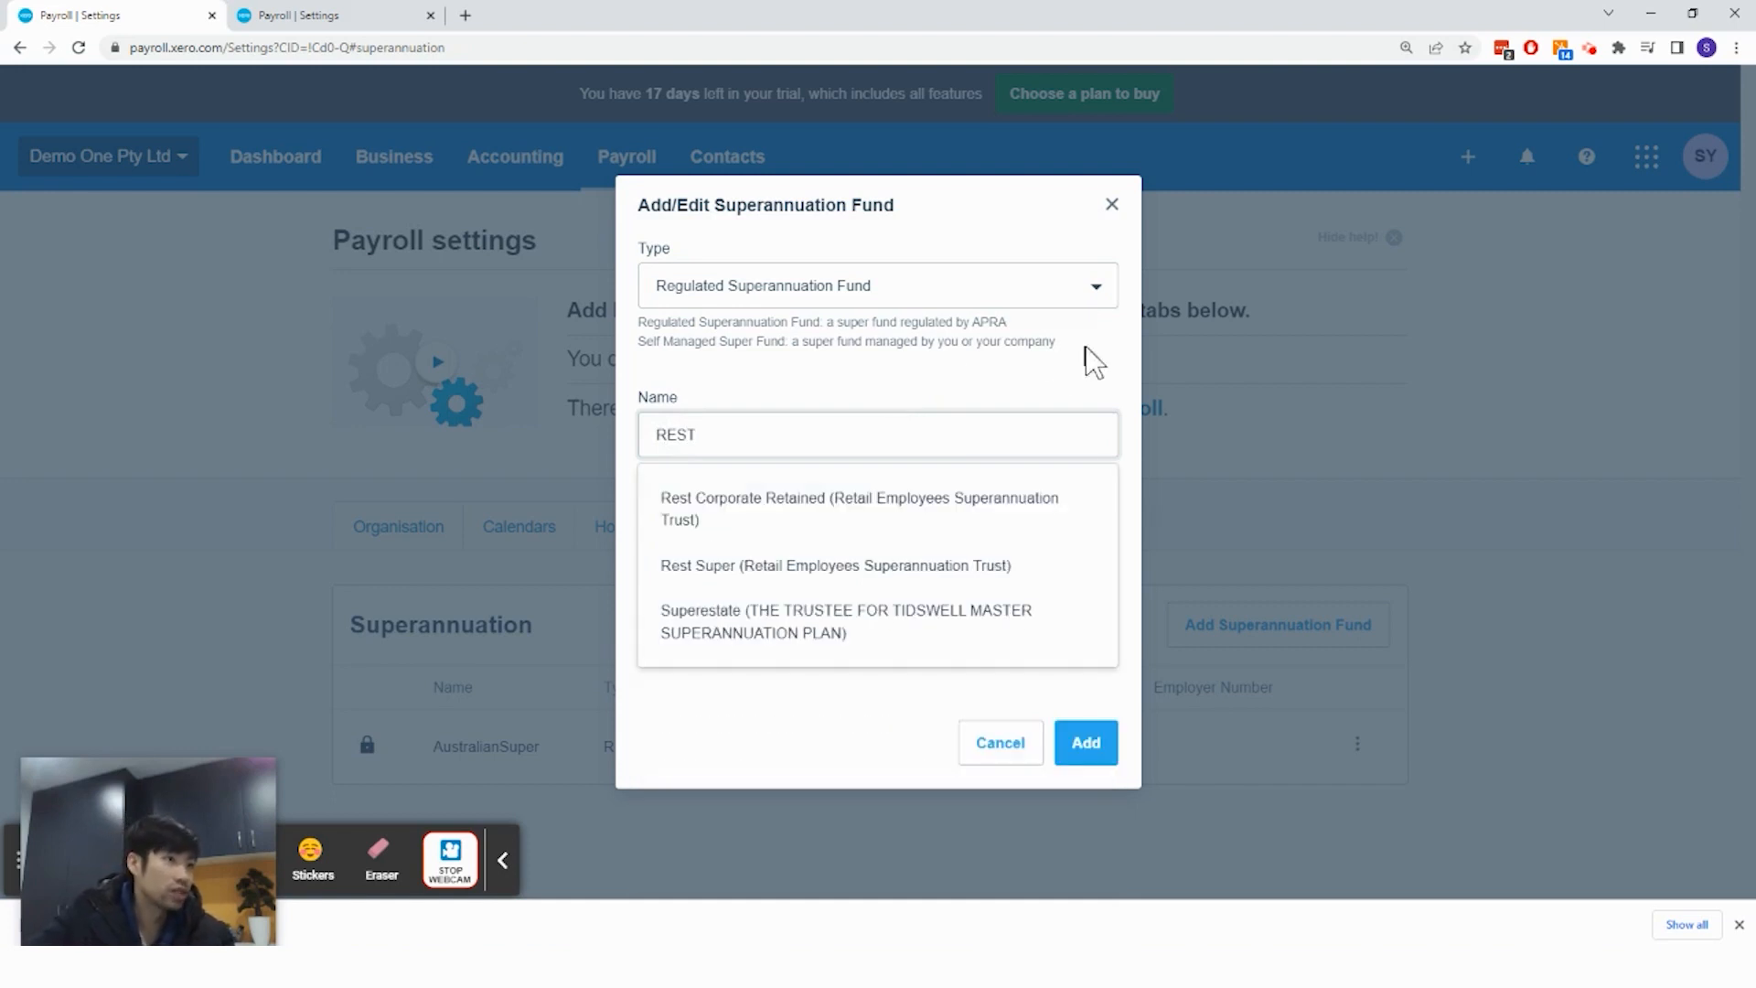
pyautogui.click(1018, 502)
pyautogui.click(1086, 732)
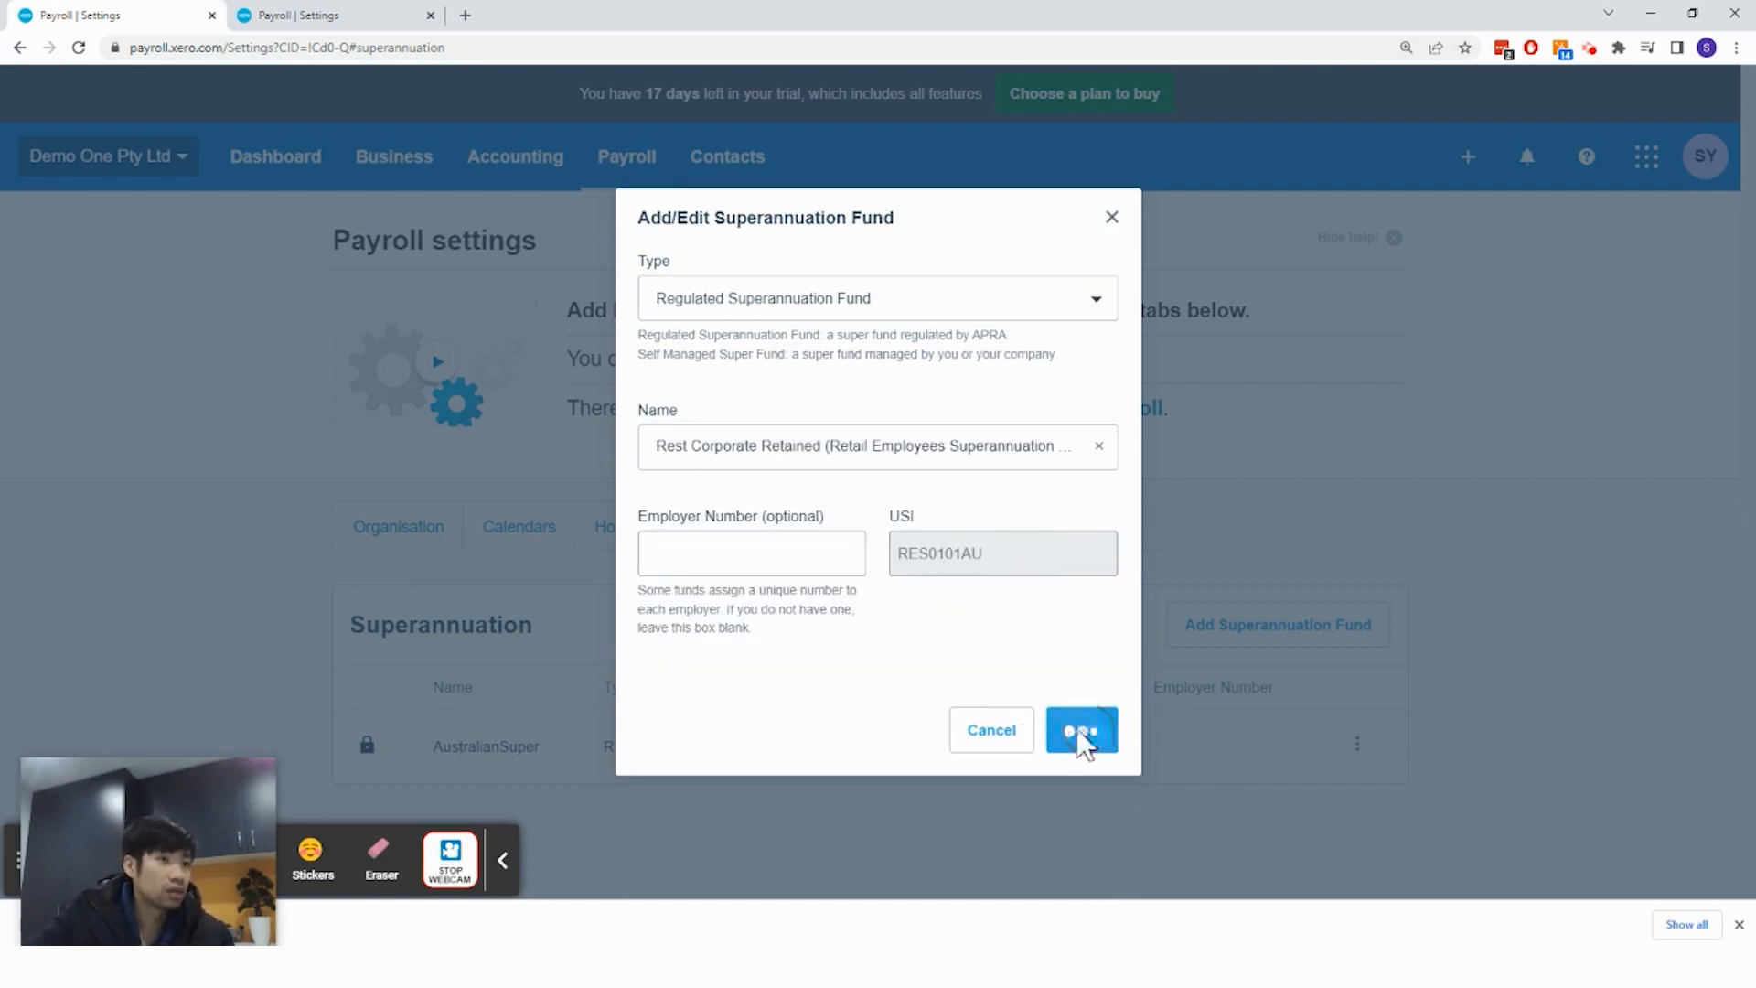
pyautogui.scroll(-1, 455, 477)
pyautogui.scroll(1, 563, 458)
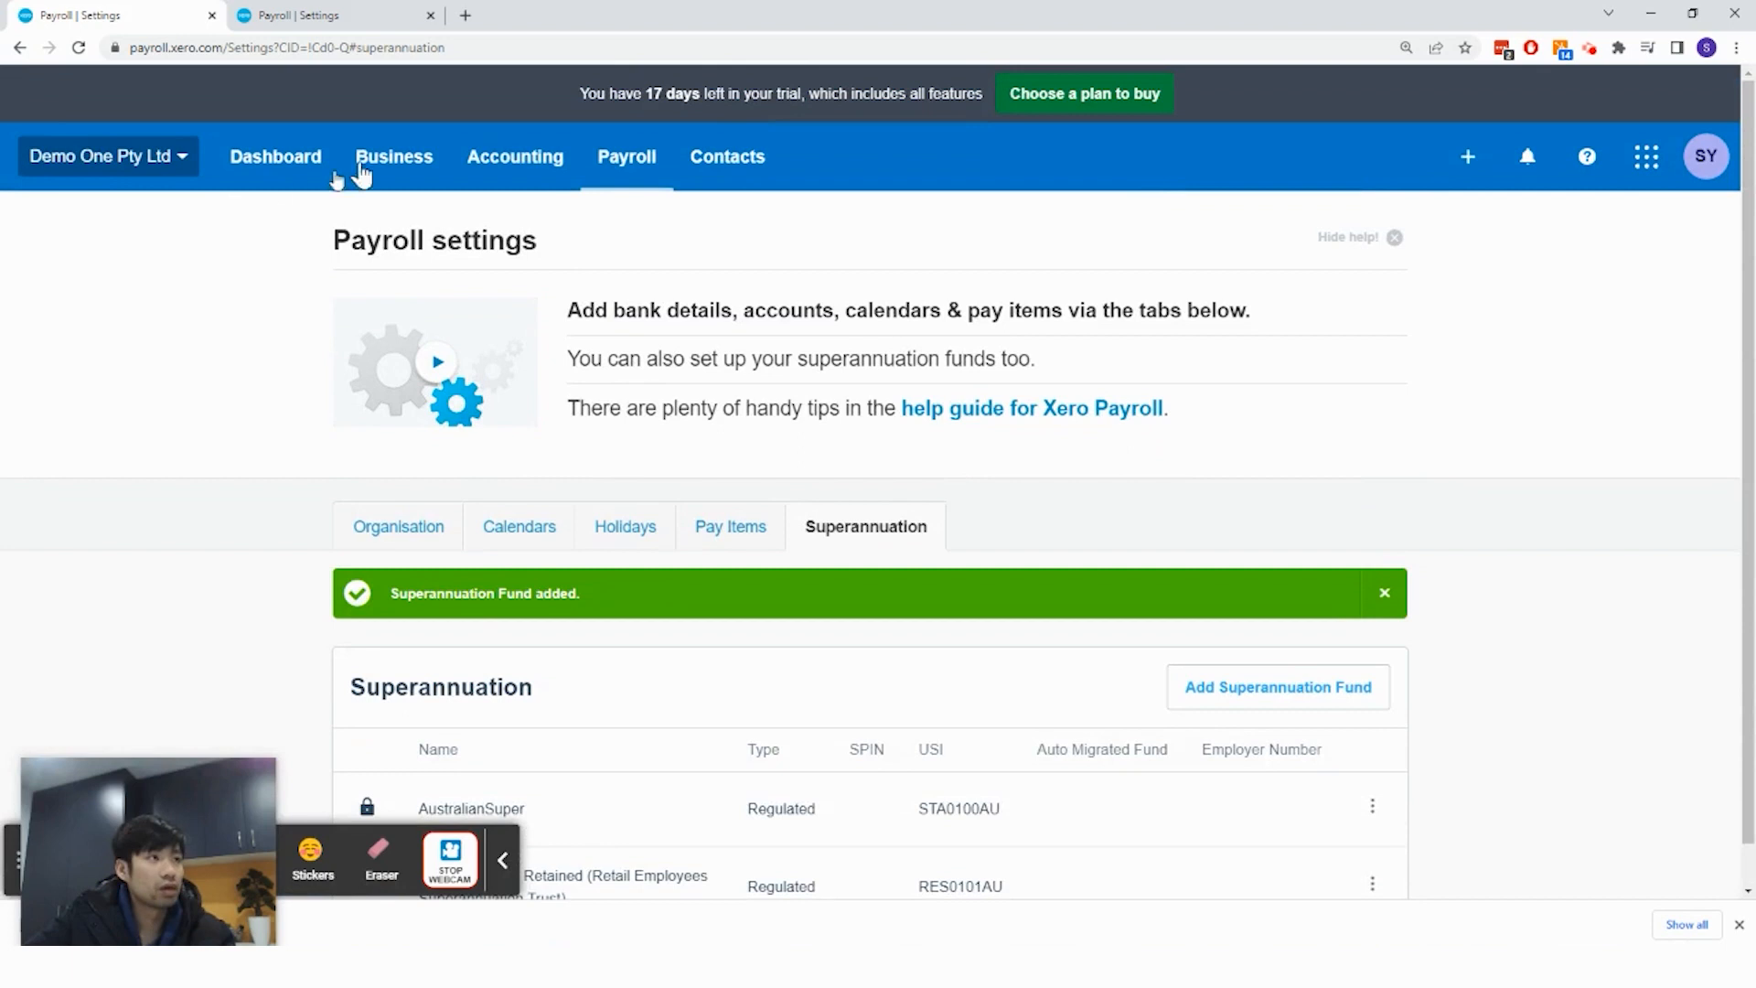
pyautogui.scroll(-1, 772, 392)
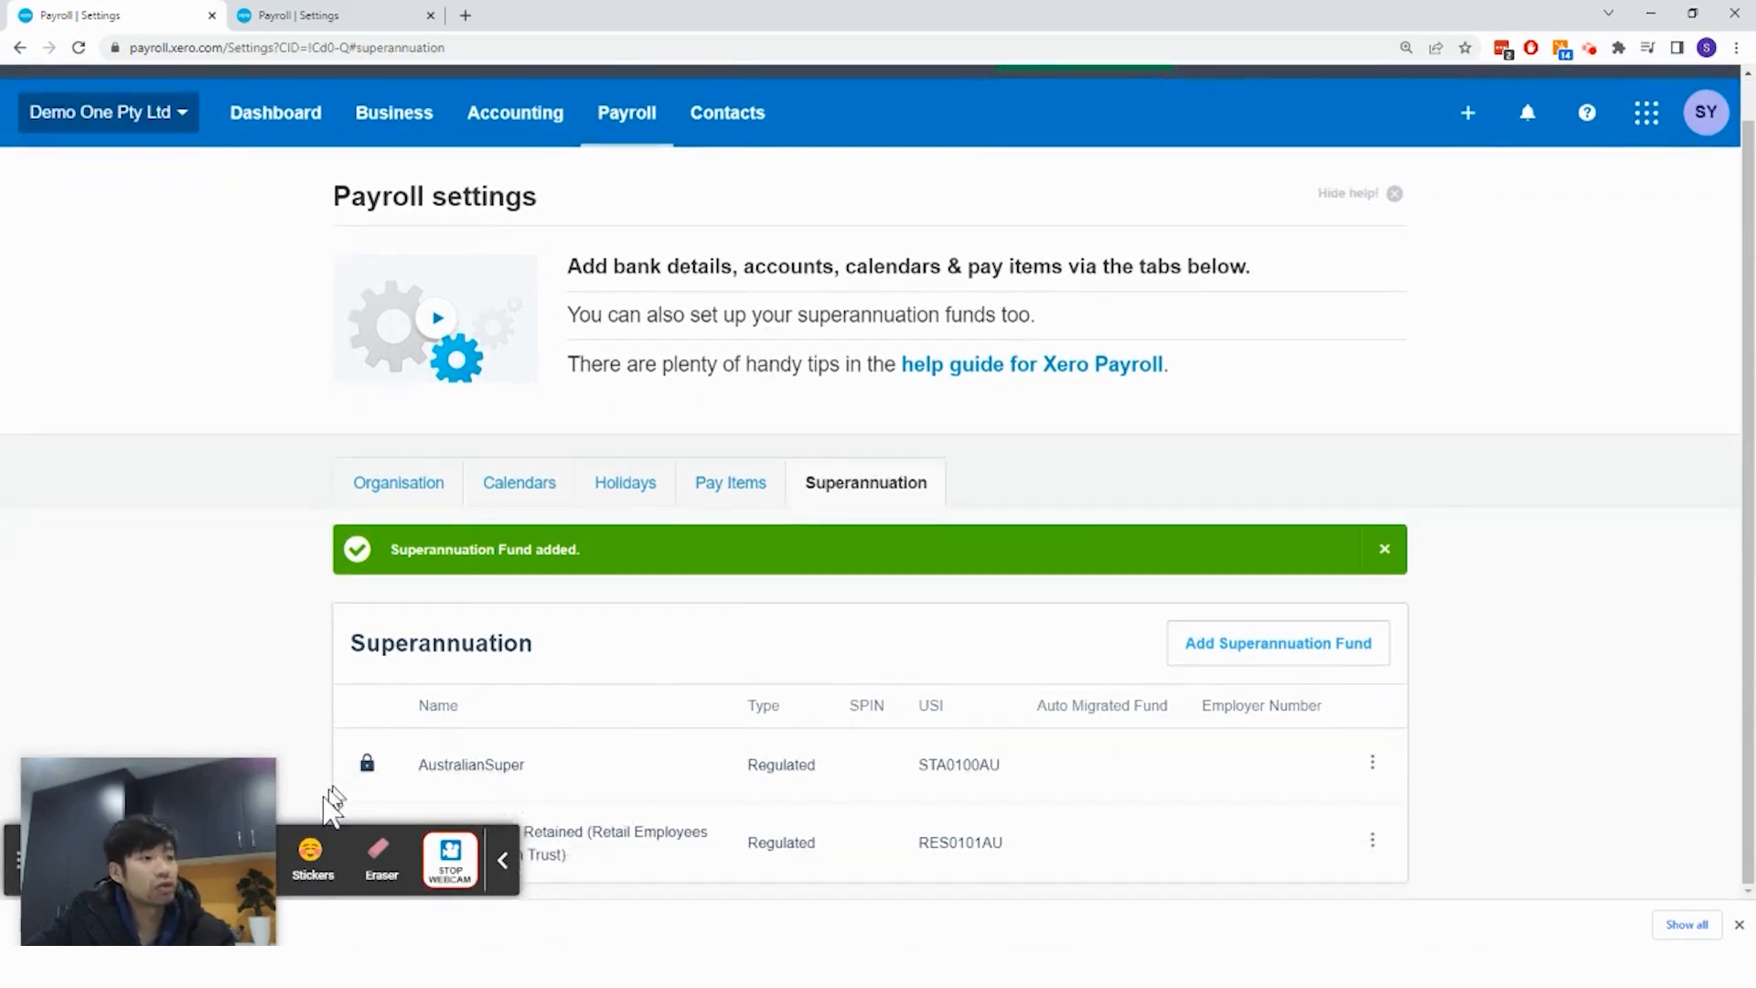
pyautogui.click(502, 866)
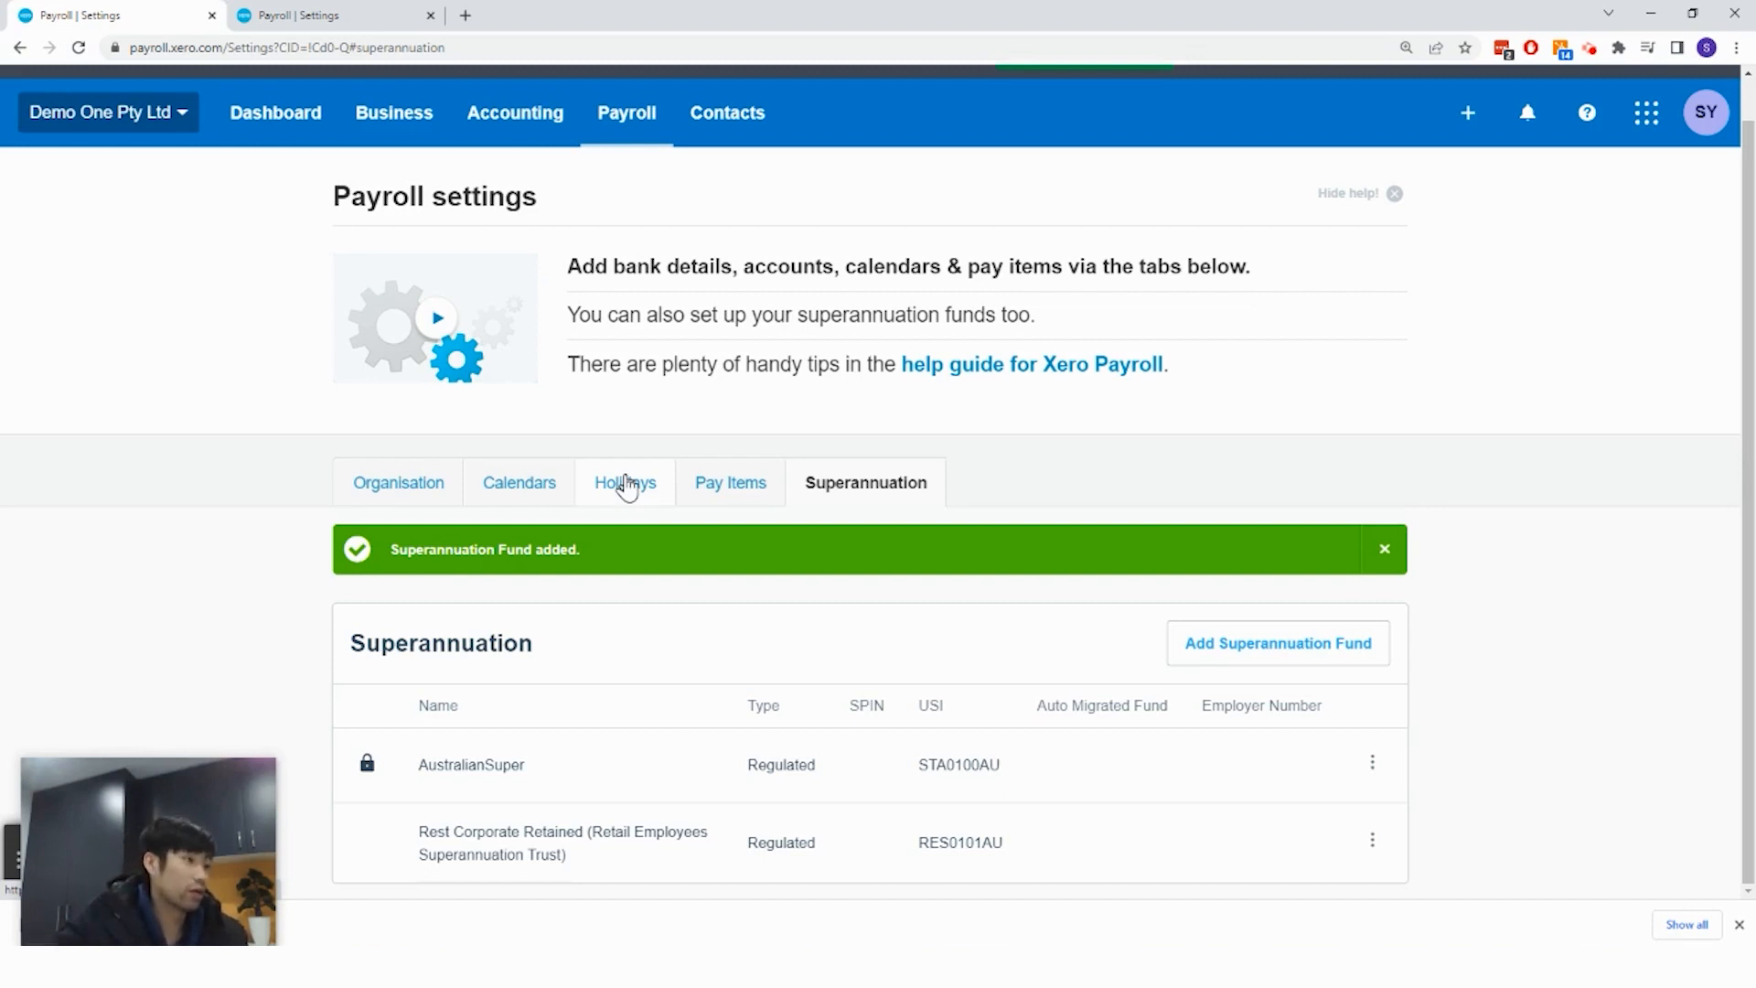
# Go to Payroll > Employees and choose New employee > Add employee
pyautogui.click(636, 108)
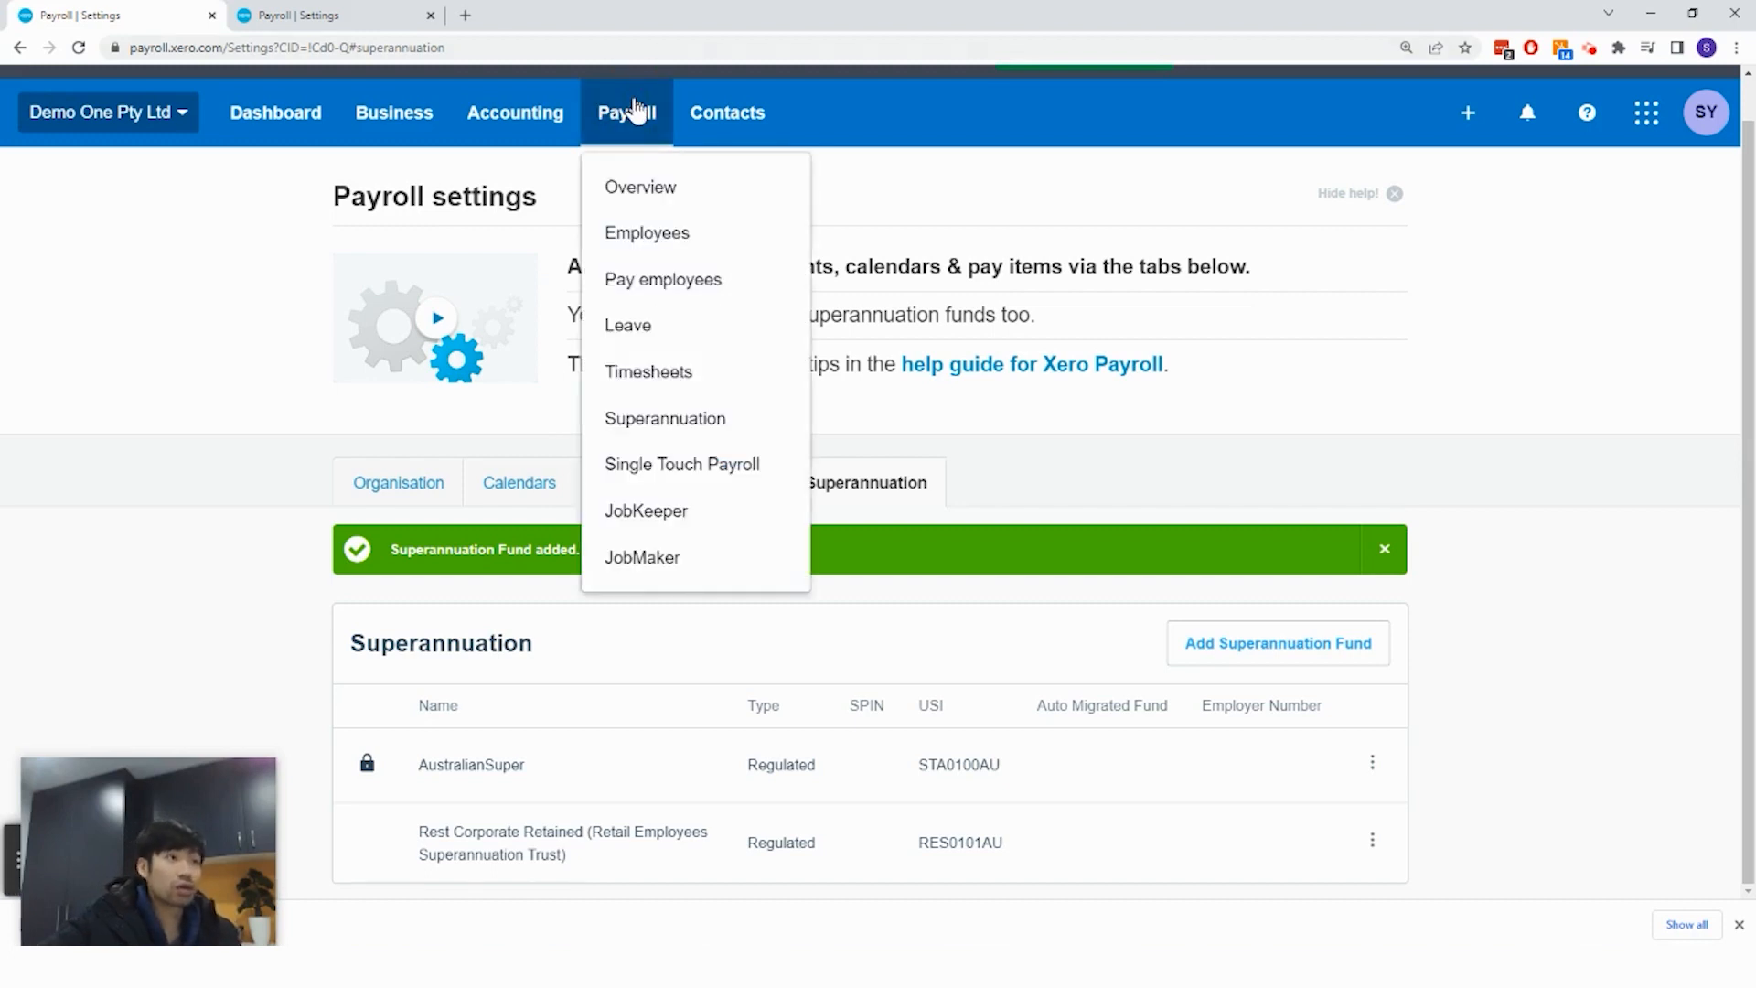
pyautogui.click(673, 233)
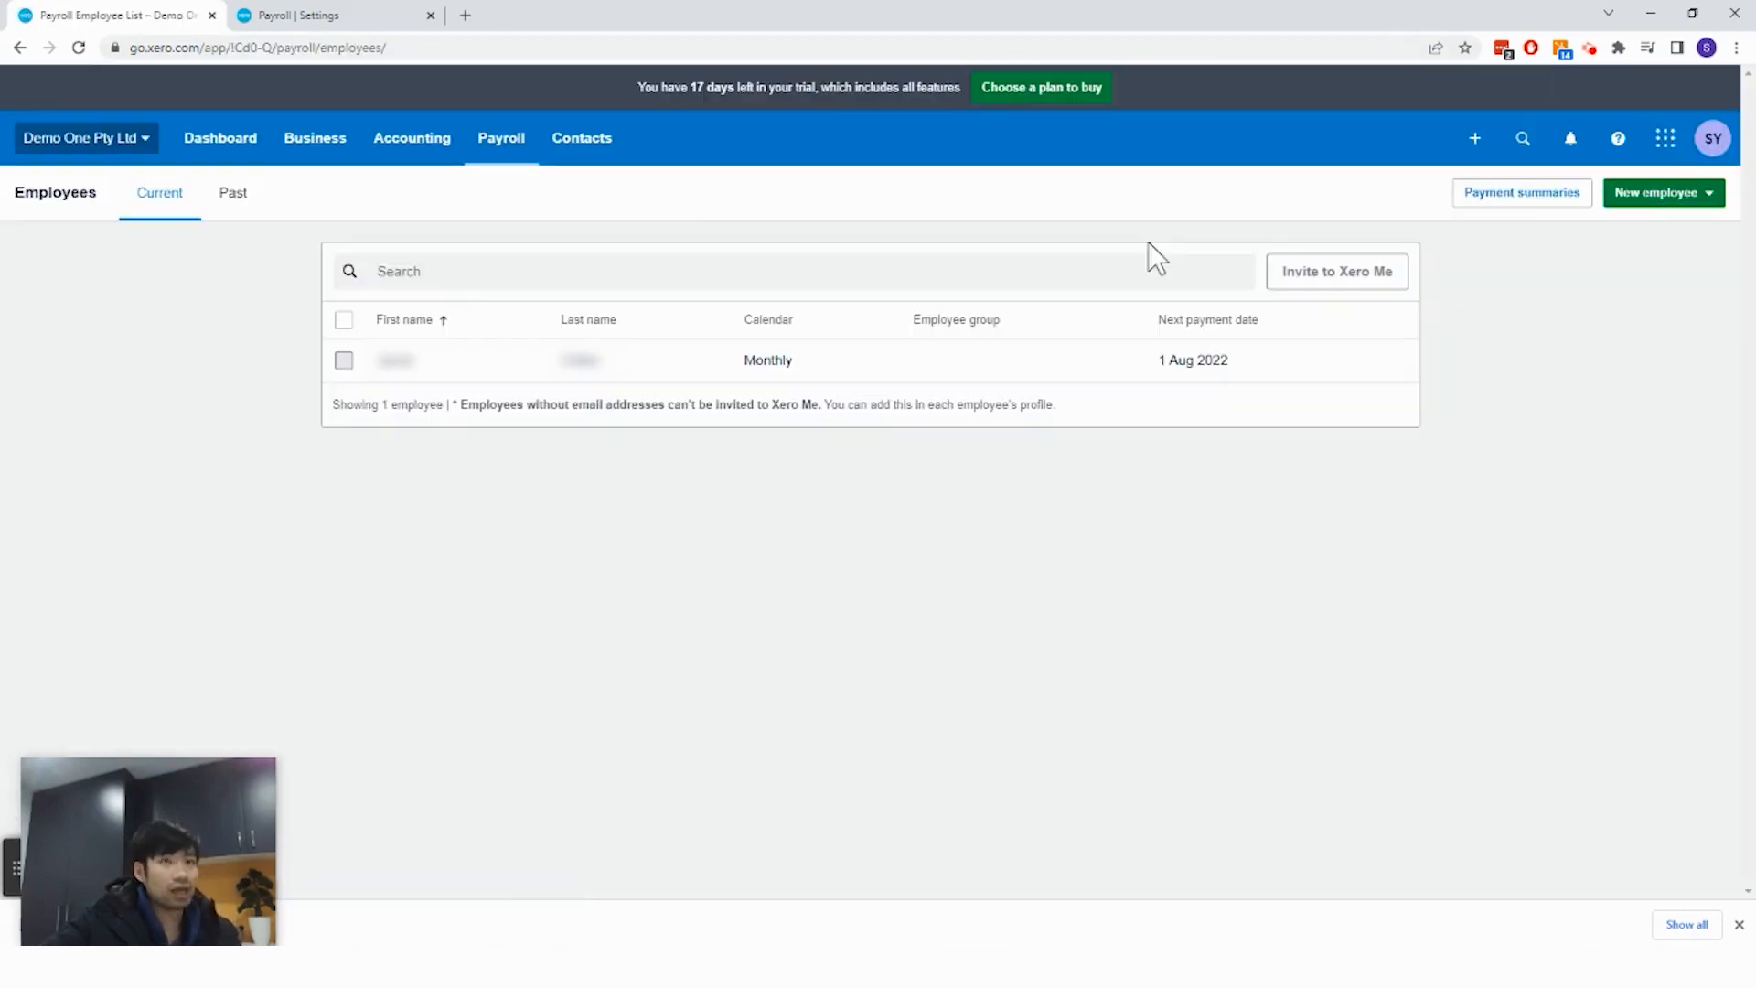
pyautogui.click(1661, 193)
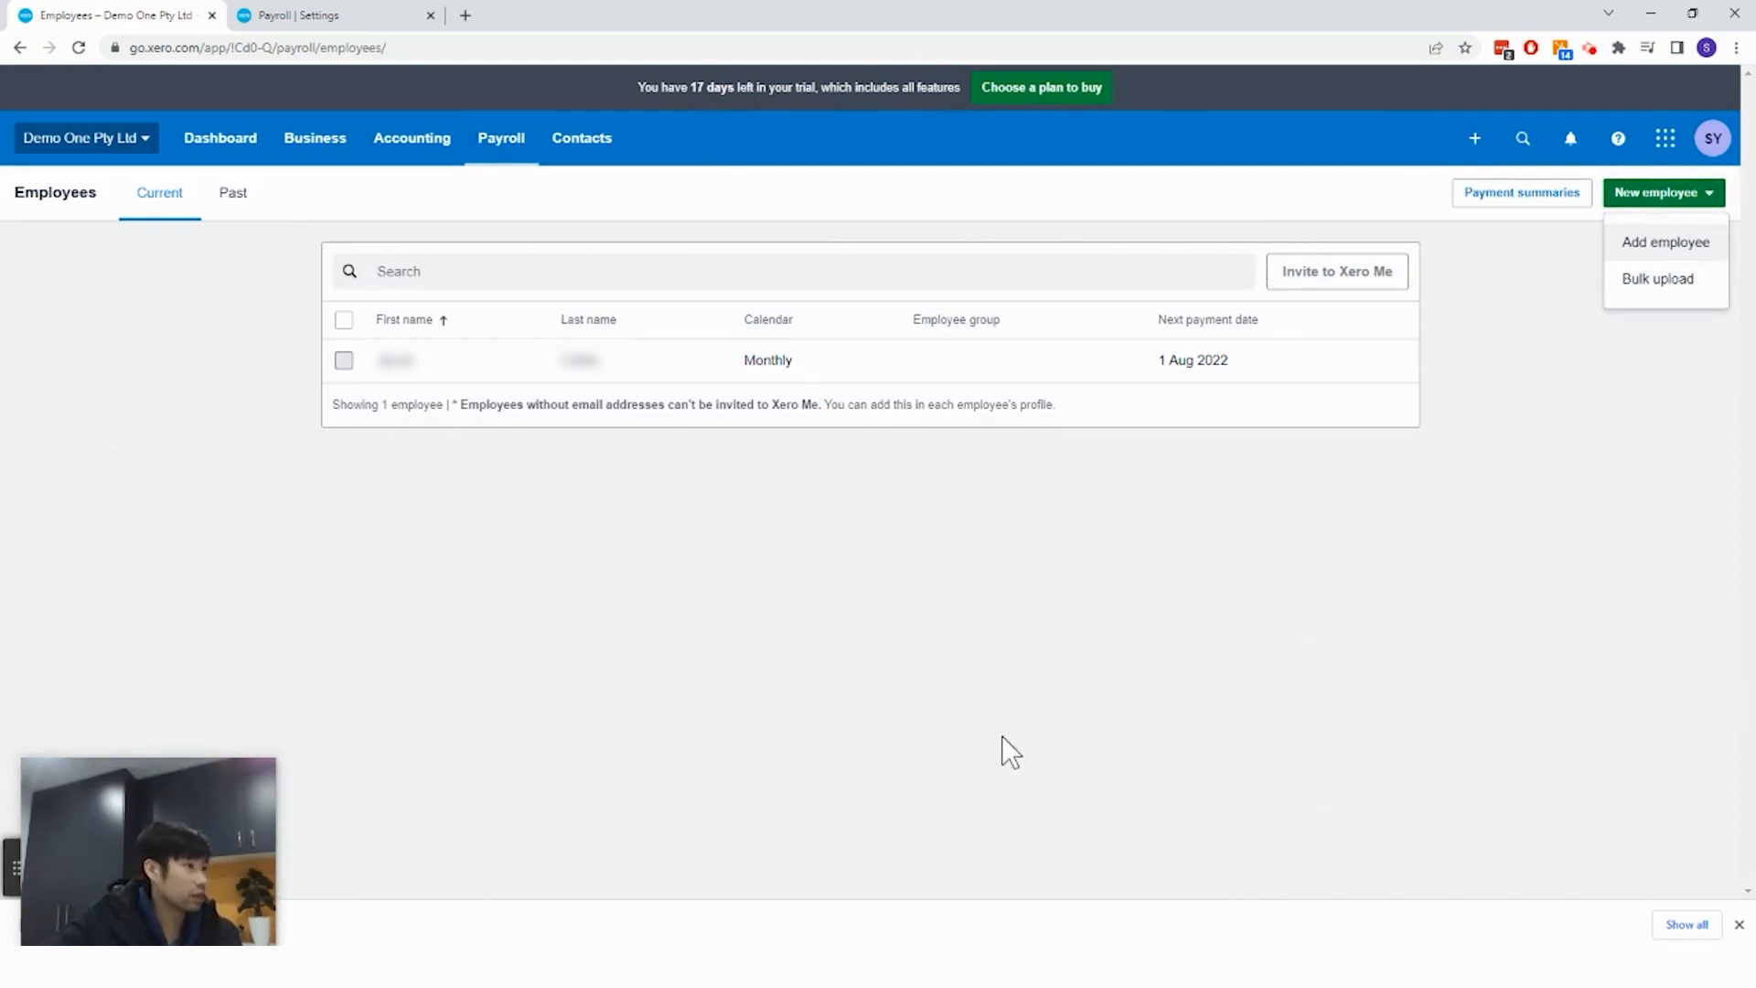
pyautogui.click(1636, 242)
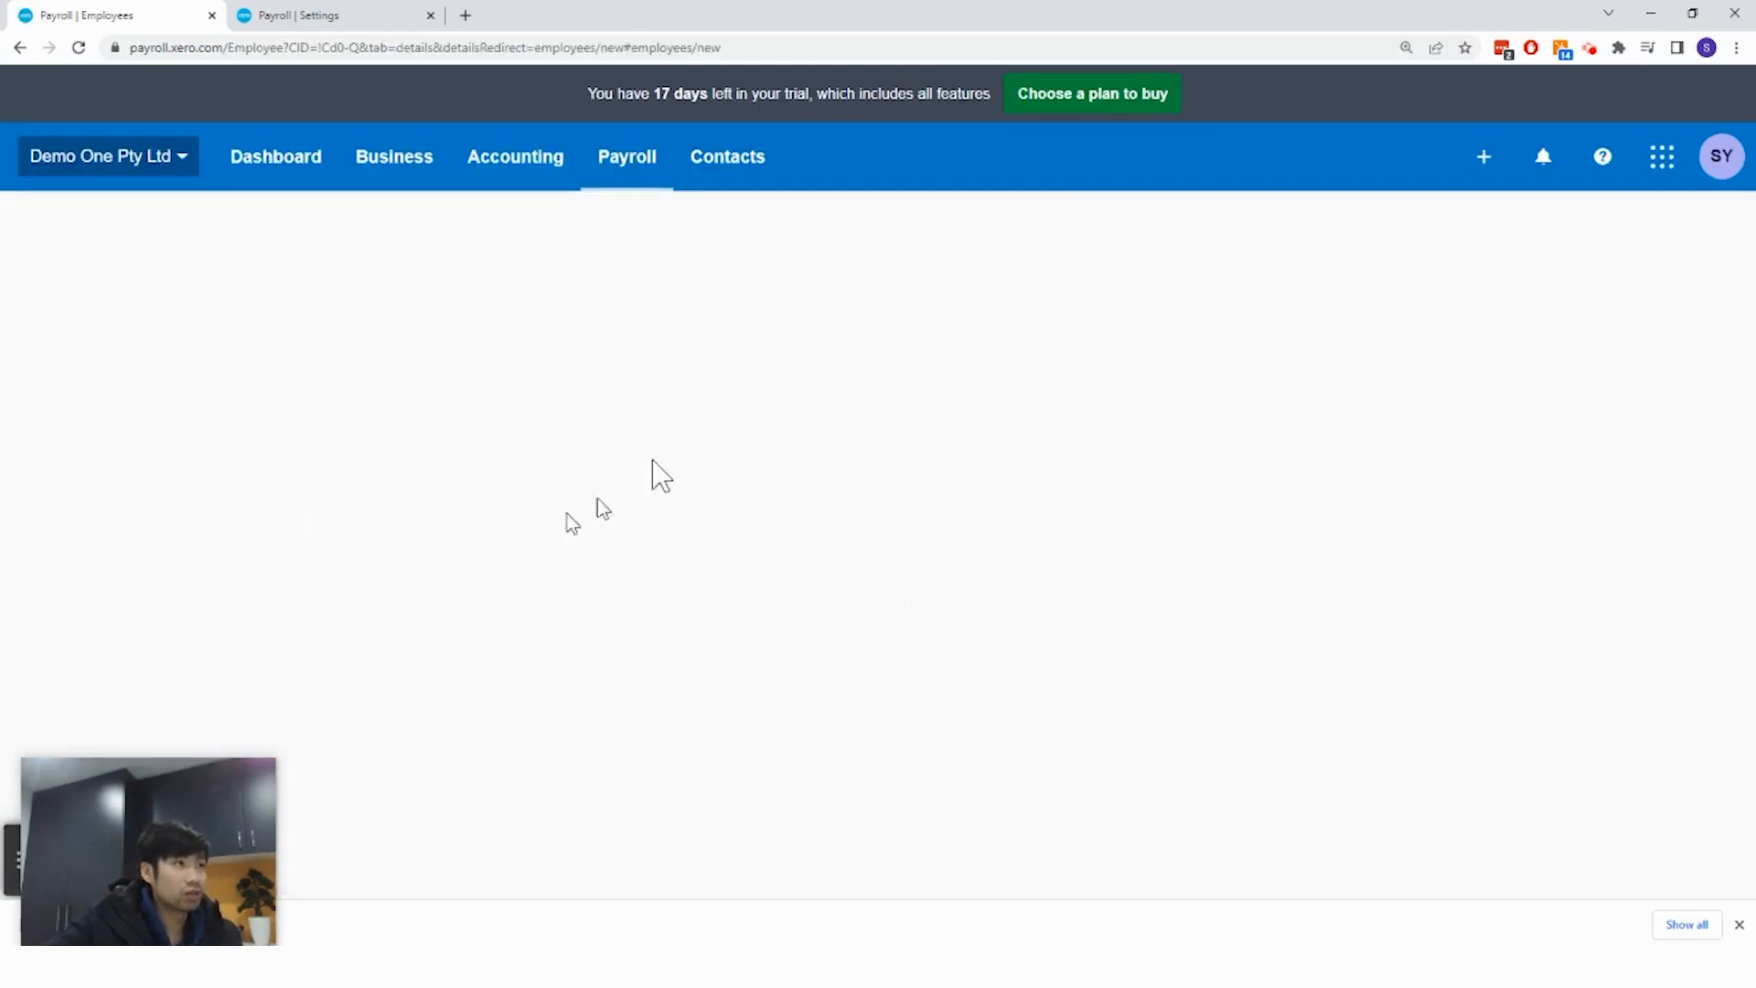
pyautogui.scroll(-4, 675, 275)
pyautogui.click(596, 443)
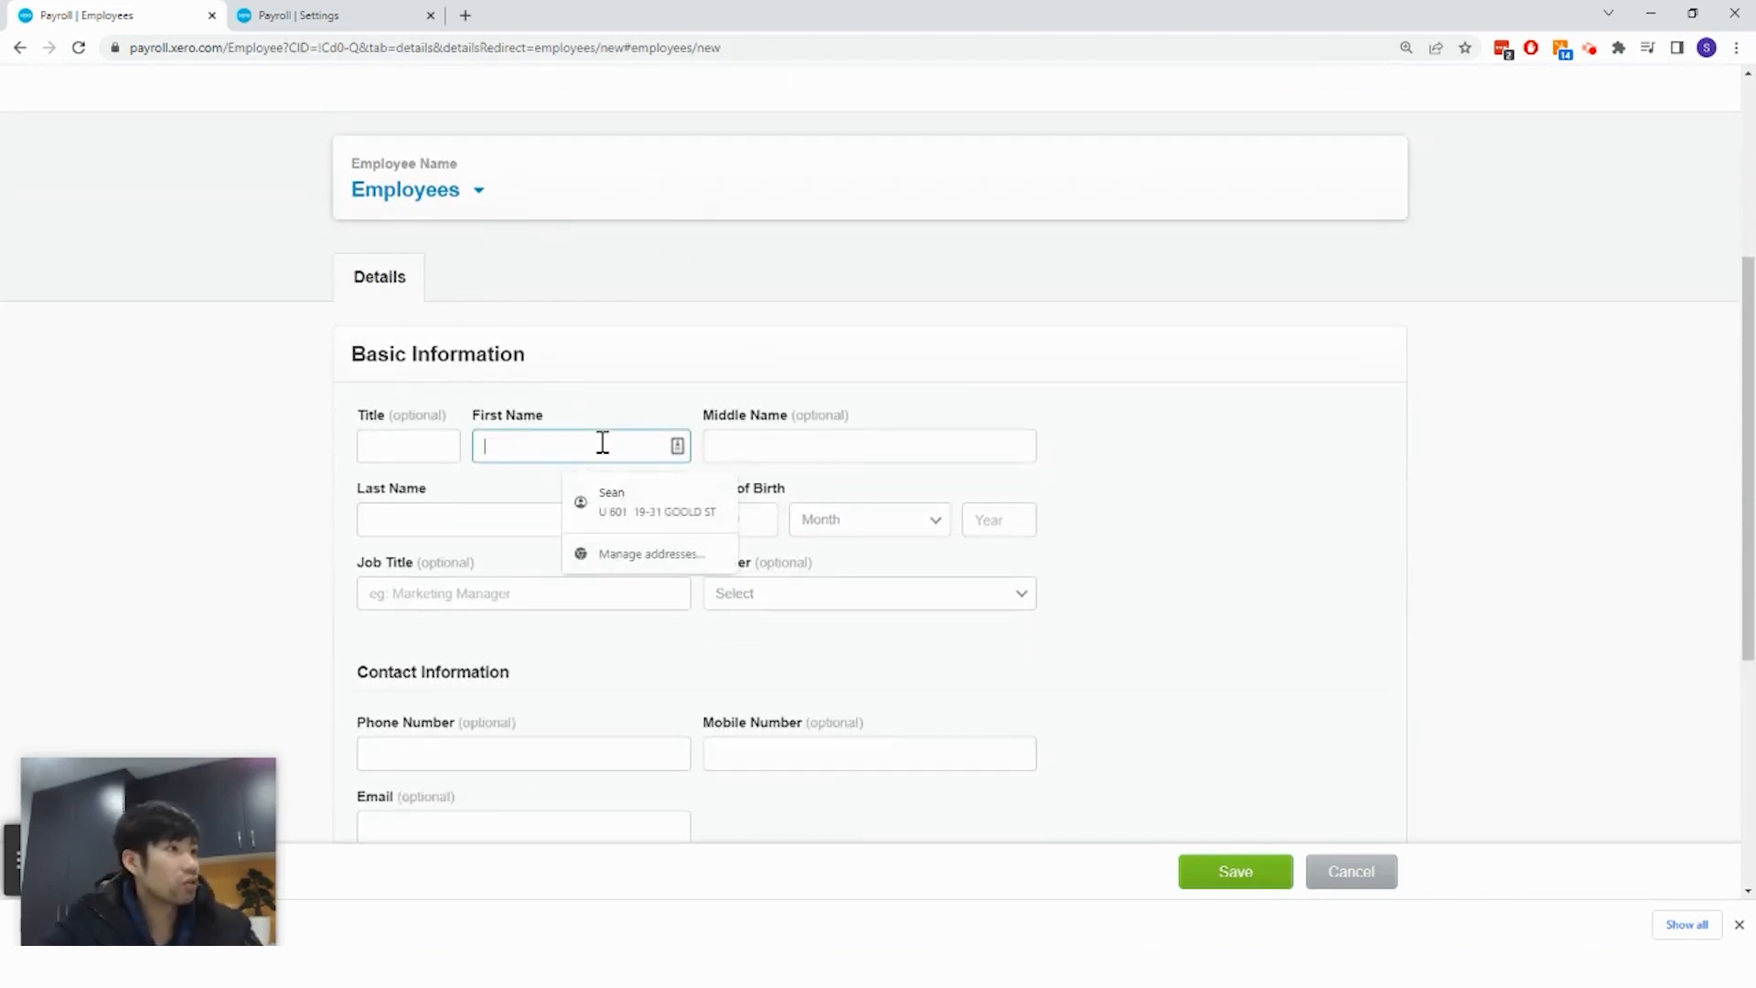
# Enter the employee's first name, last name and date of birth
pyautogui.write('Lebr')
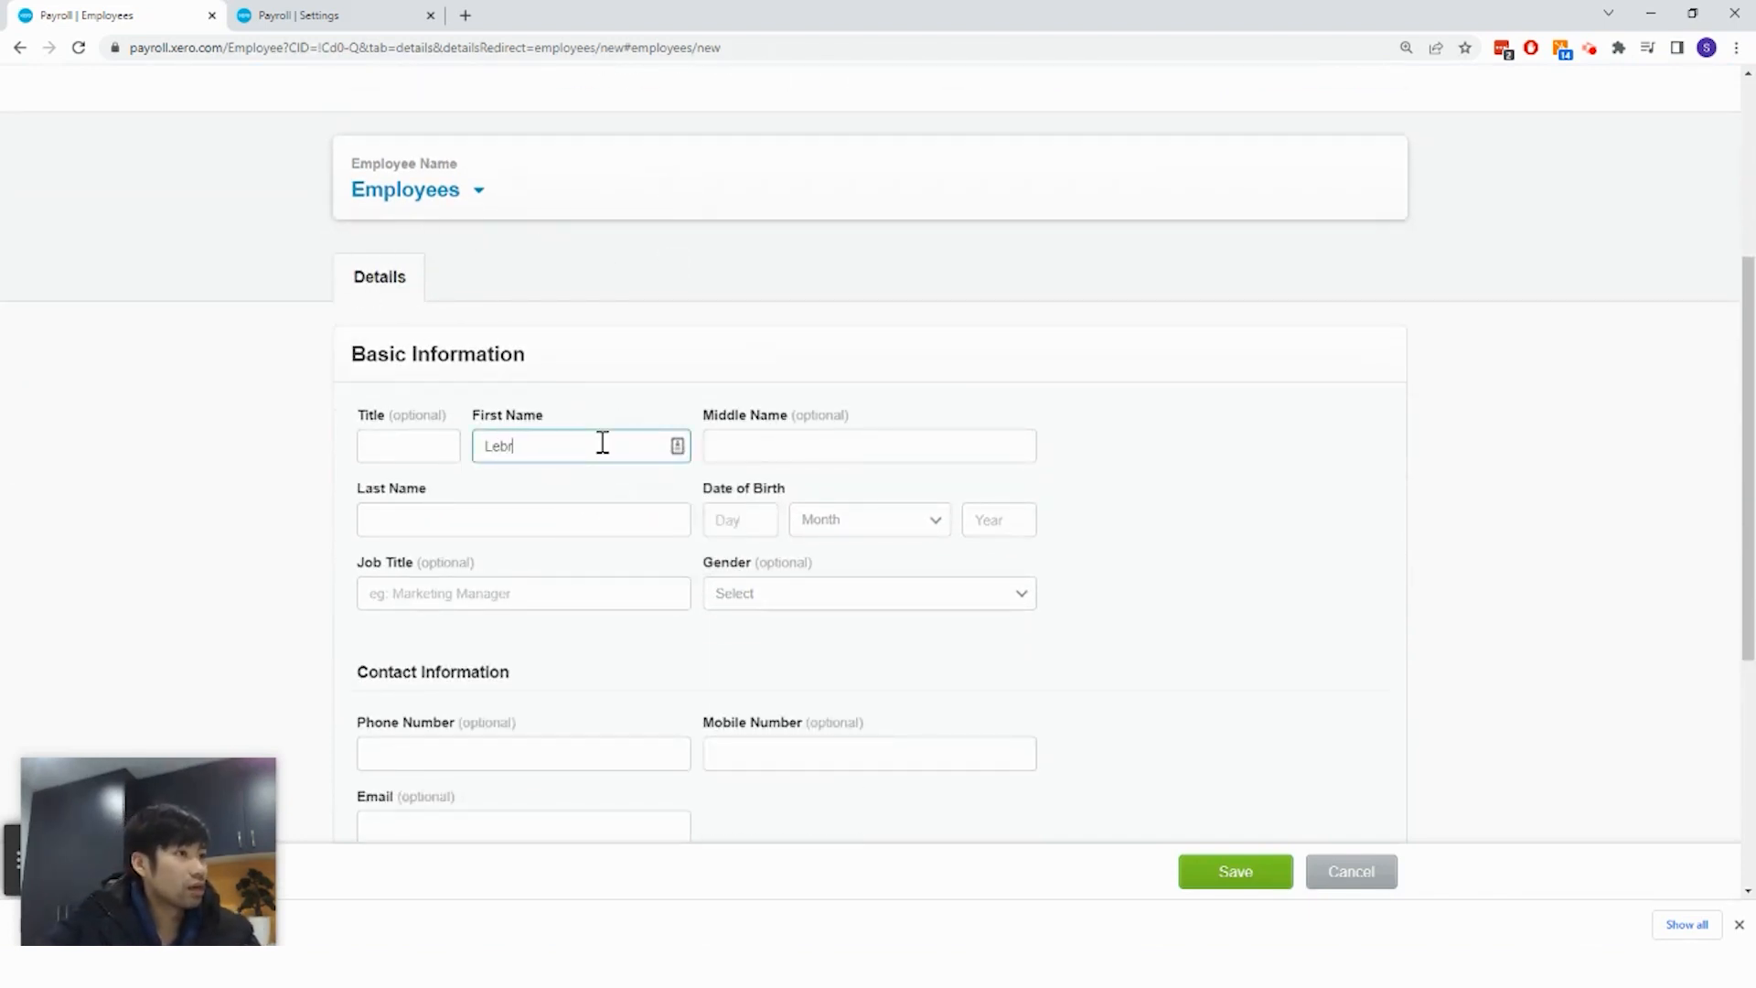
pyautogui.press('Tab')
pyautogui.press('Tab')
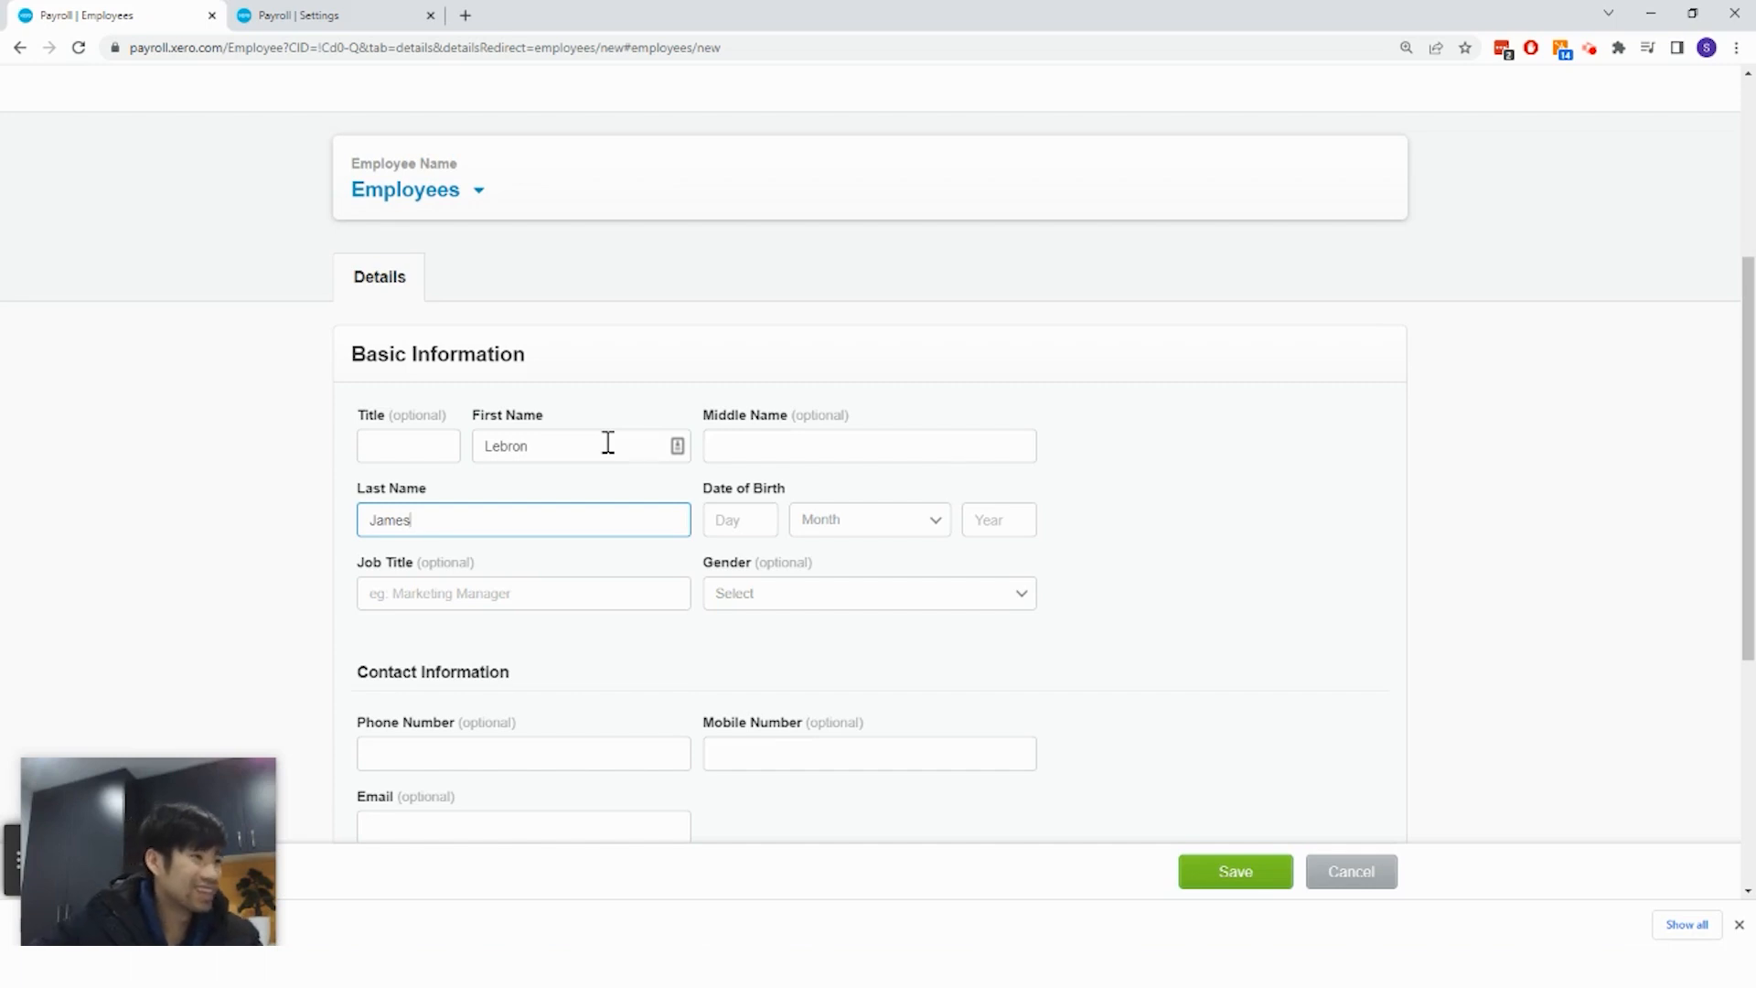
pyautogui.press('Tab')
pyautogui.scroll(-3, 803, 172)
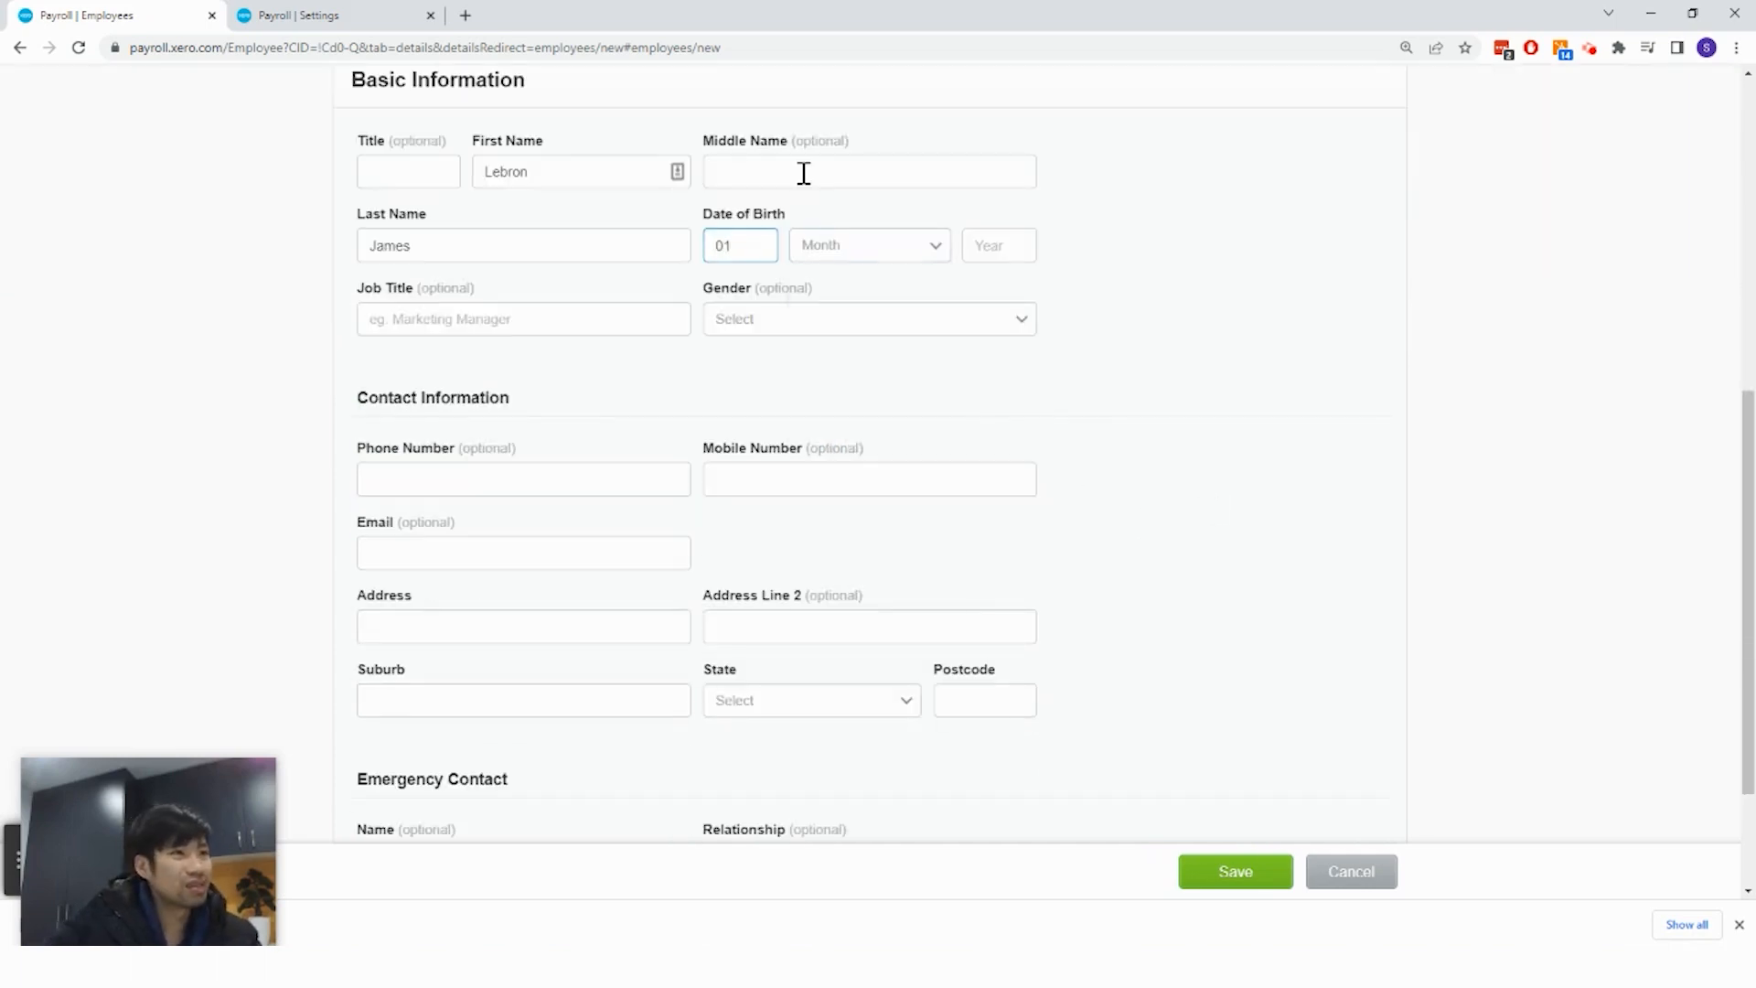
pyautogui.press('Tab')
pyautogui.press('Down')
pyautogui.press('Return')
pyautogui.press('Tab')
pyautogui.write('1990')
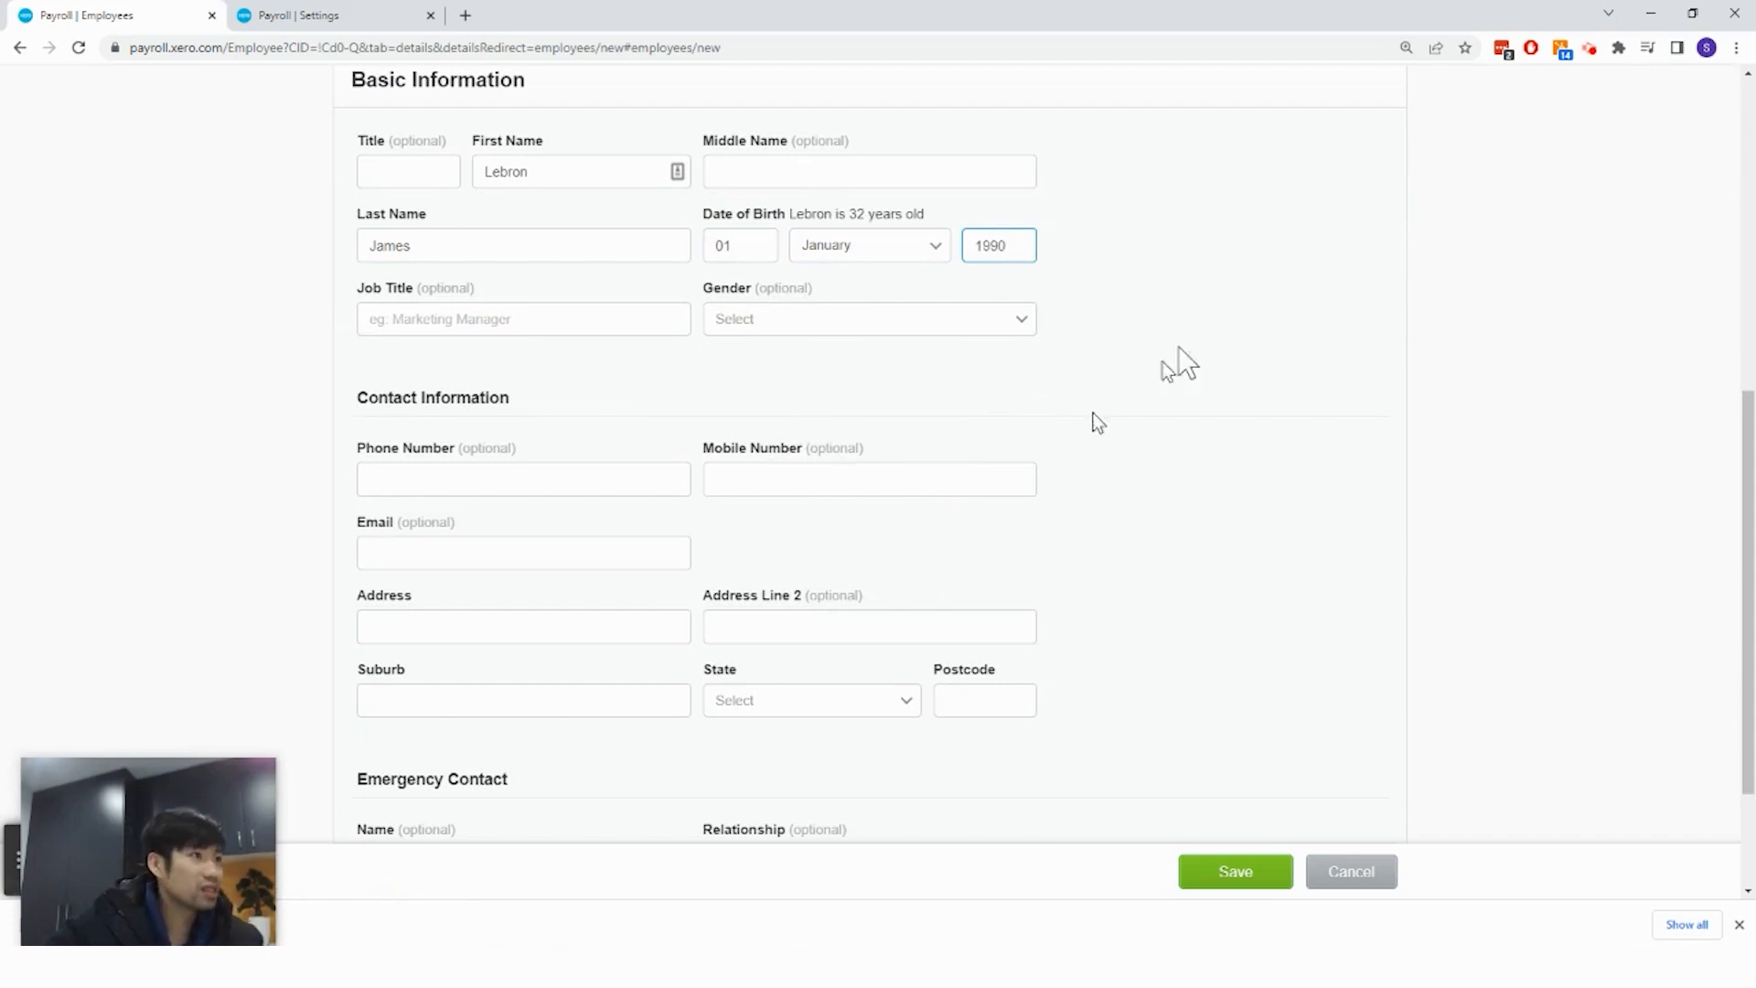
pyautogui.scroll(-2, 560, 455)
# Fill in the employee's street address, suburb, New South Wales state and postcode, then save
pyautogui.click(565, 449)
pyautogui.write('1 Hunt Street')
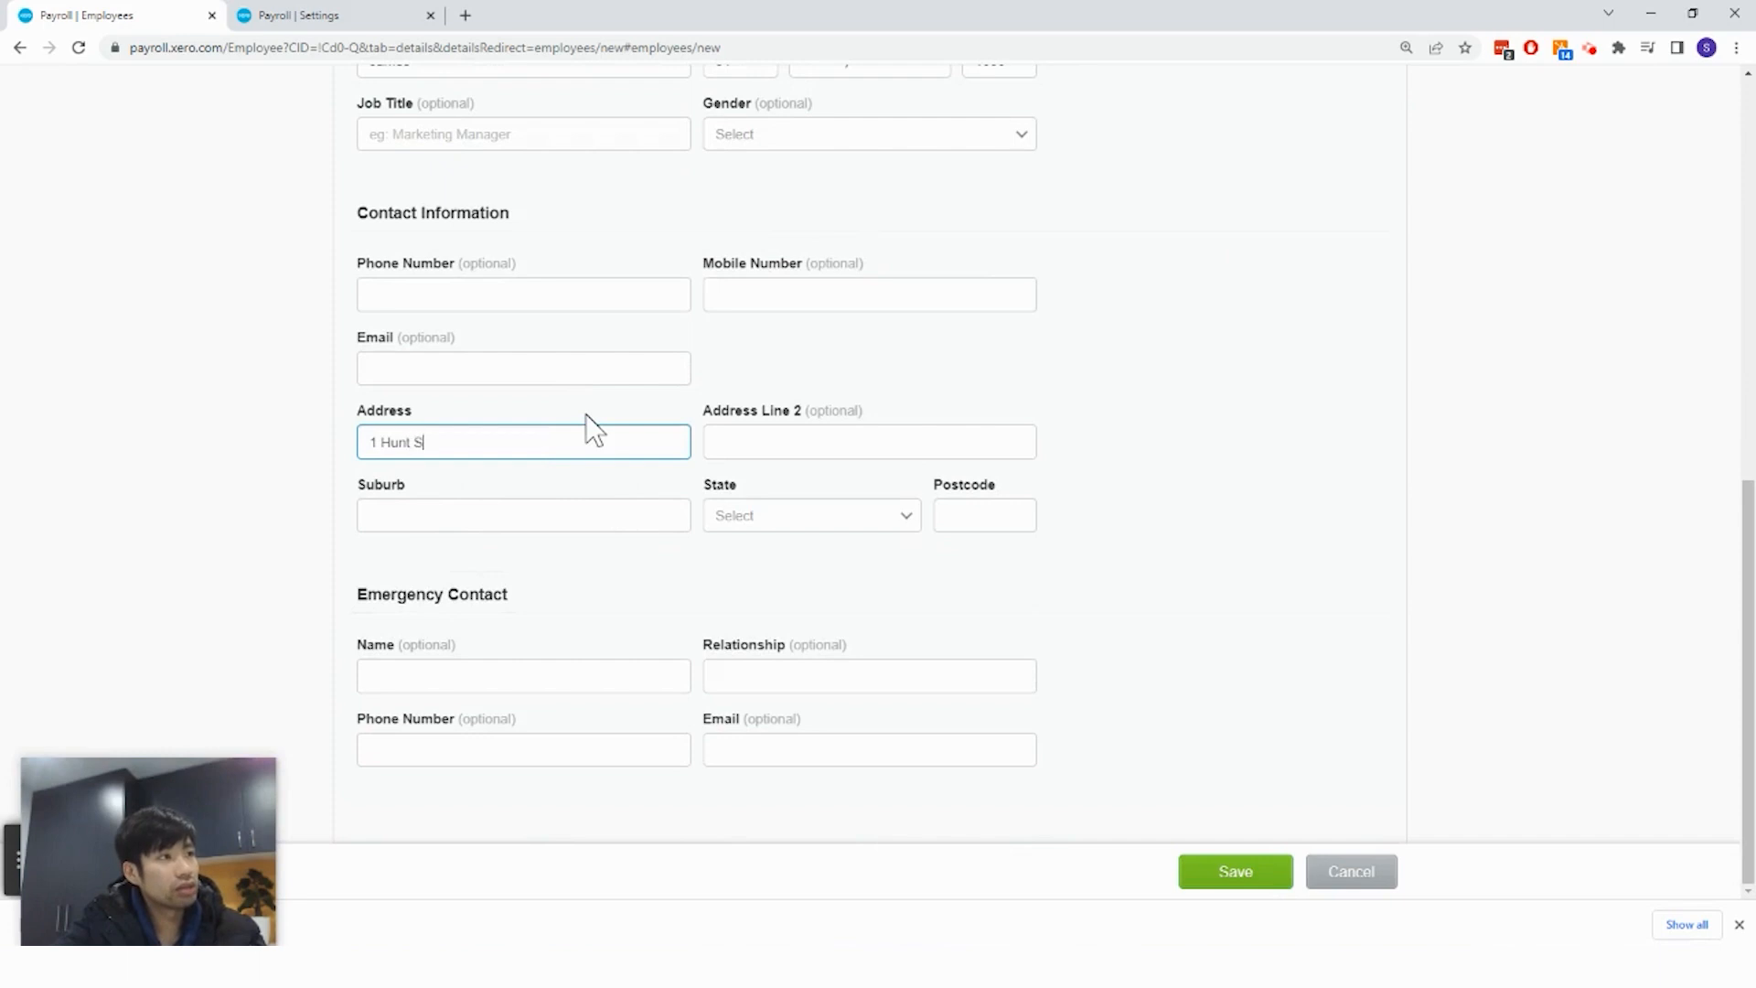
pyautogui.press('Tab')
pyautogui.press('Tab')
pyautogui.write('Parrmatta')
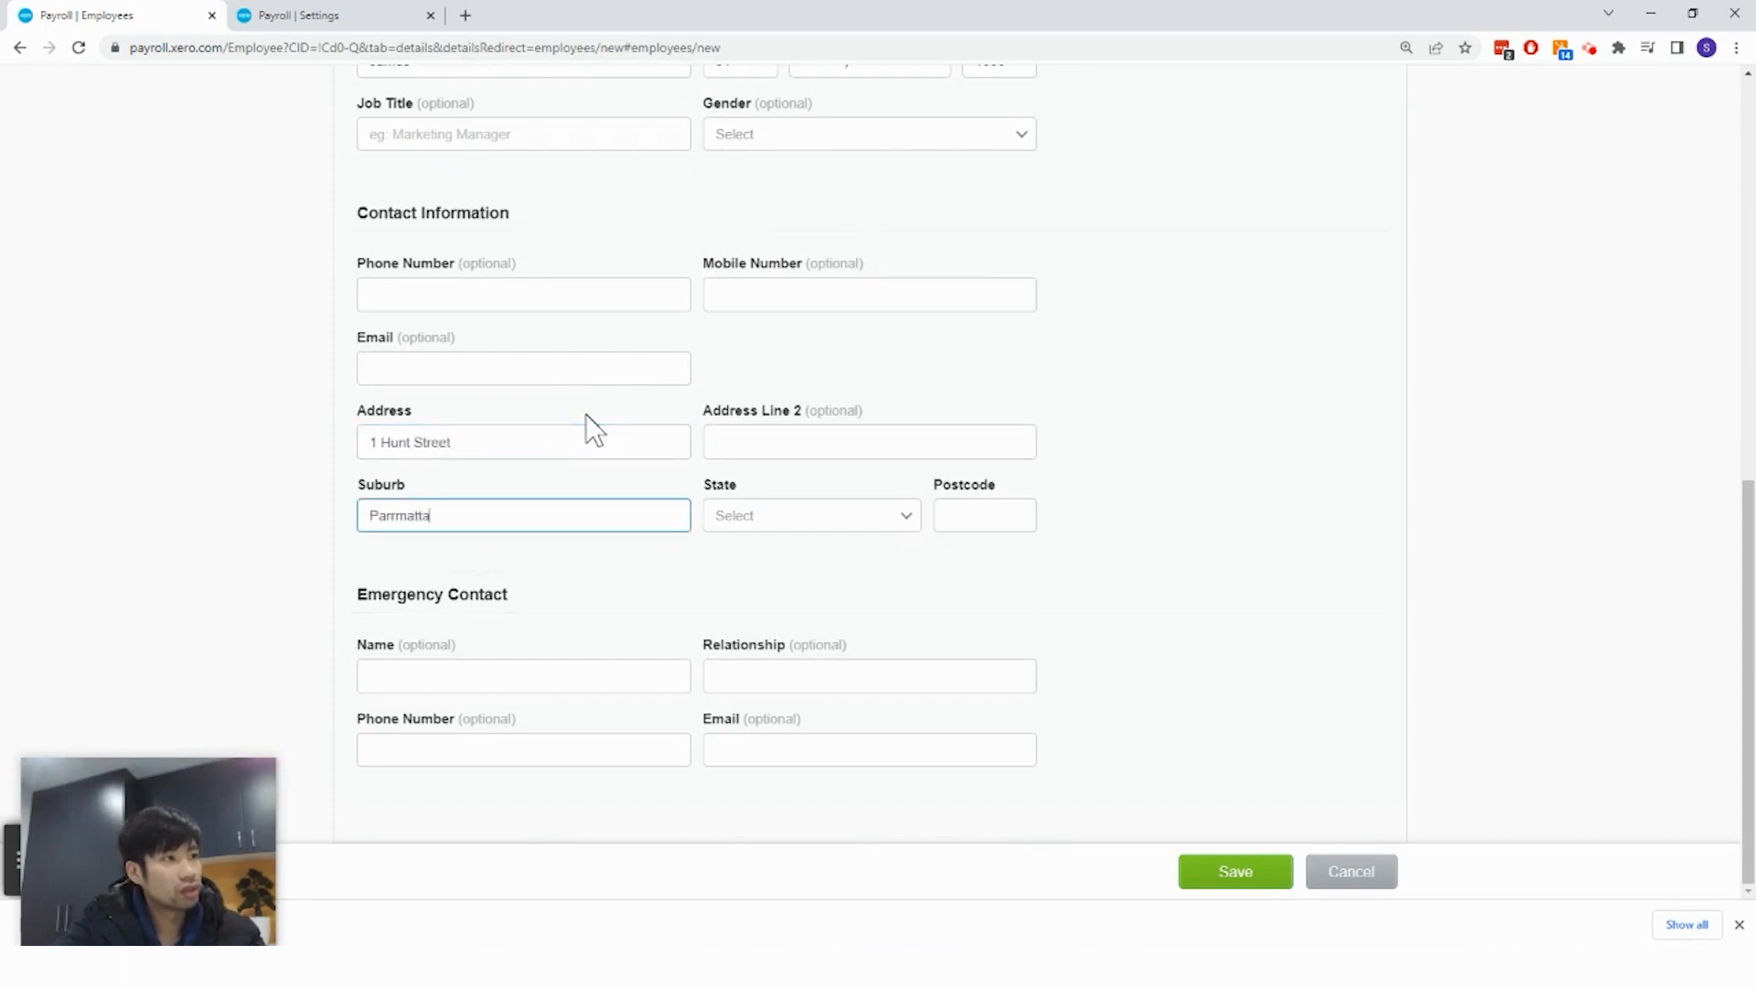
pyautogui.press('Tab')
pyautogui.press('Down')
pyautogui.press('Return')
pyautogui.press('Tab')
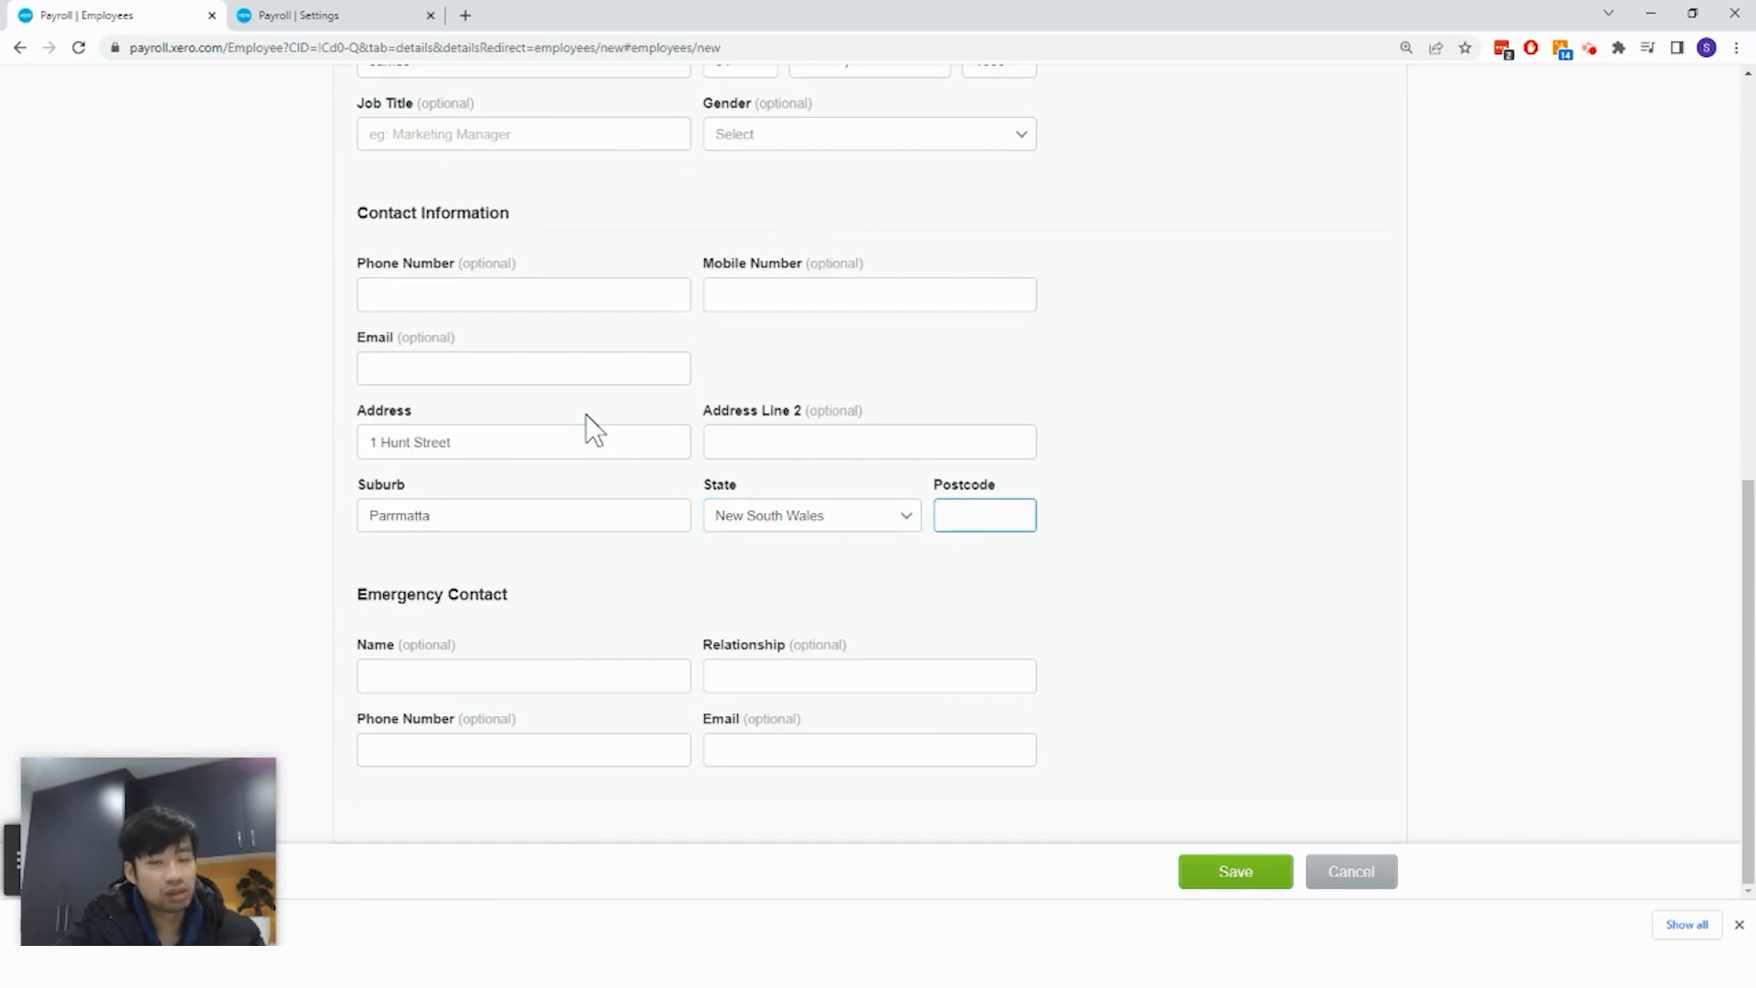
pyautogui.click(1235, 871)
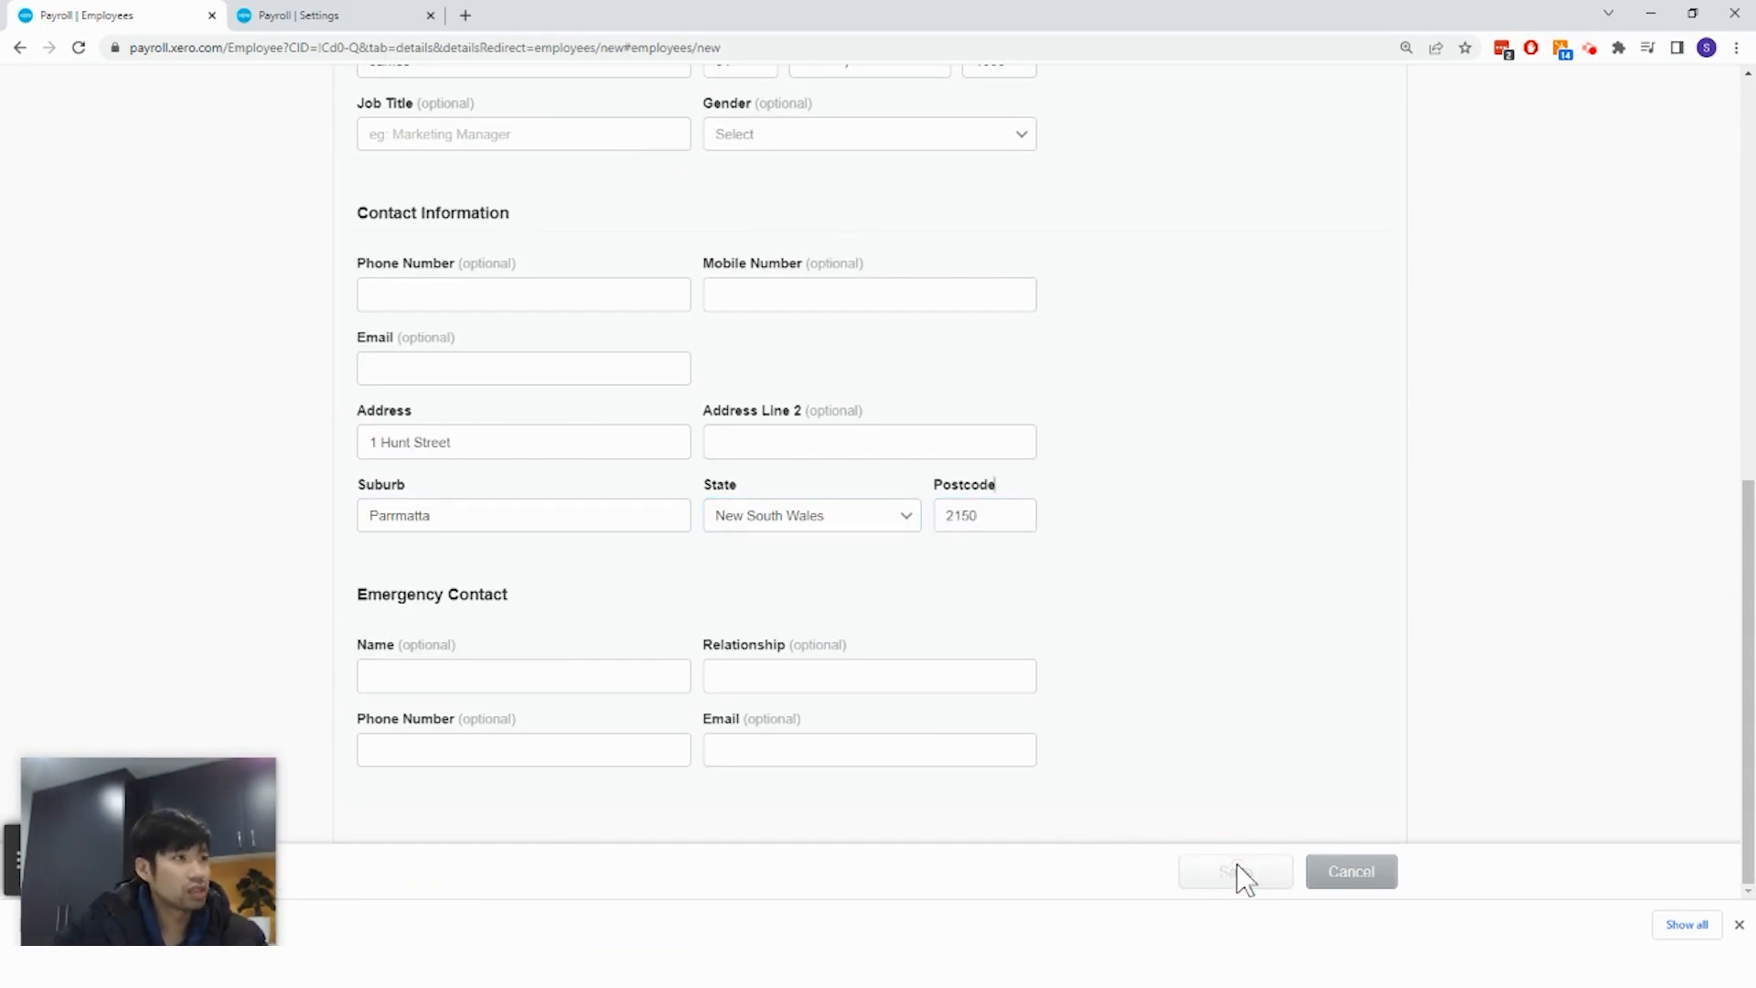
pyautogui.scroll(-3, 992, 580)
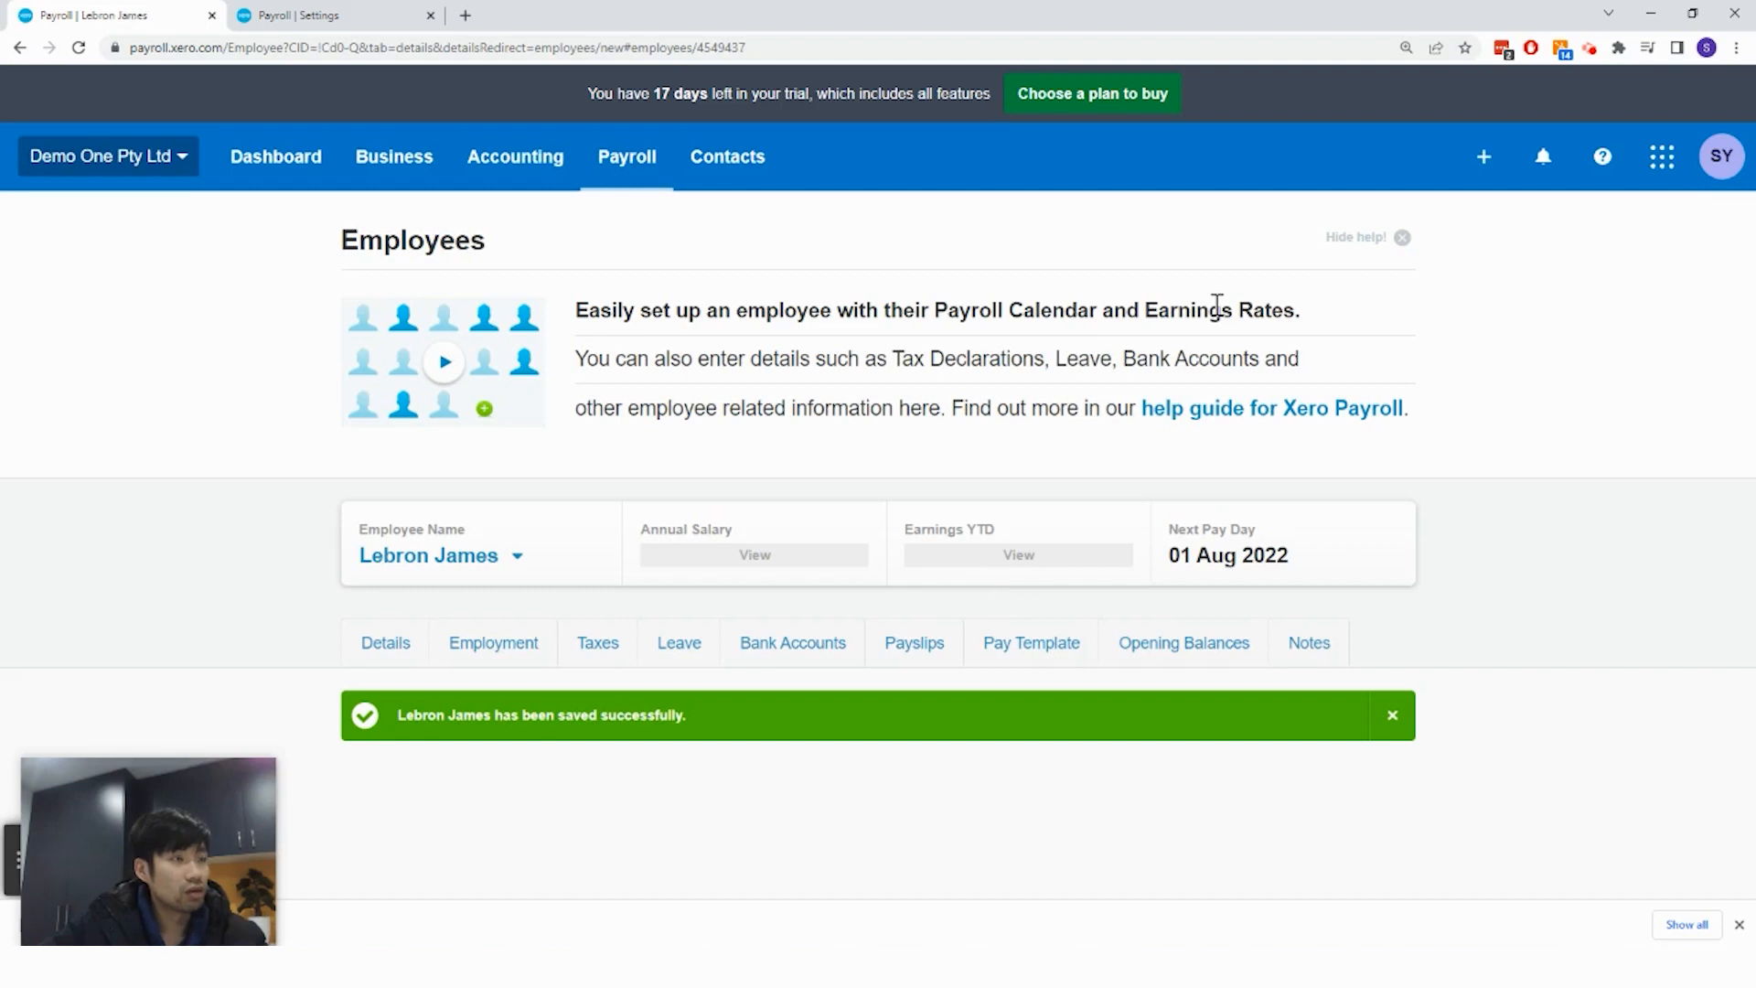
pyautogui.scroll(-9, 1007, 412)
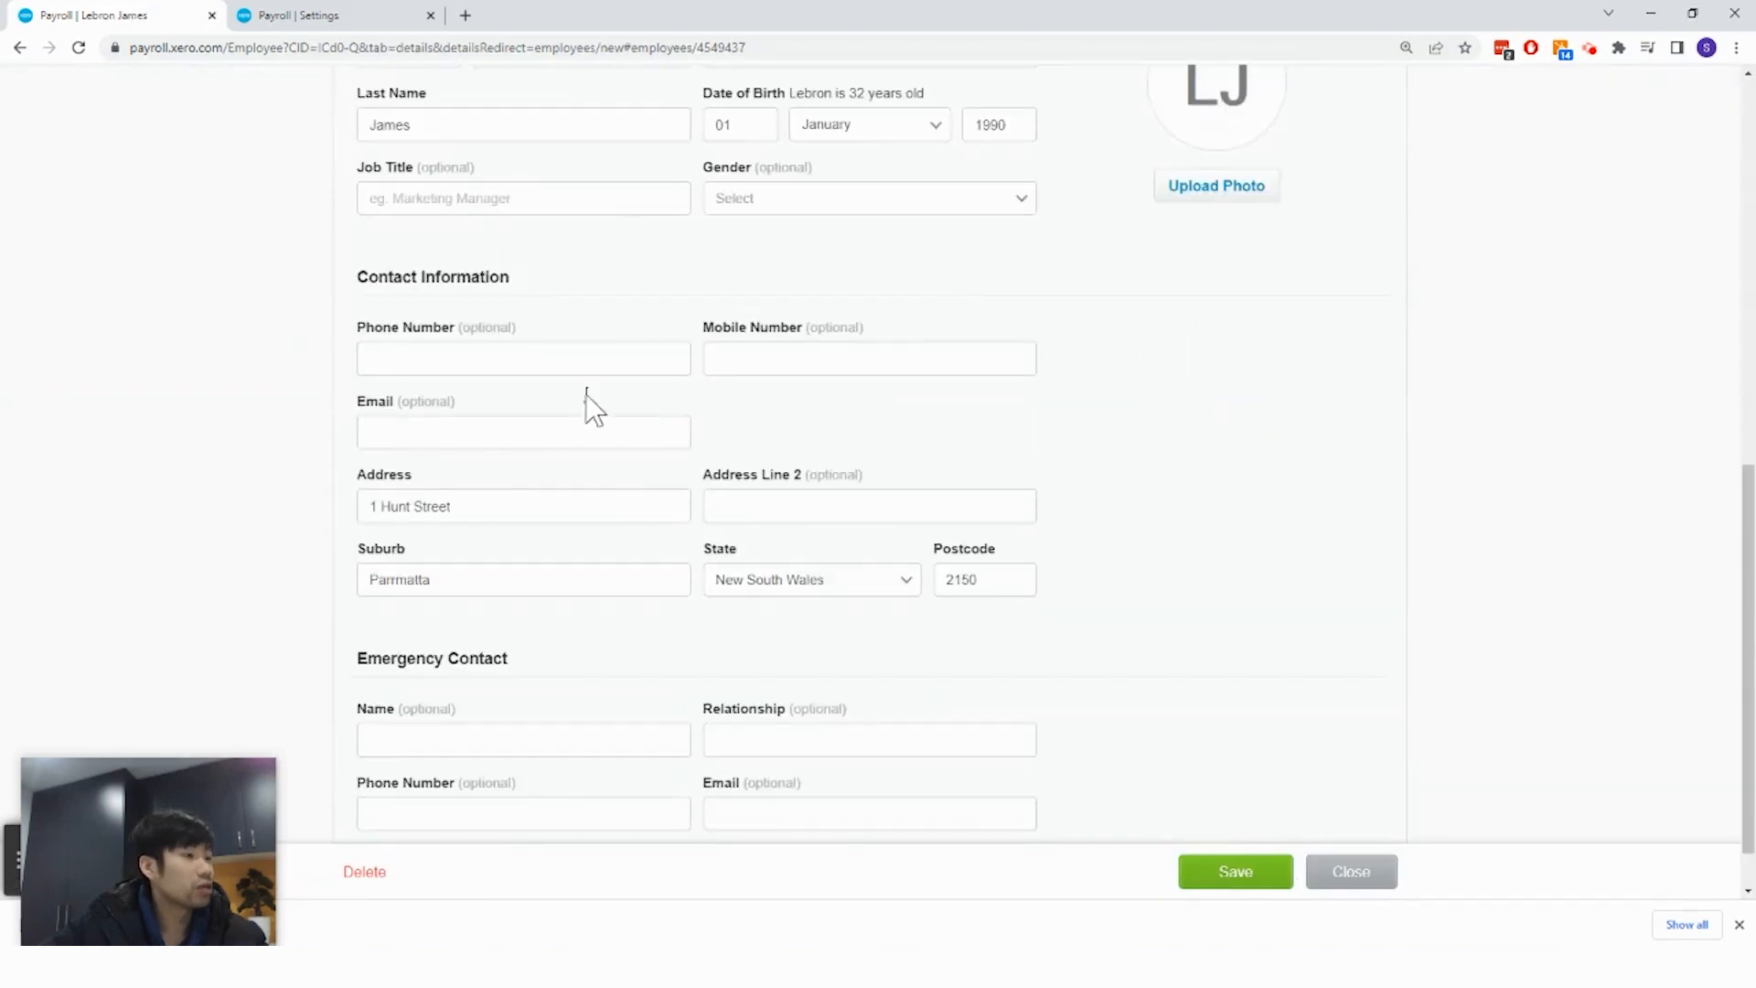
pyautogui.scroll(2, 372, 248)
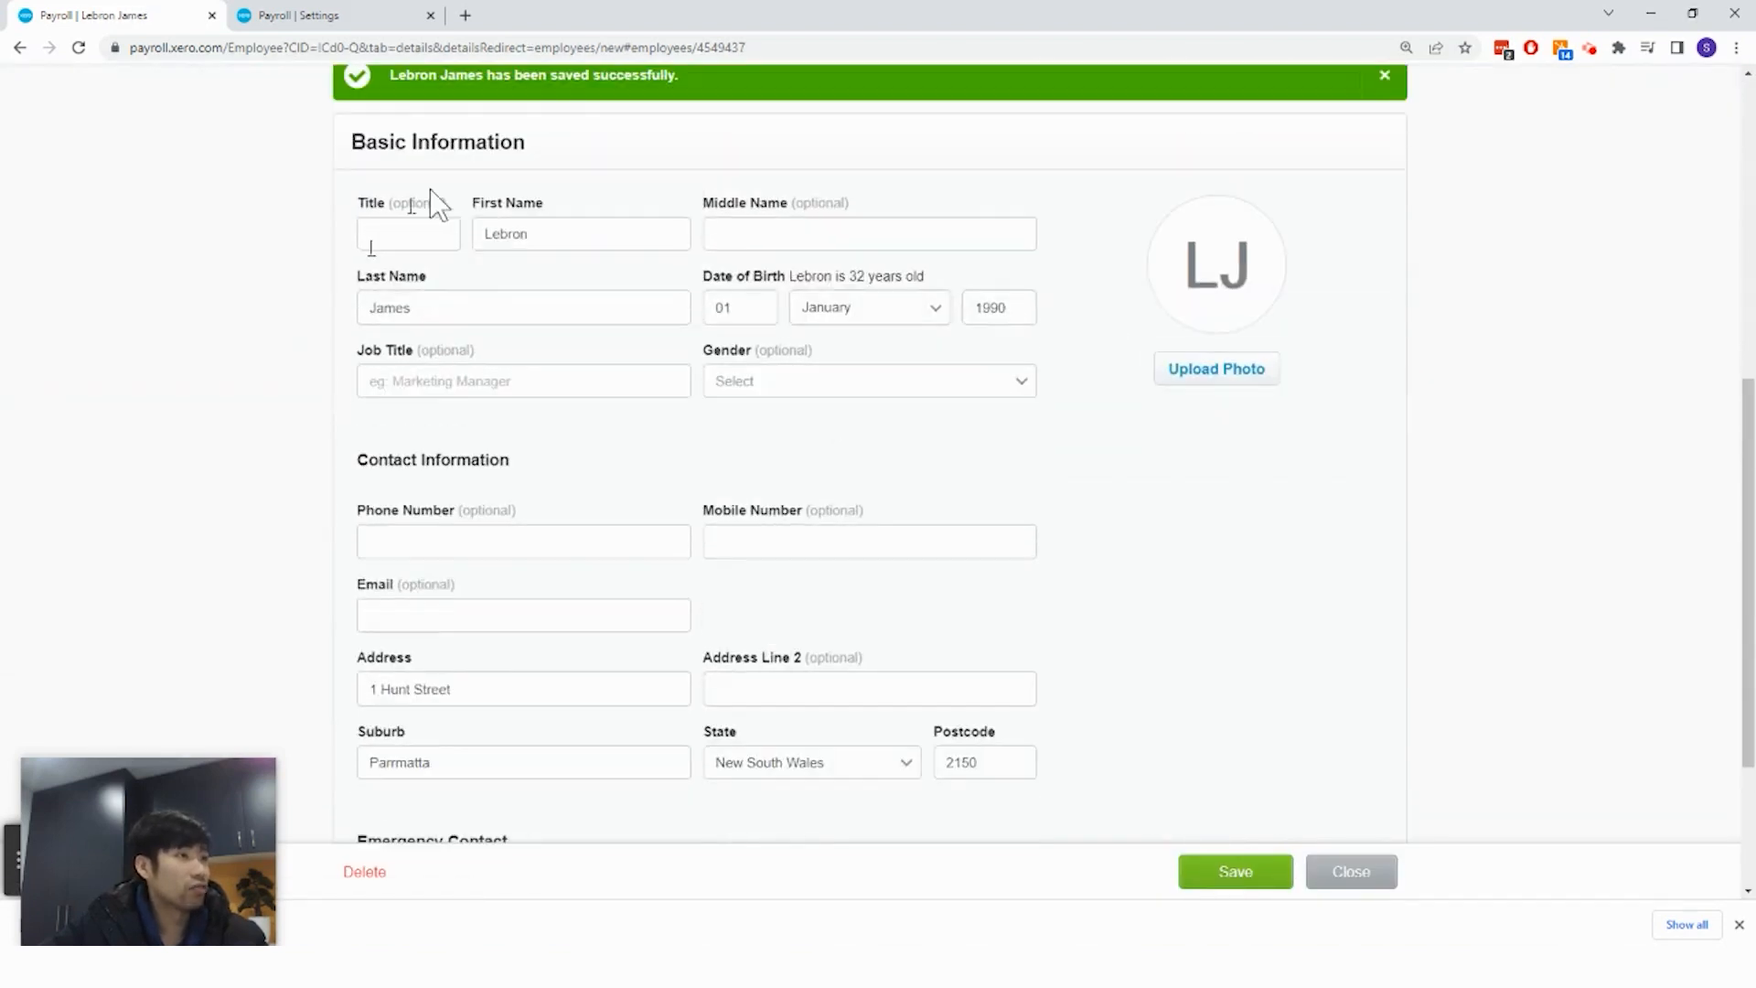
pyautogui.scroll(-3, 752, 670)
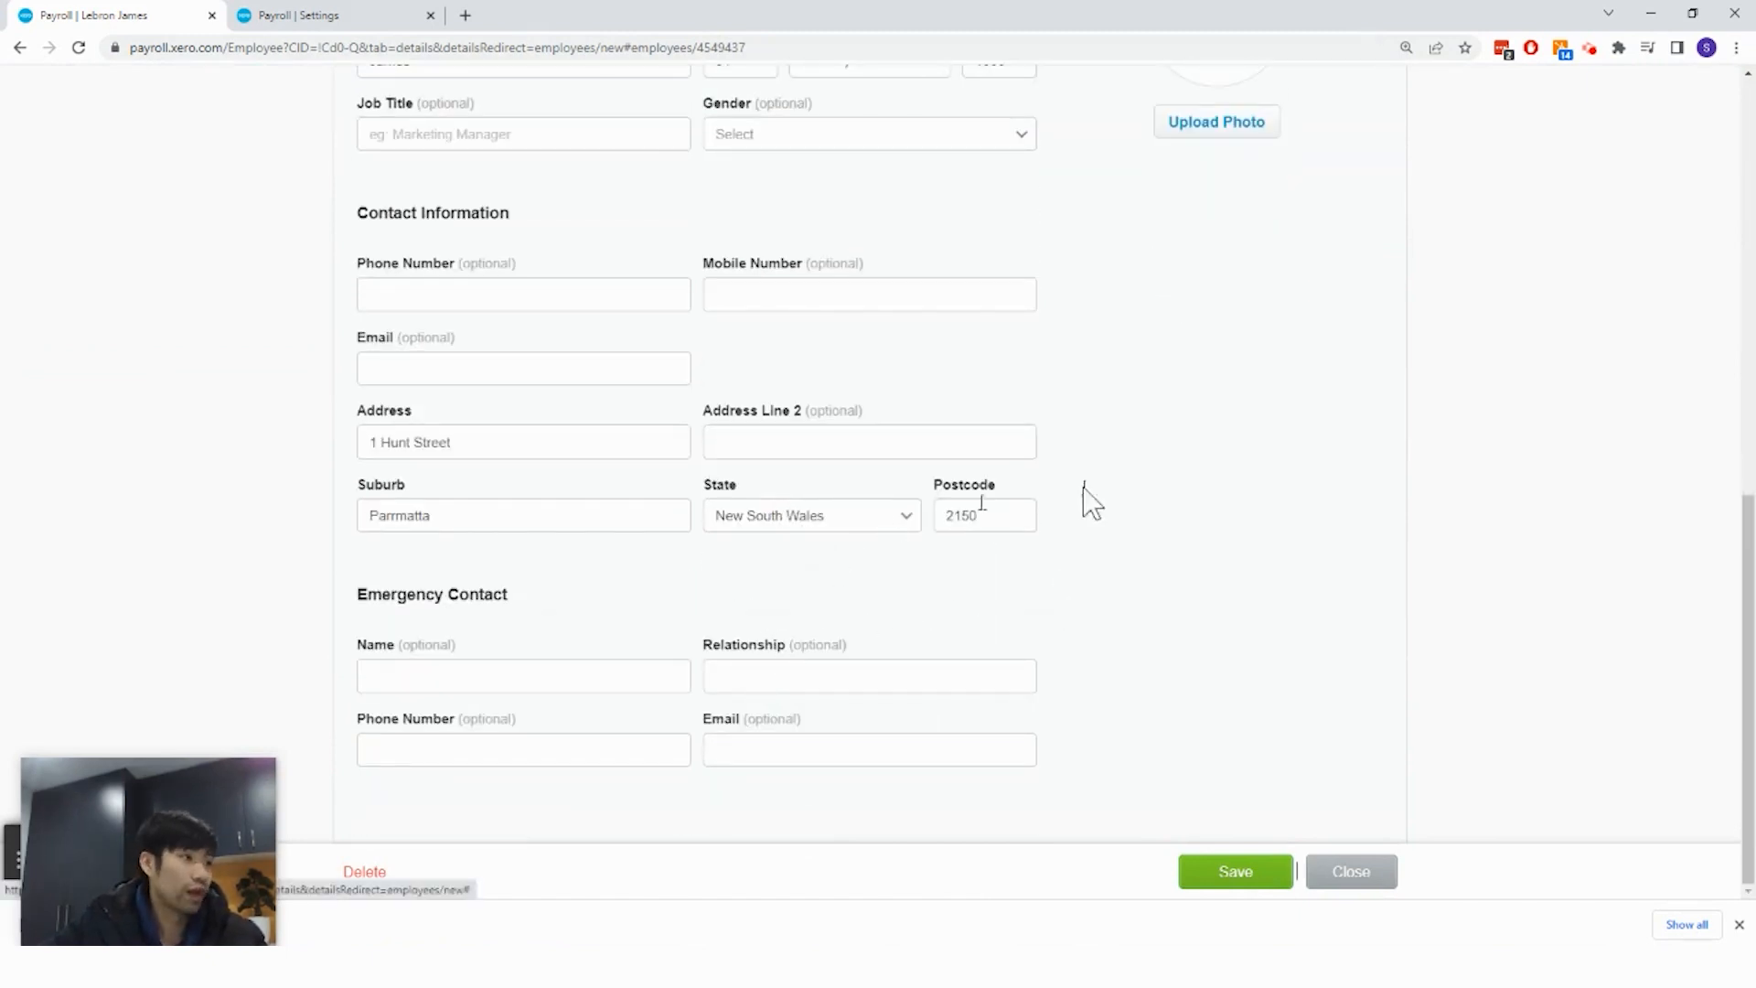
pyautogui.scroll(8, 1116, 366)
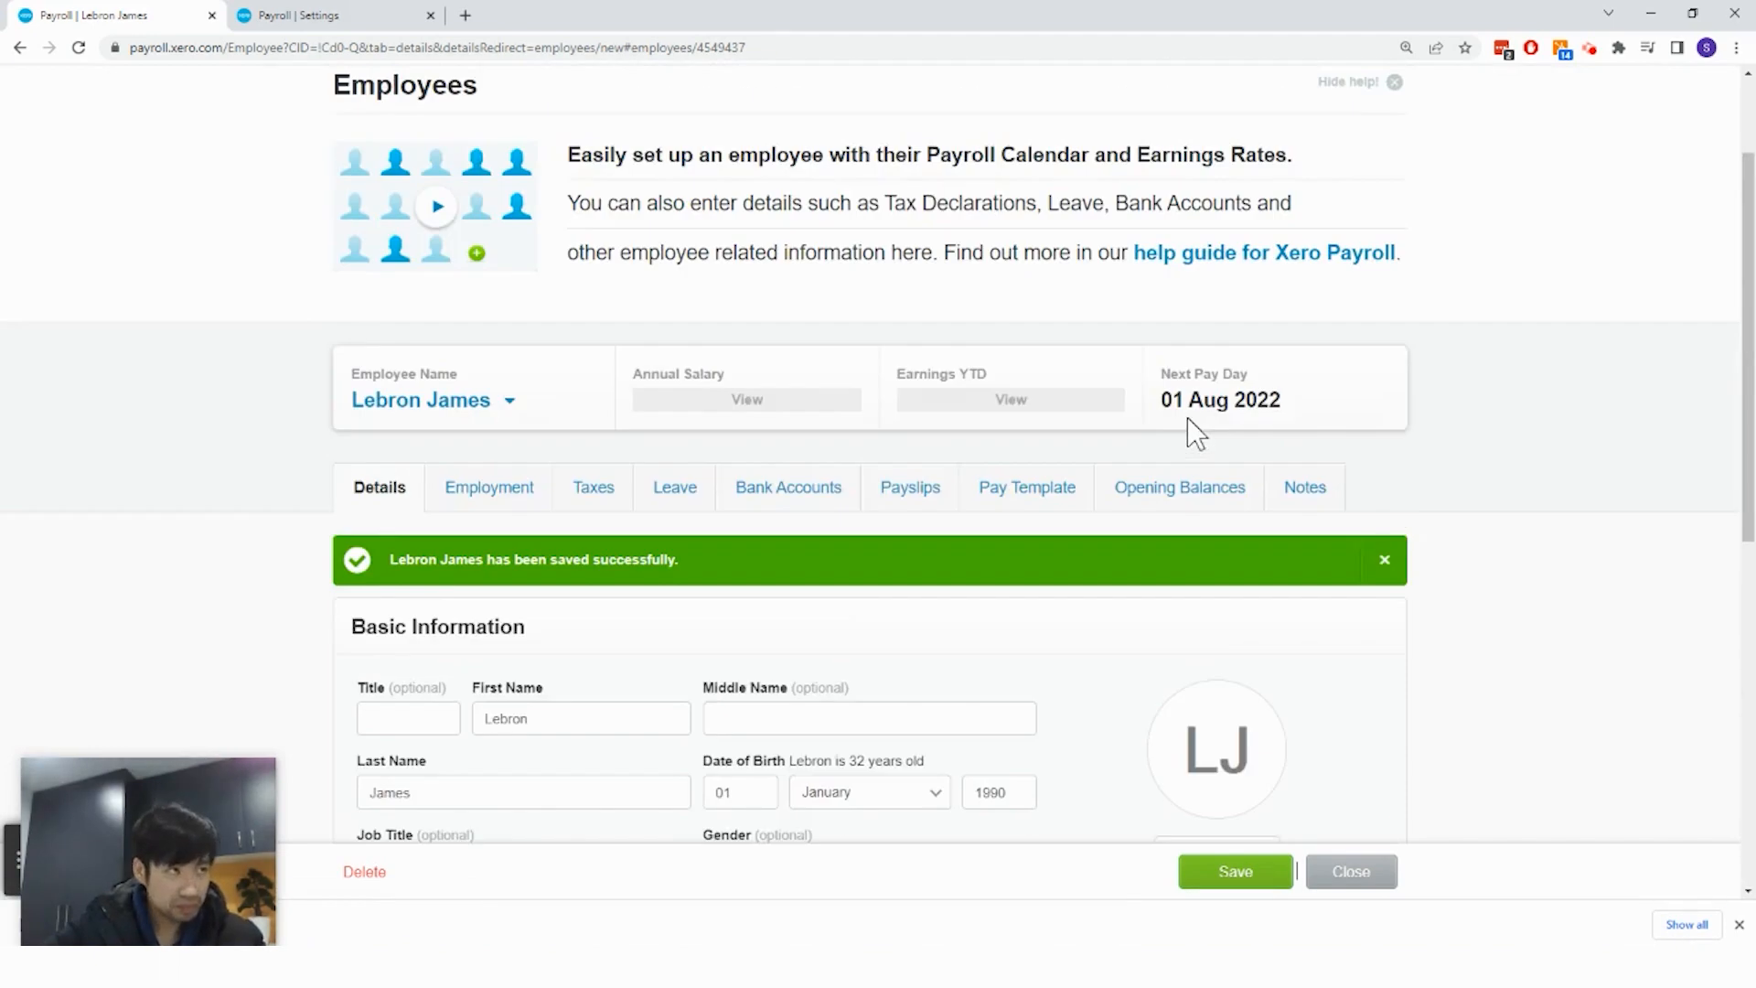
pyautogui.scroll(-2, 1189, 423)
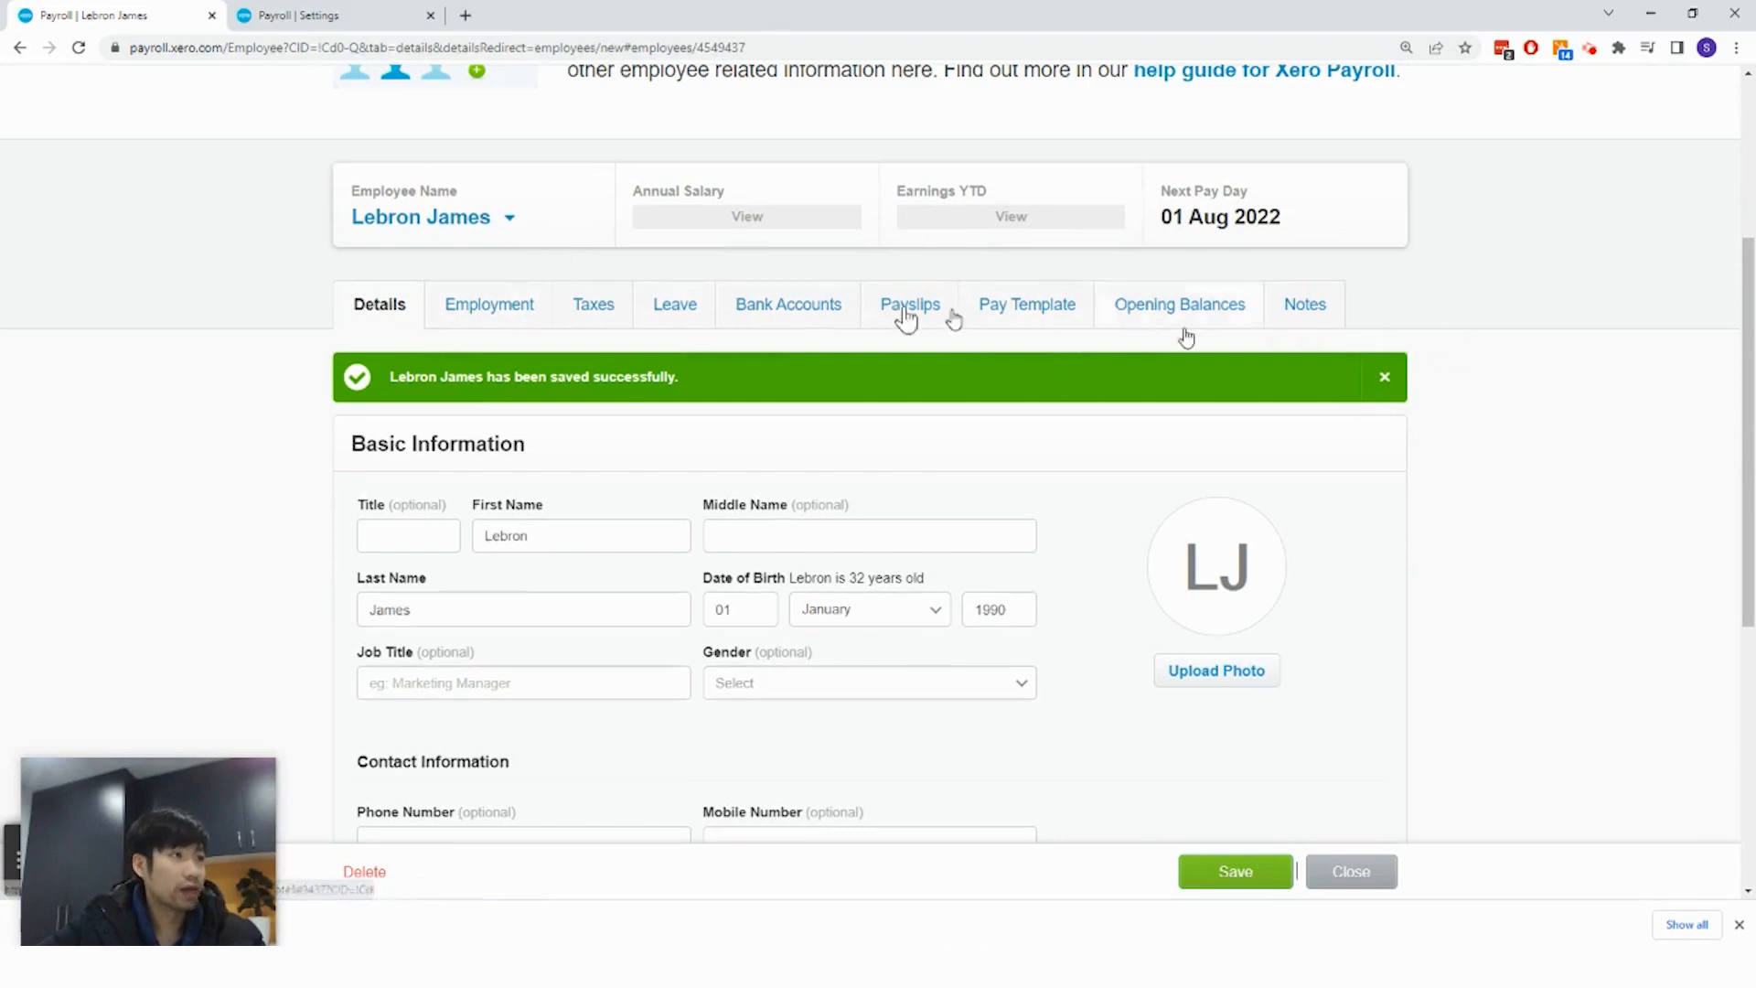
# Set the employment start date to 01 Aug 2022 and leave the award classification blank
pyautogui.click(491, 311)
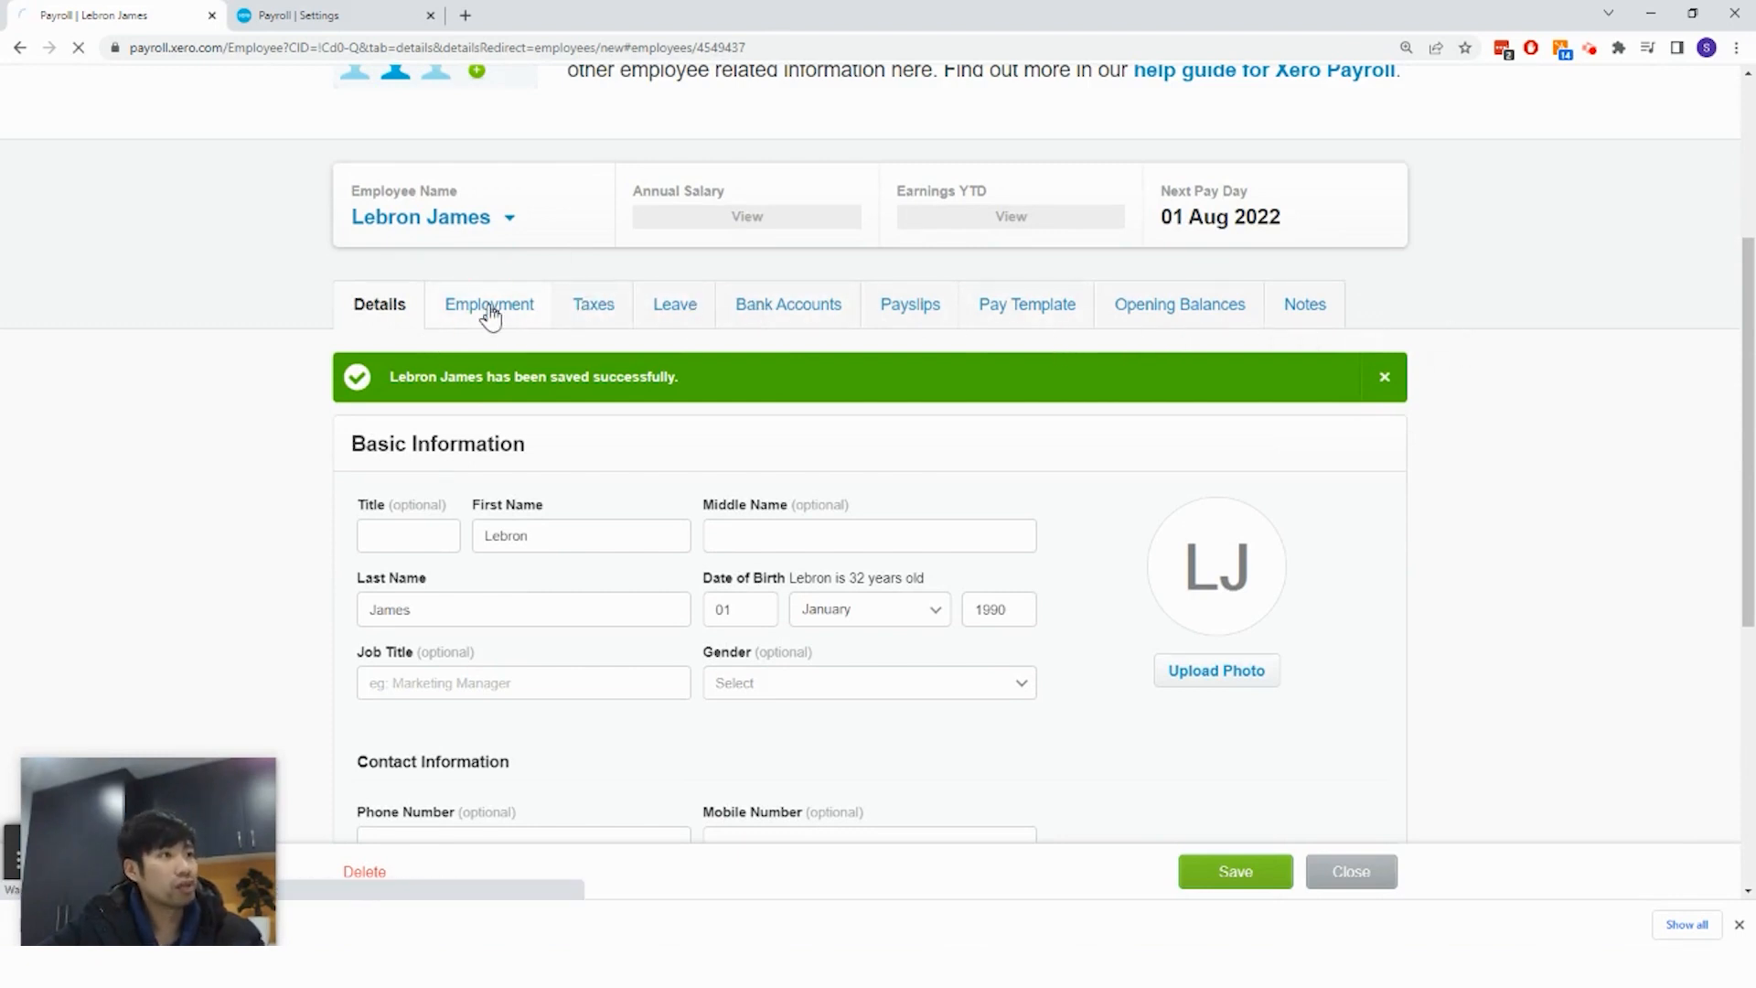
pyautogui.click(465, 562)
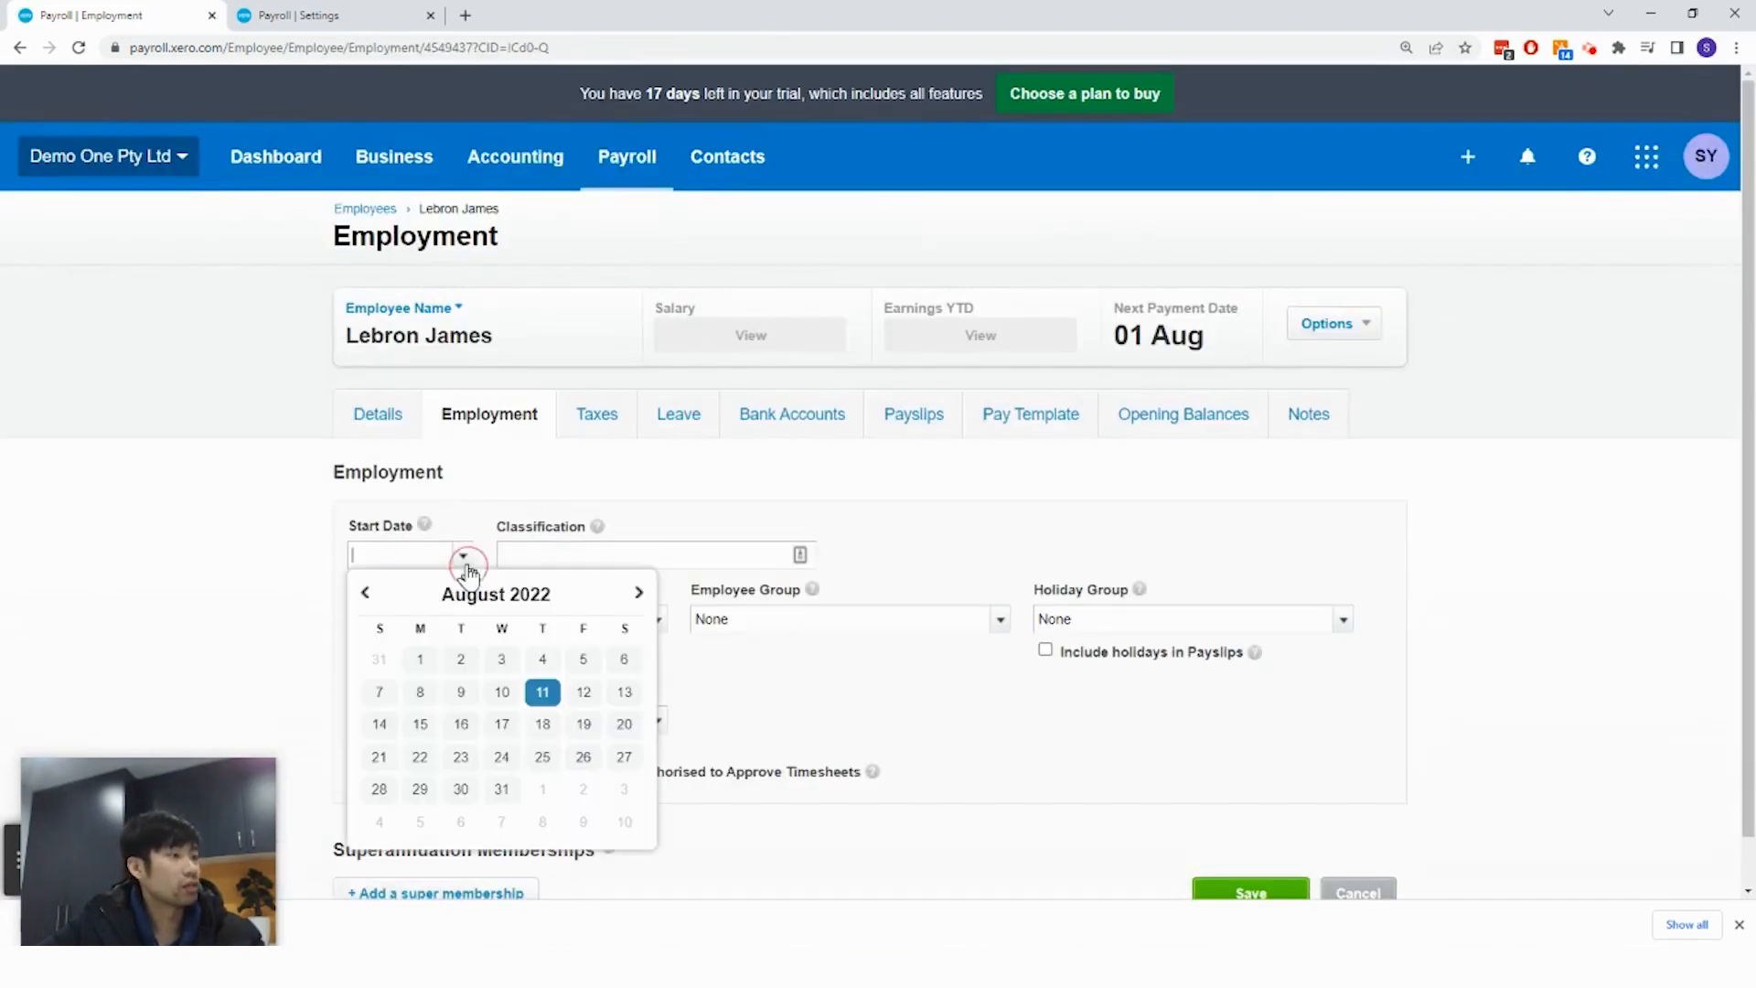
pyautogui.click(416, 658)
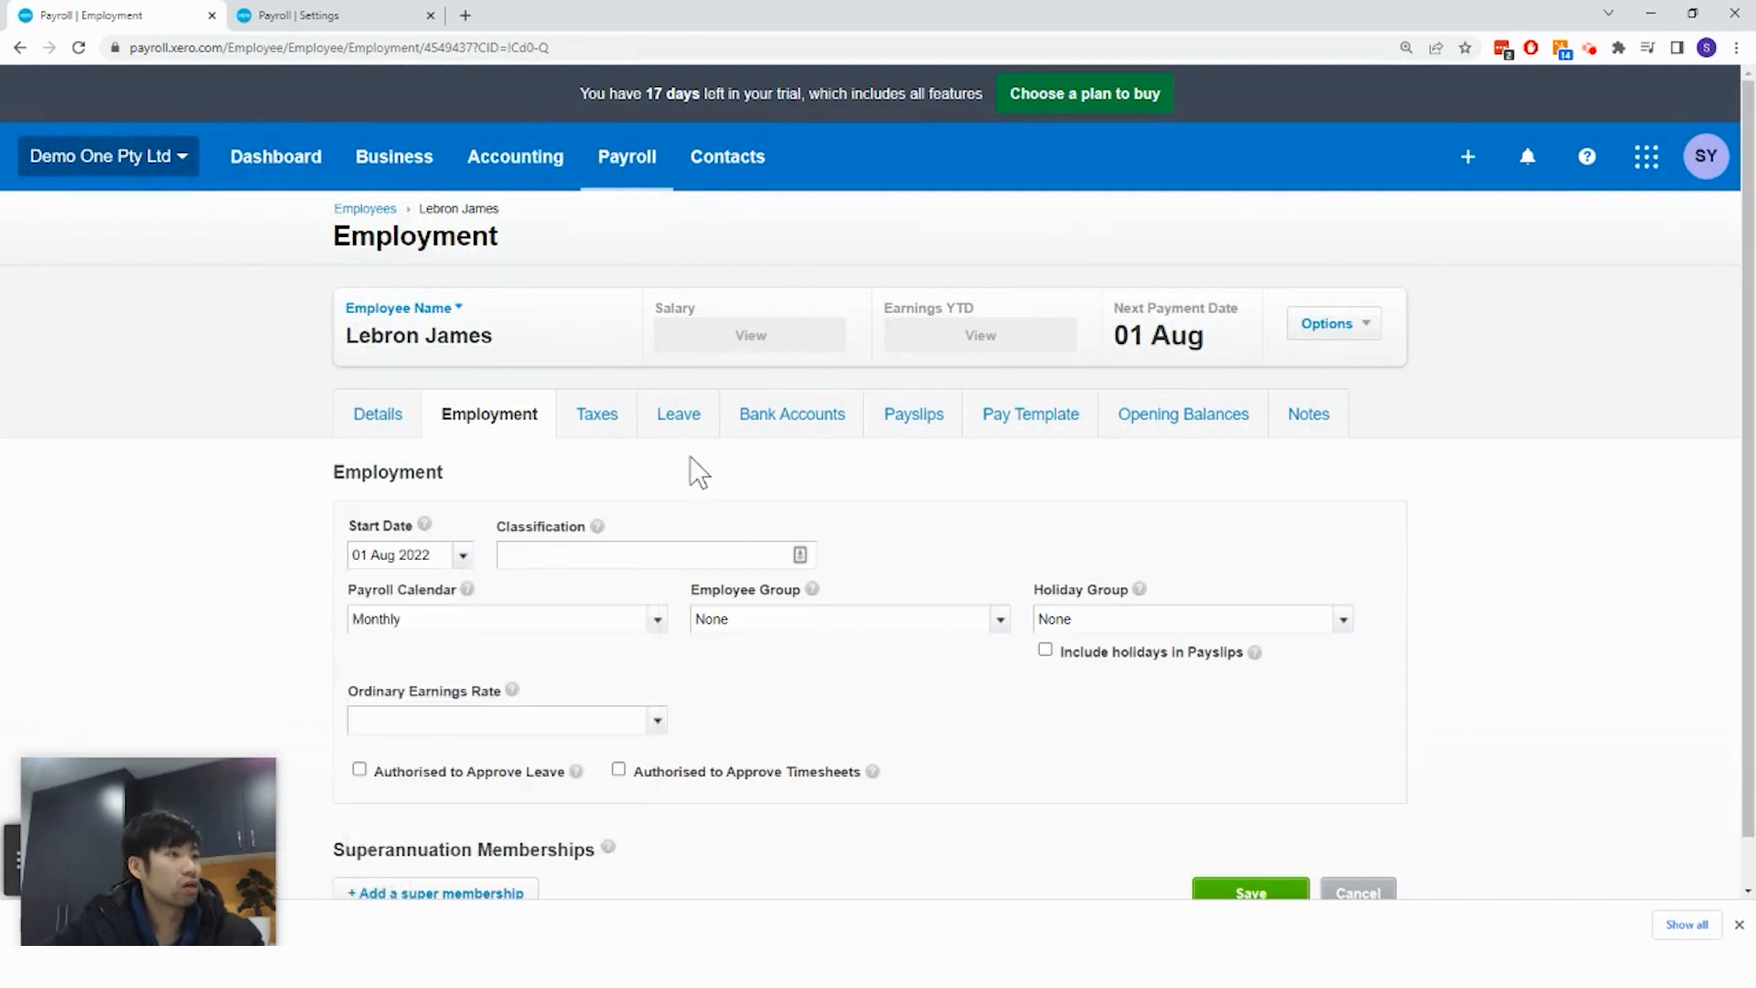
pyautogui.scroll(-1, 574, 384)
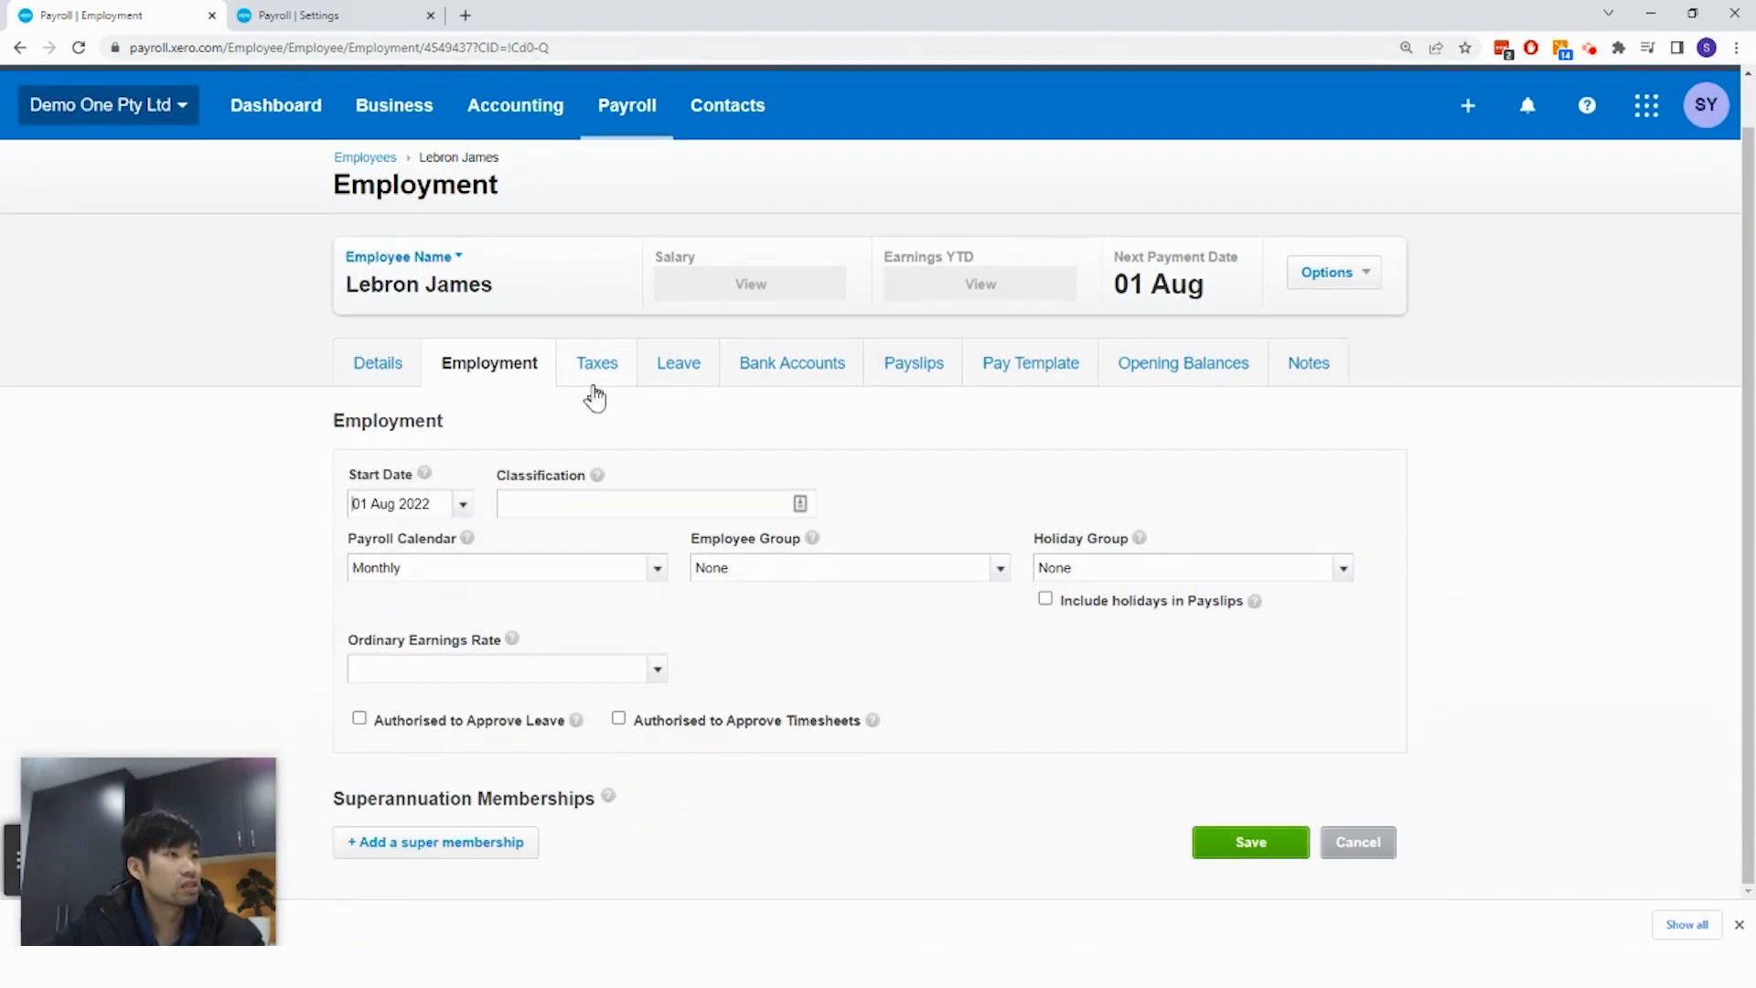
pyautogui.click(625, 513)
pyautogui.click(734, 547)
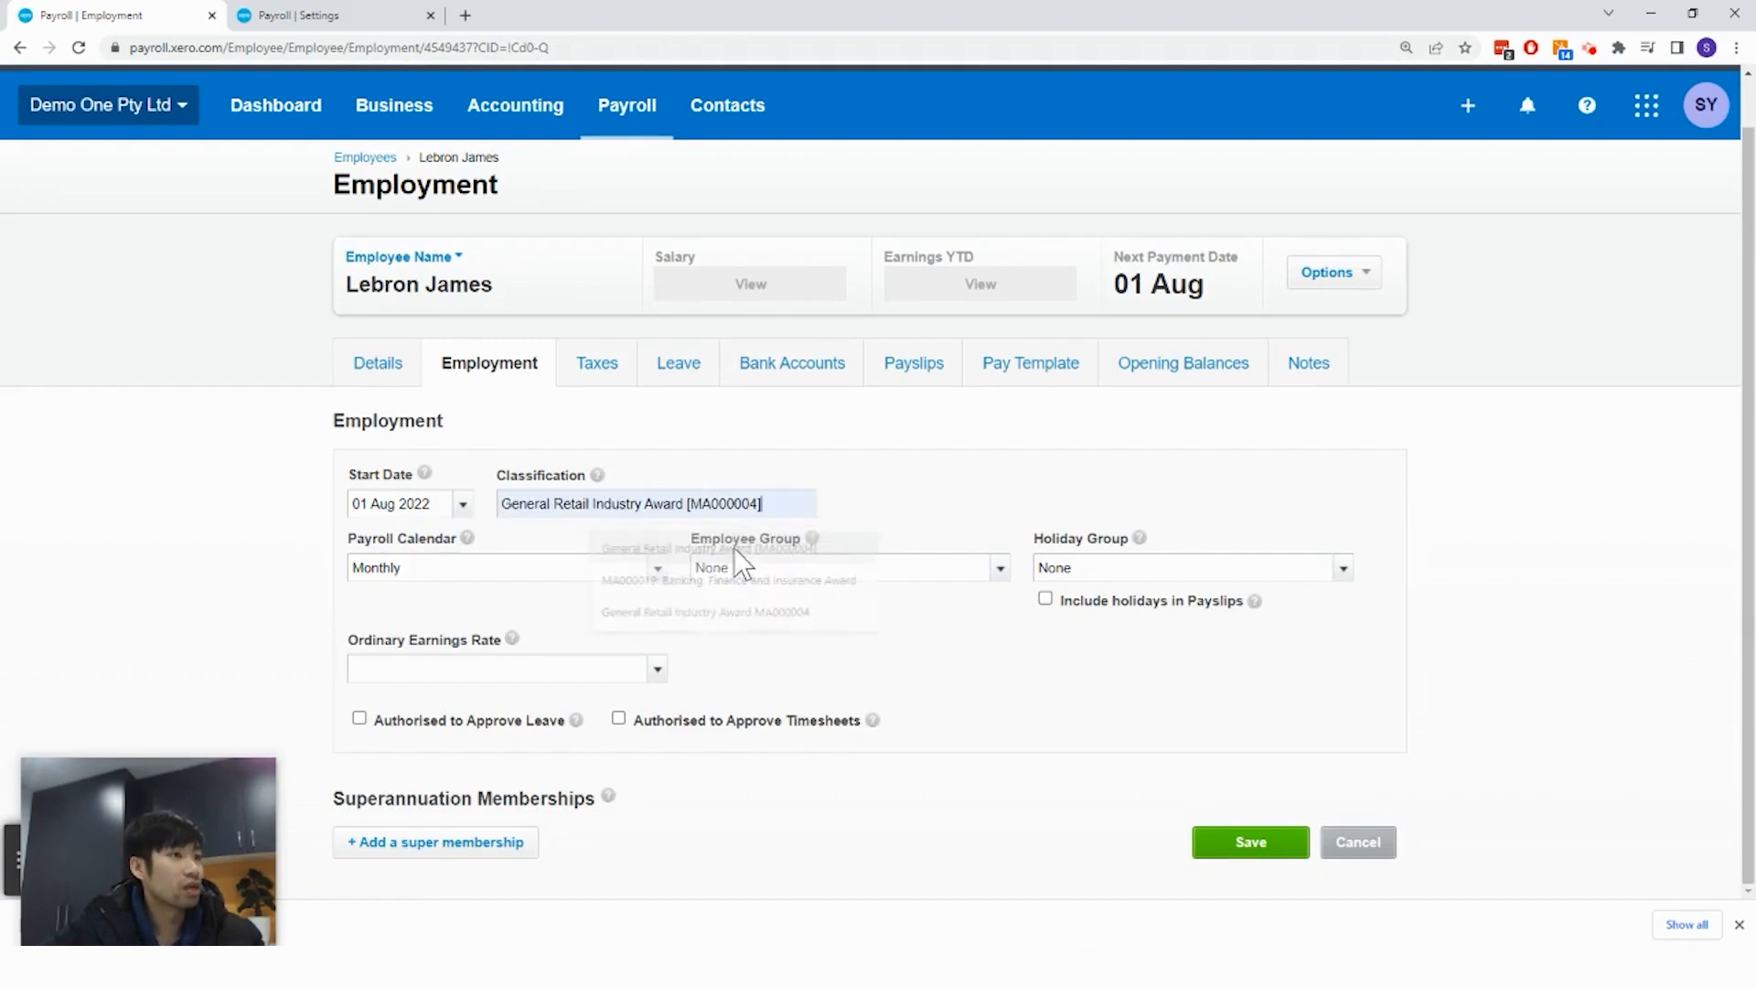
pyautogui.tripleClick(553, 510)
pyautogui.press('BackSpace')
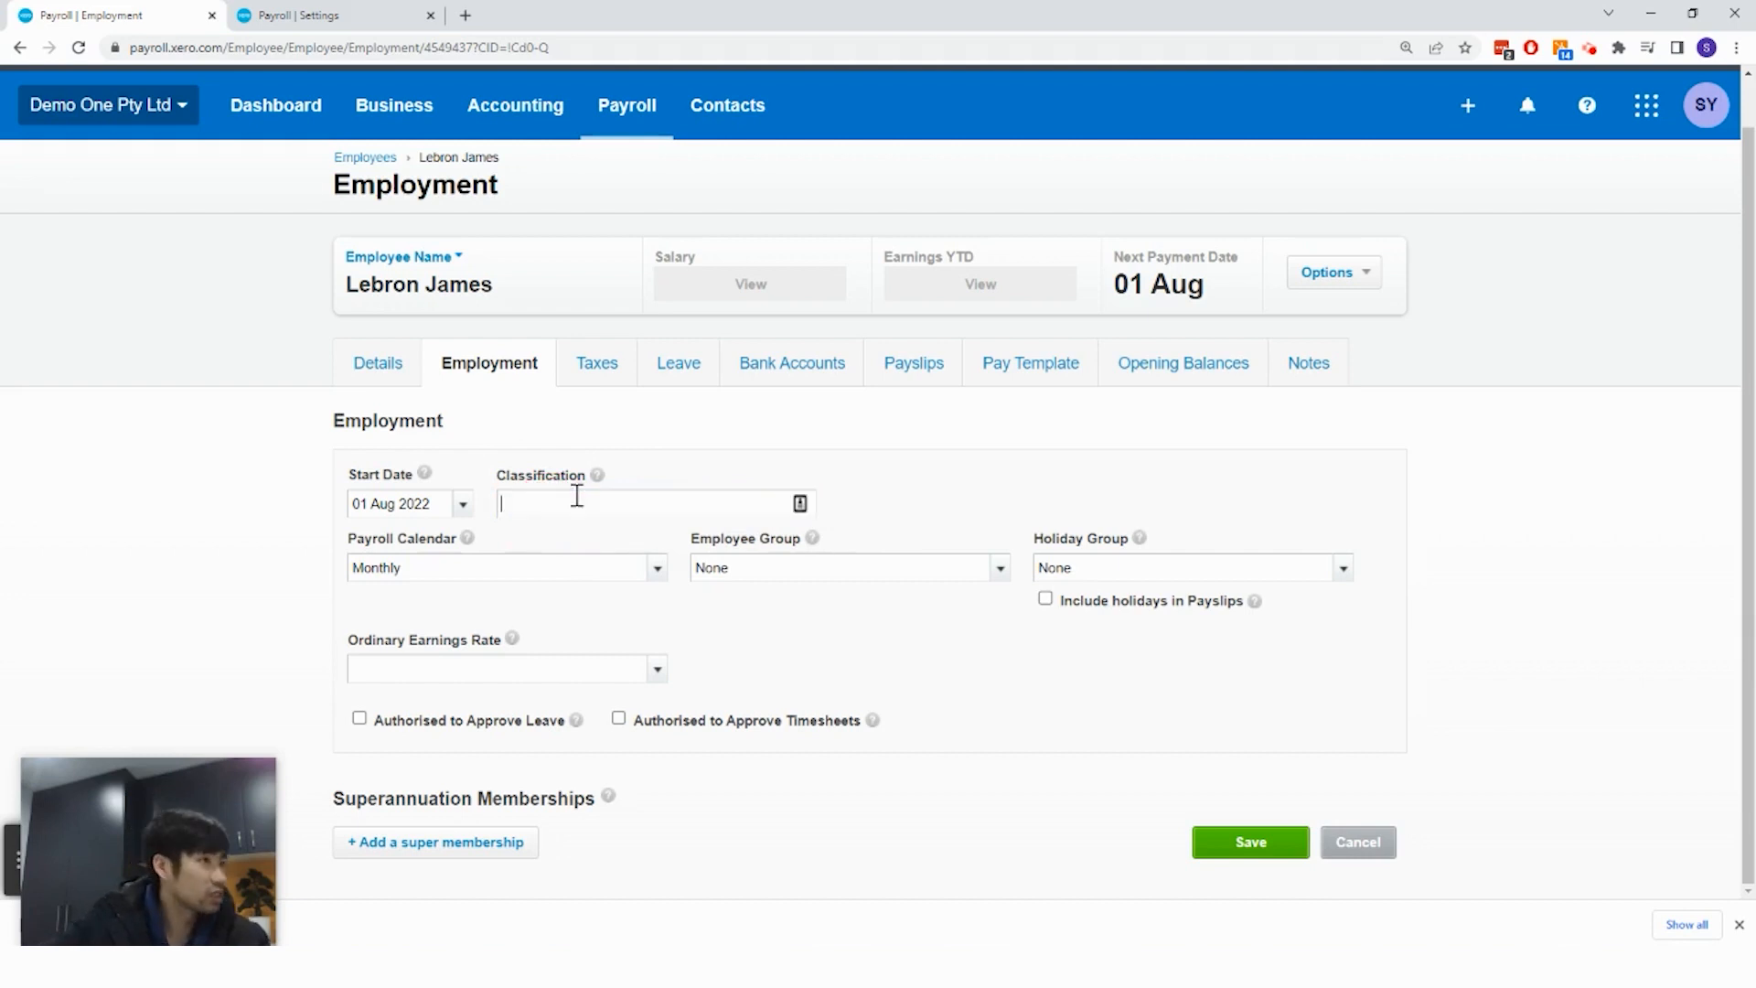
# Choose Monthly (2) calendar, New South Wales holidays in payslips, and Ordinary Hours earnings rate
pyautogui.click(658, 569)
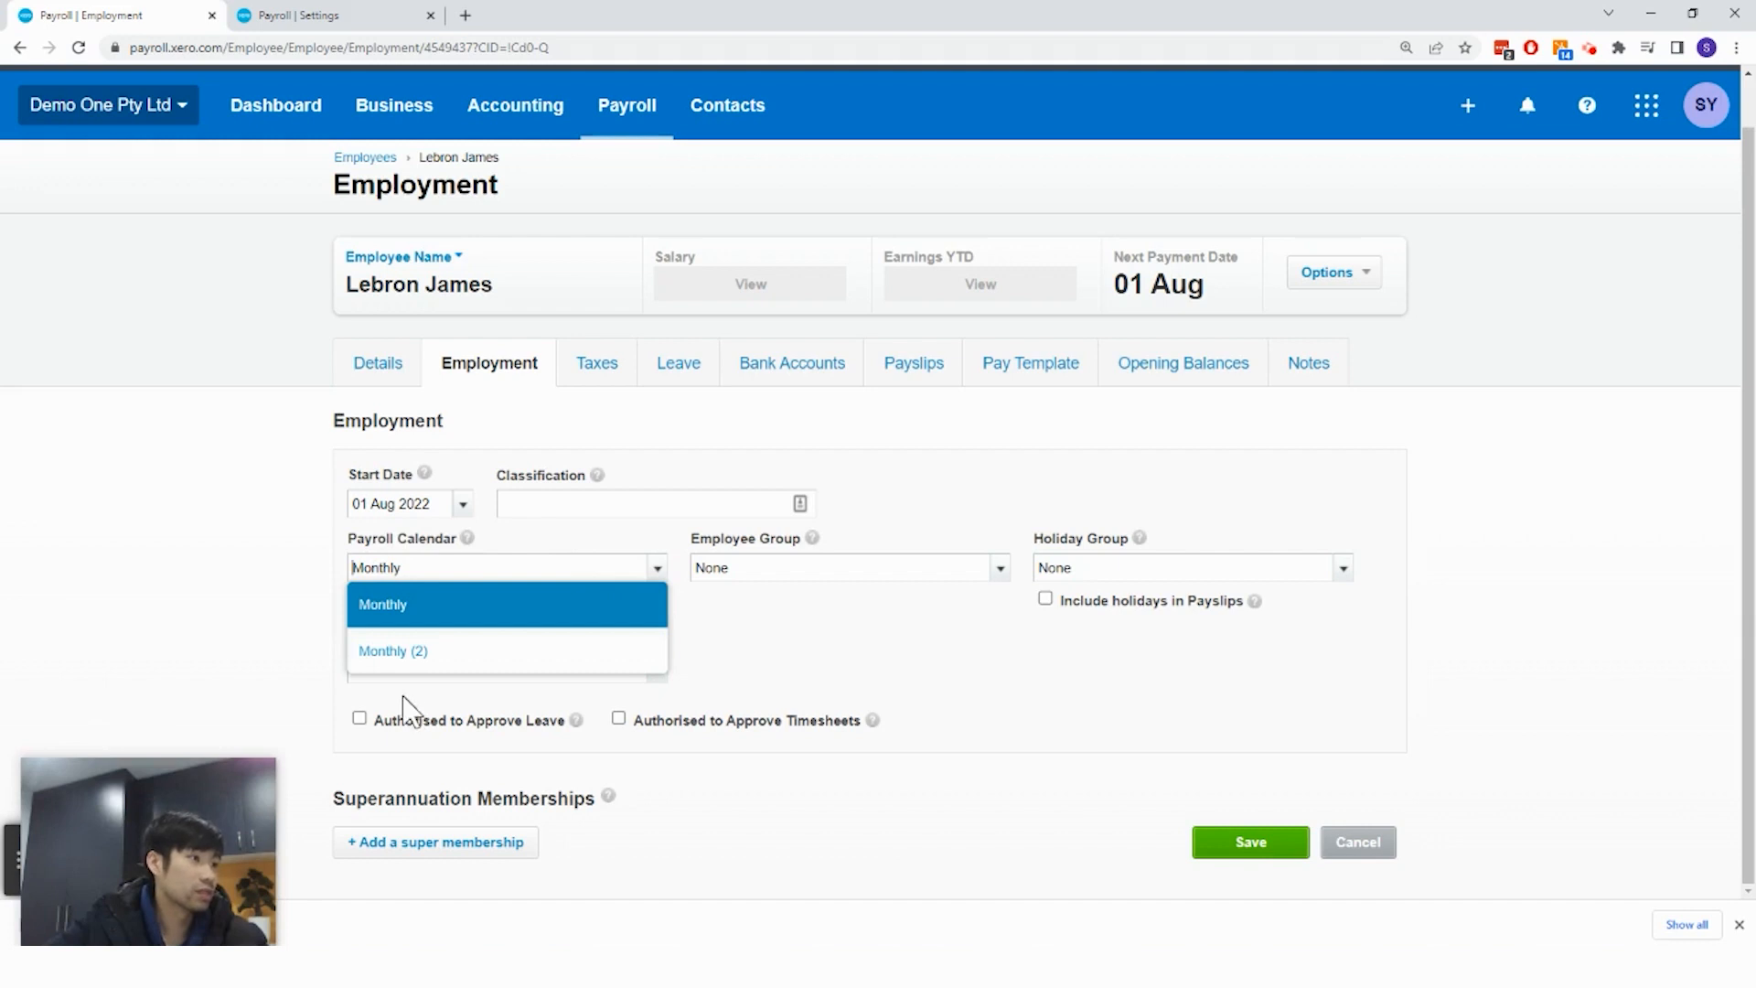
pyautogui.click(430, 651)
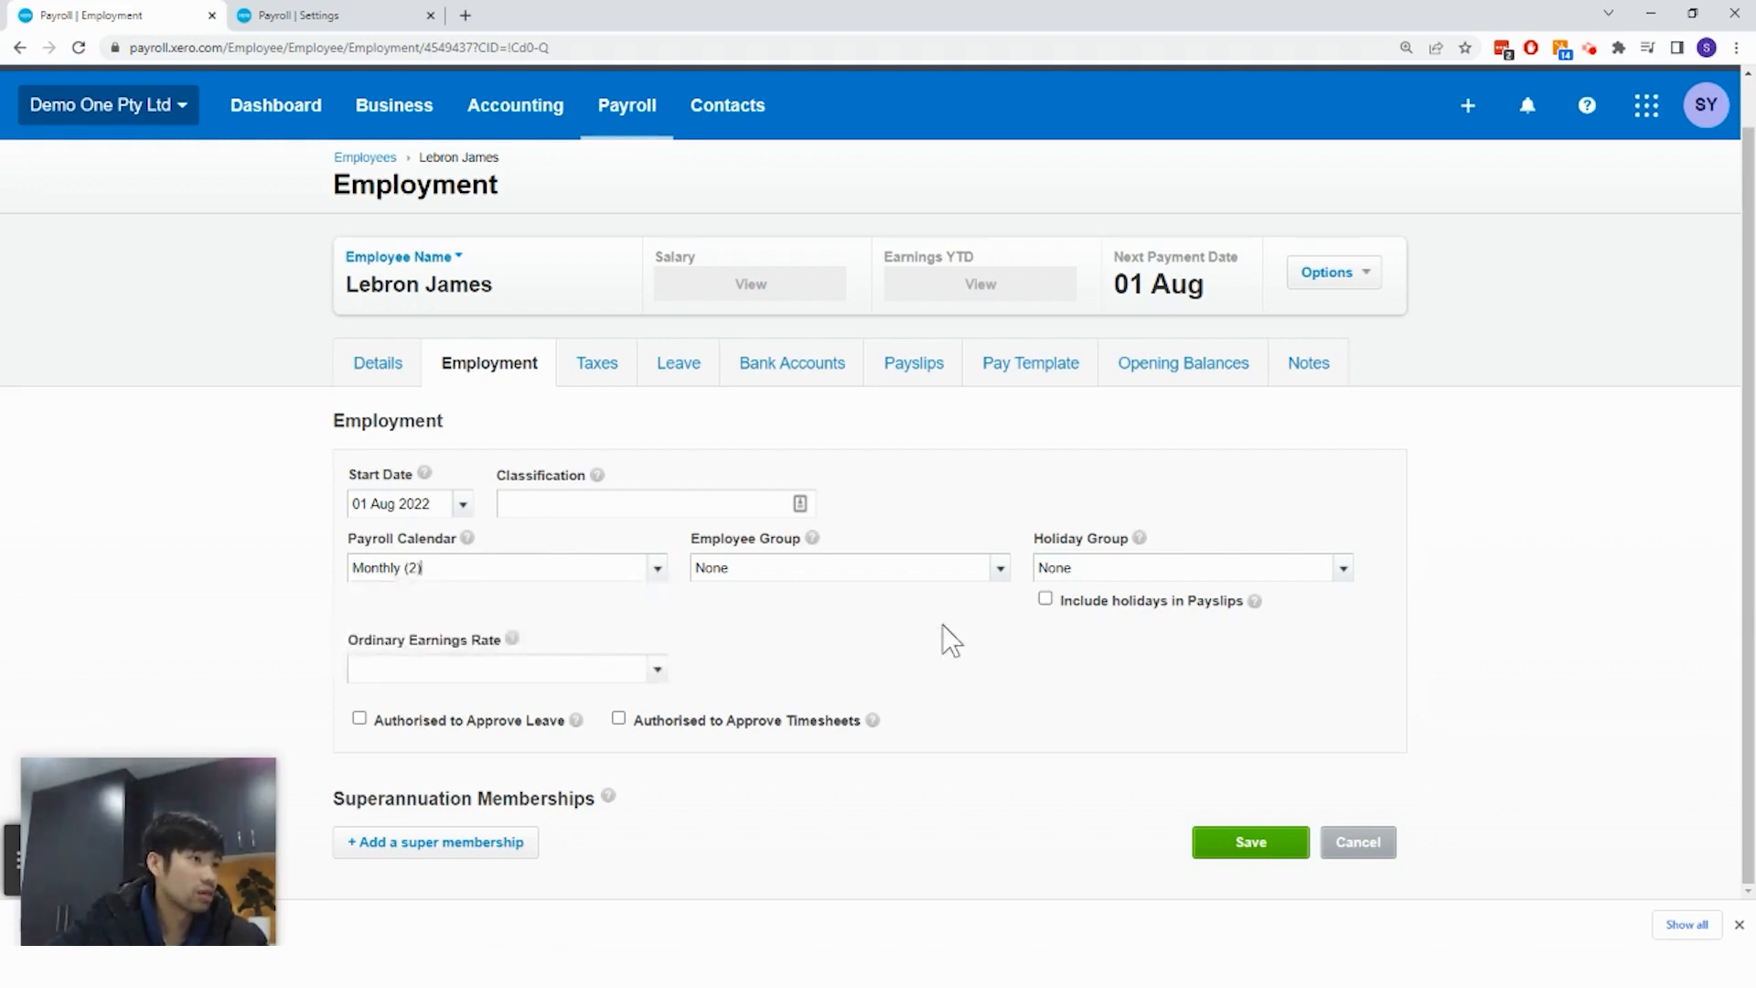
pyautogui.click(1340, 569)
pyautogui.click(1258, 303)
pyautogui.click(1441, 506)
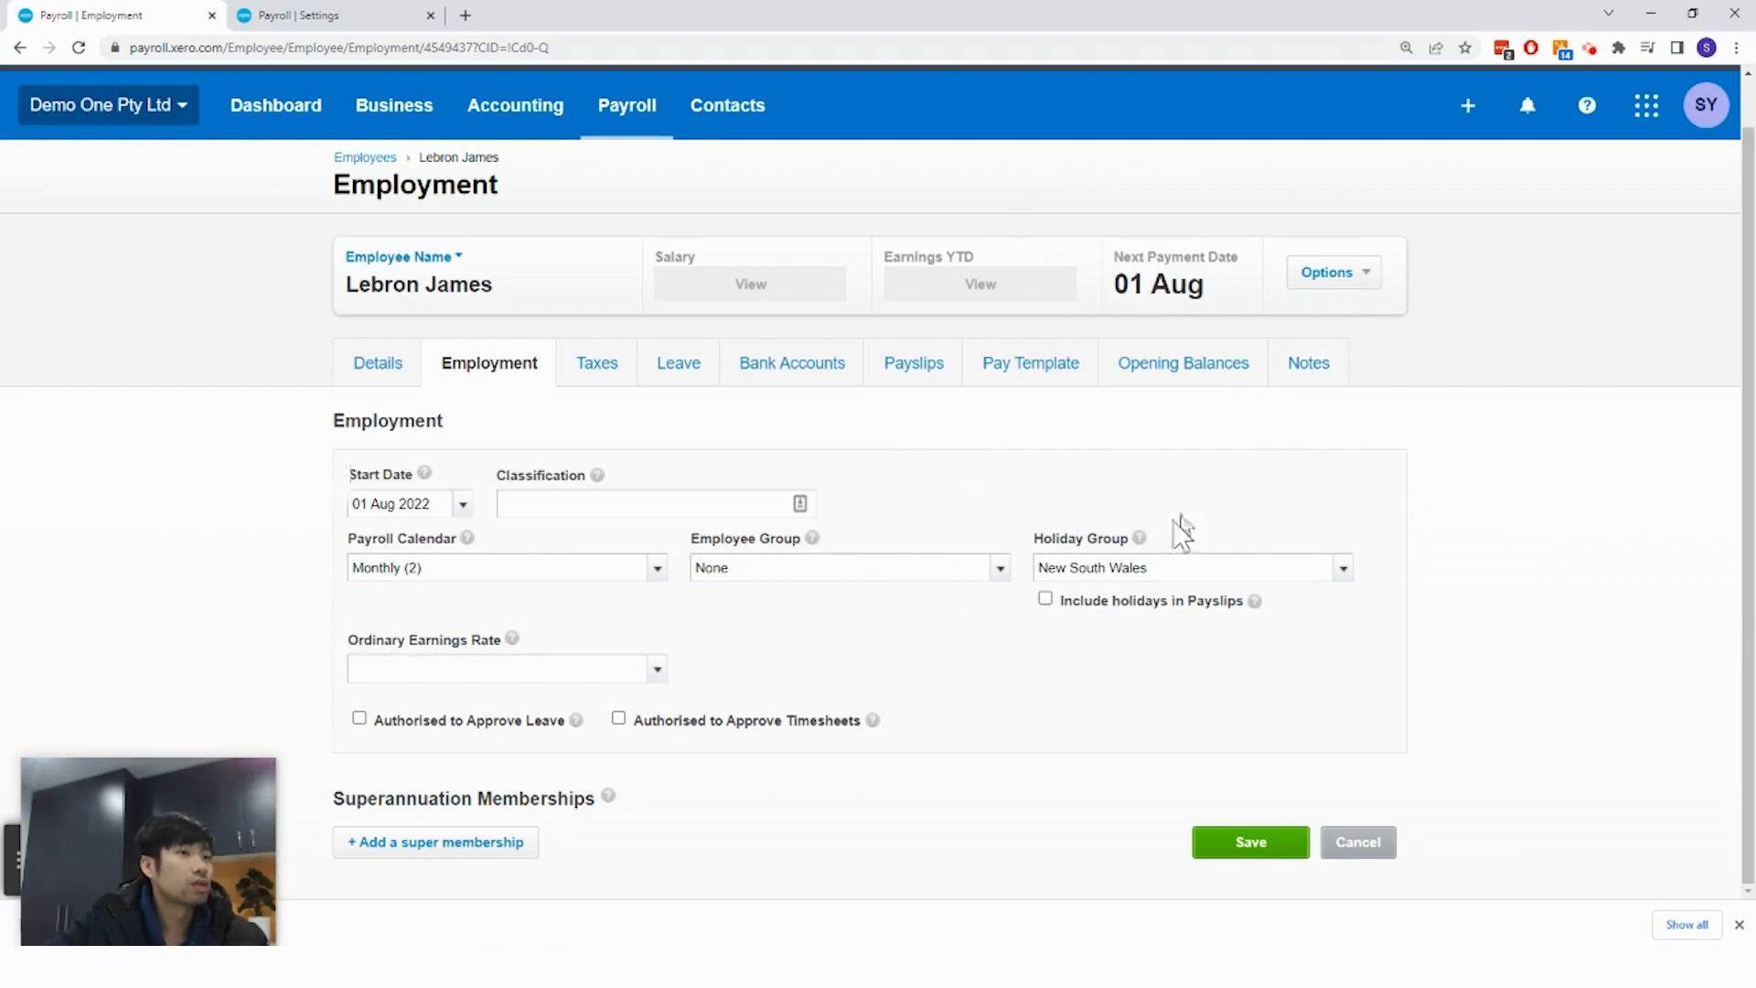
pyautogui.click(1045, 599)
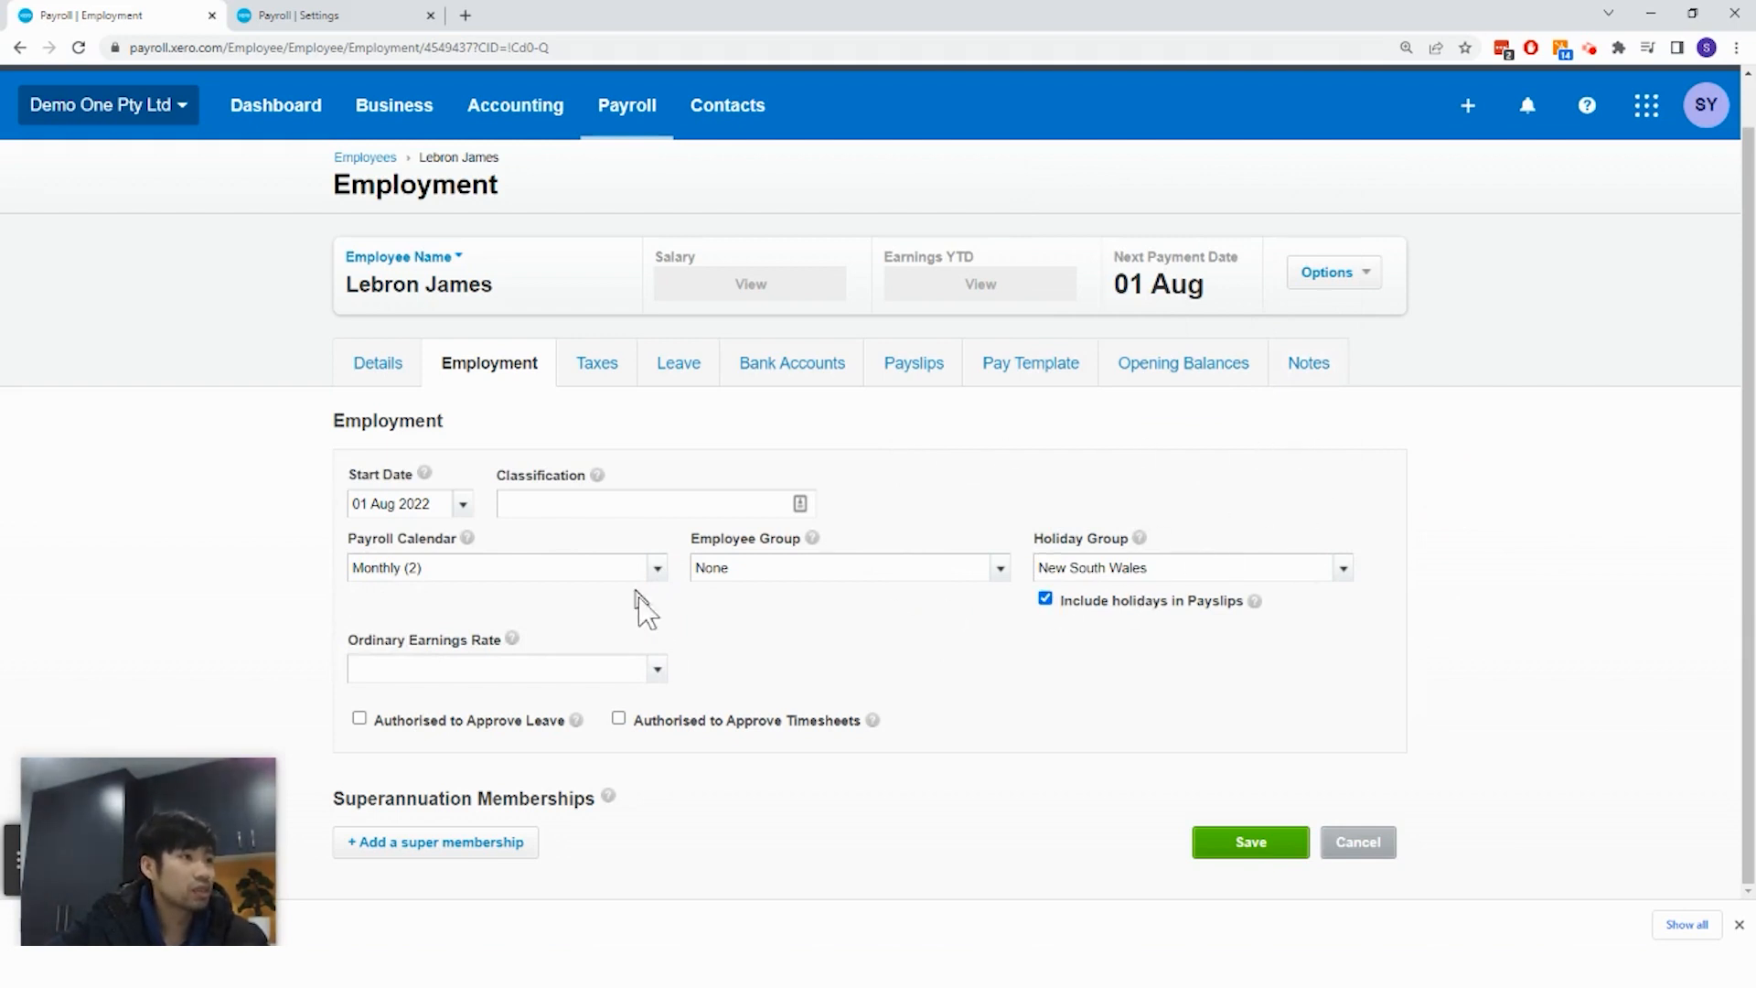
pyautogui.click(655, 677)
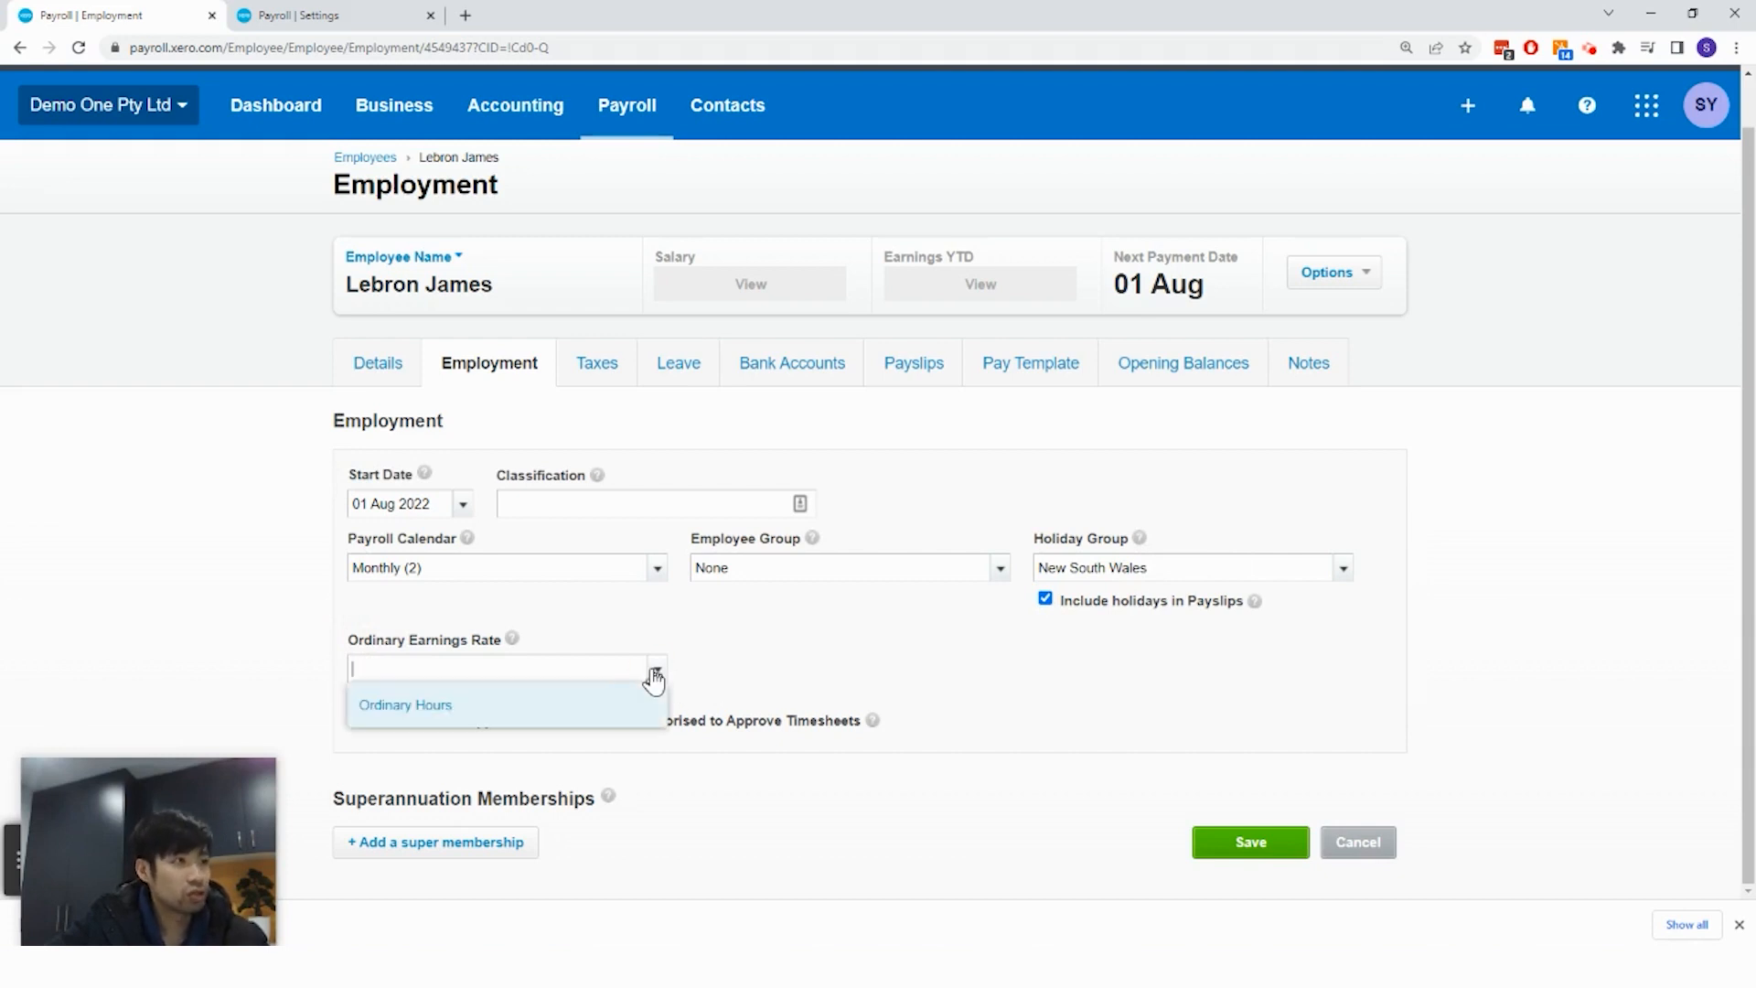
pyautogui.click(497, 706)
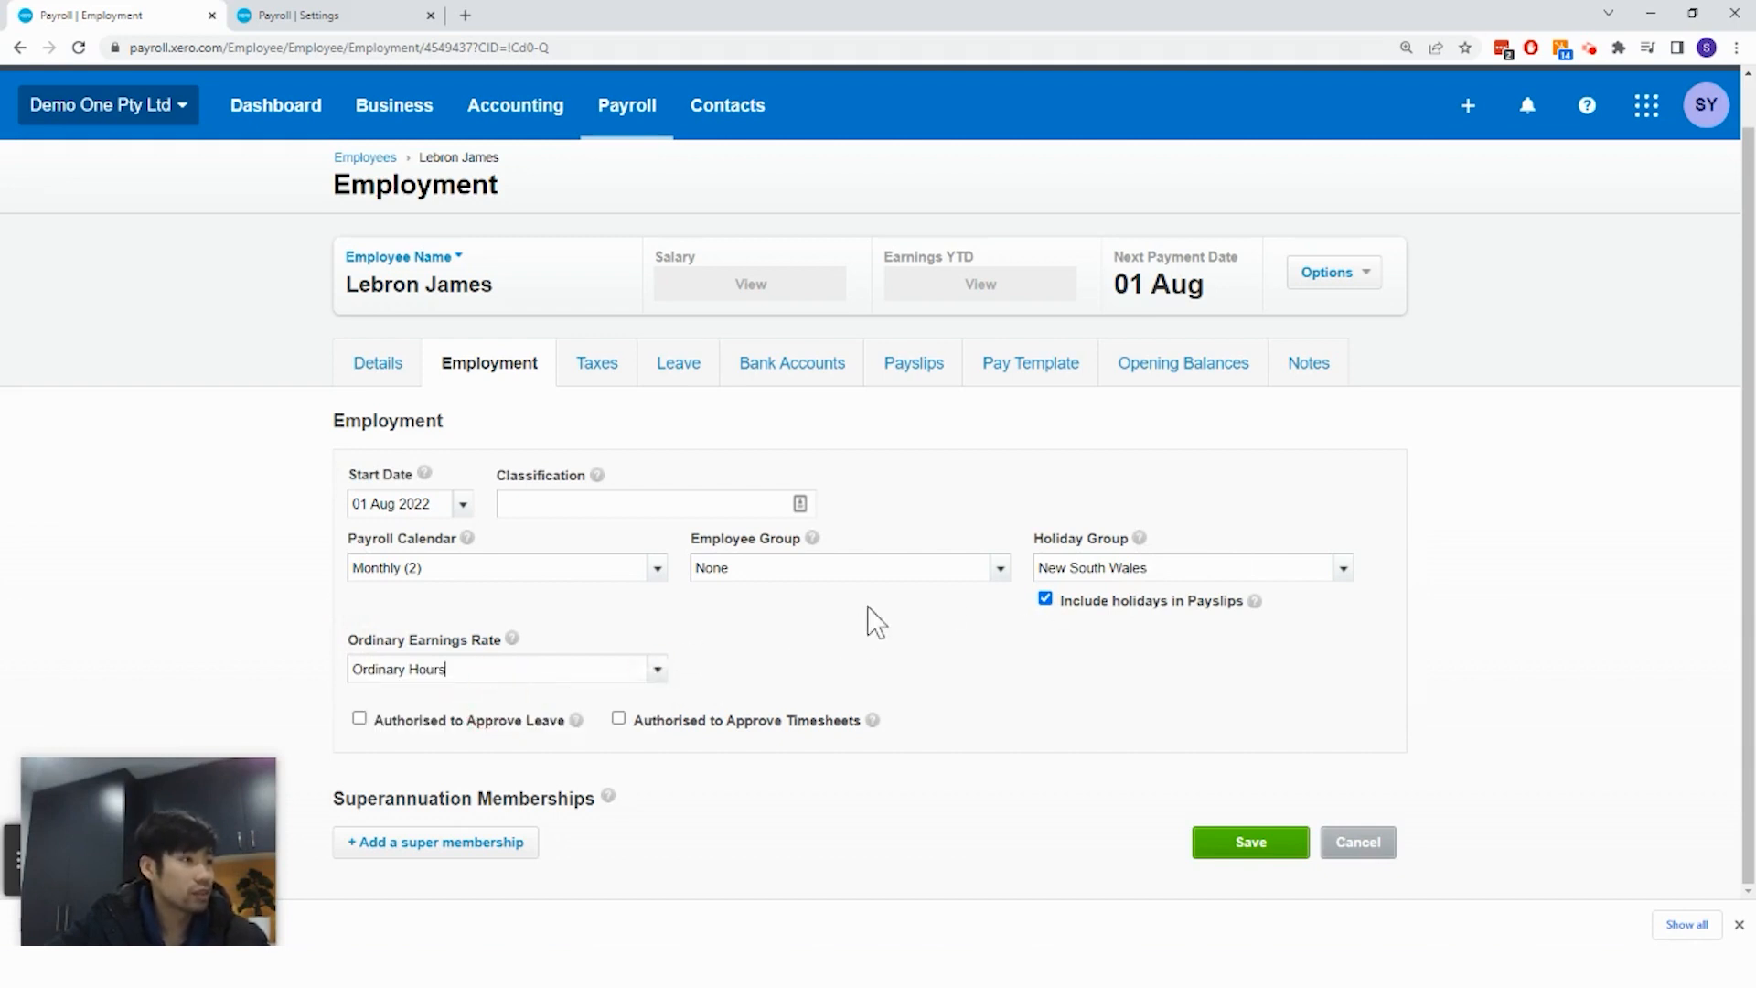
pyautogui.moveTo(190, 802); pyautogui.dragTo(178, 799)
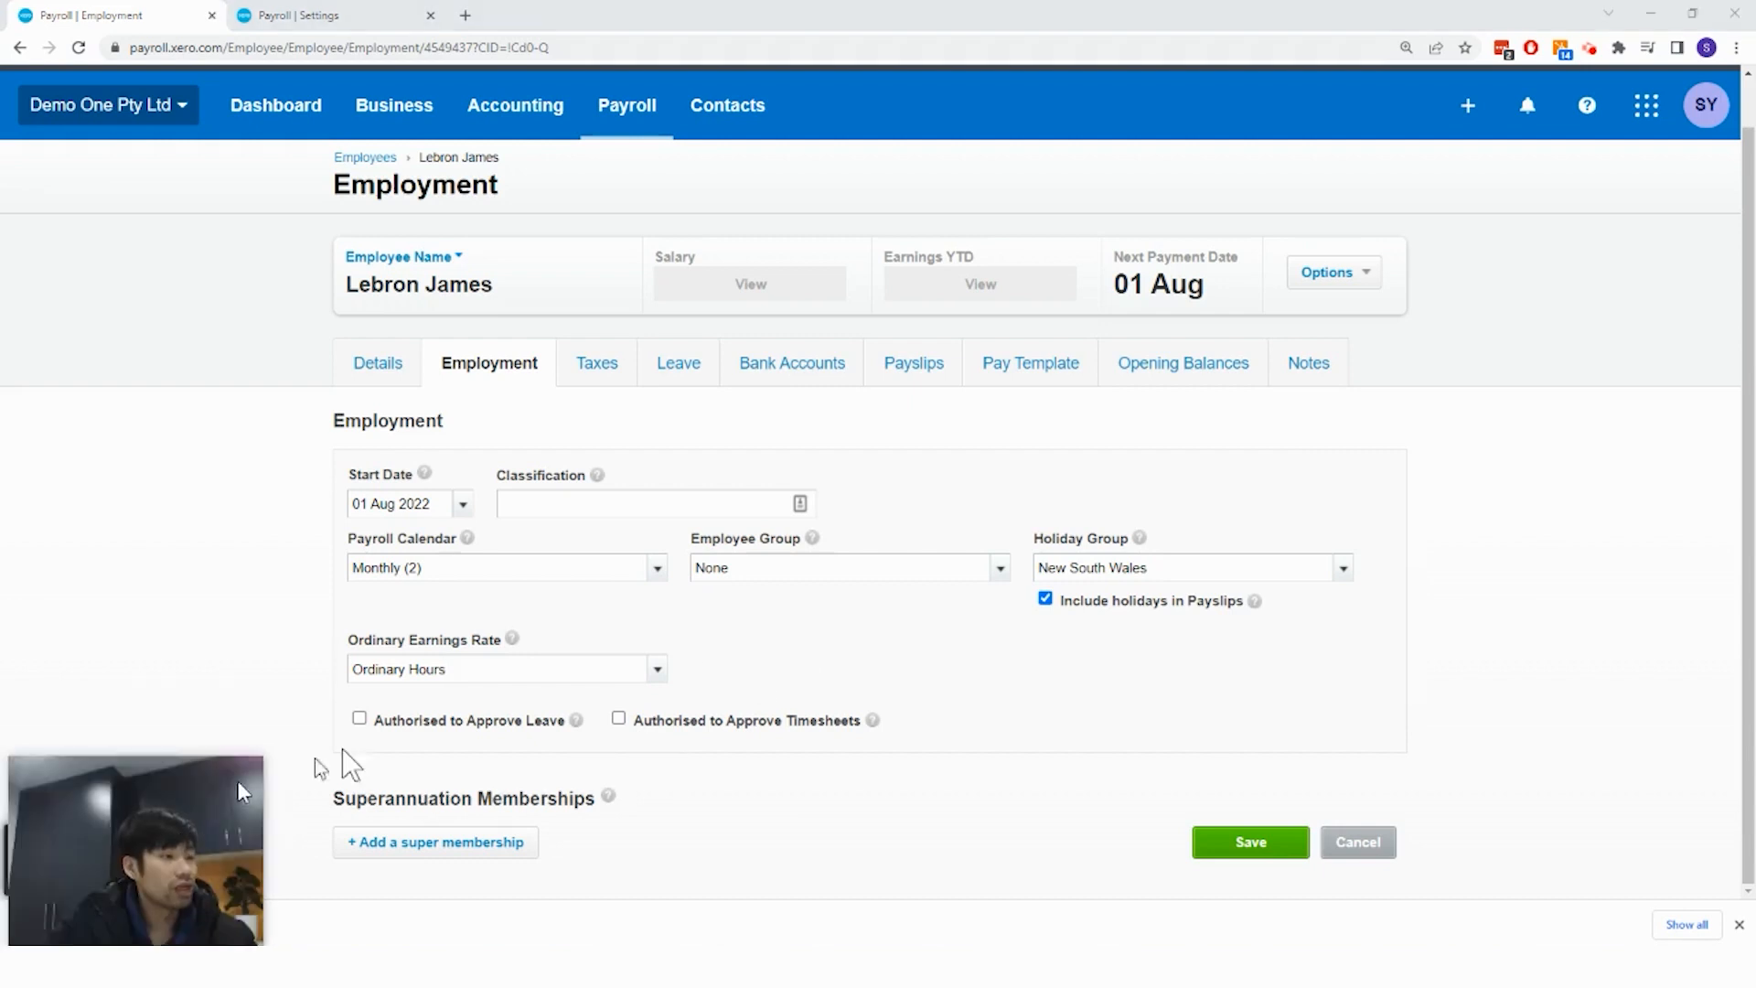
pyautogui.click(491, 853)
# Add a Rest Corporate Retained super membership with the employee's member number and save
pyautogui.click(903, 500)
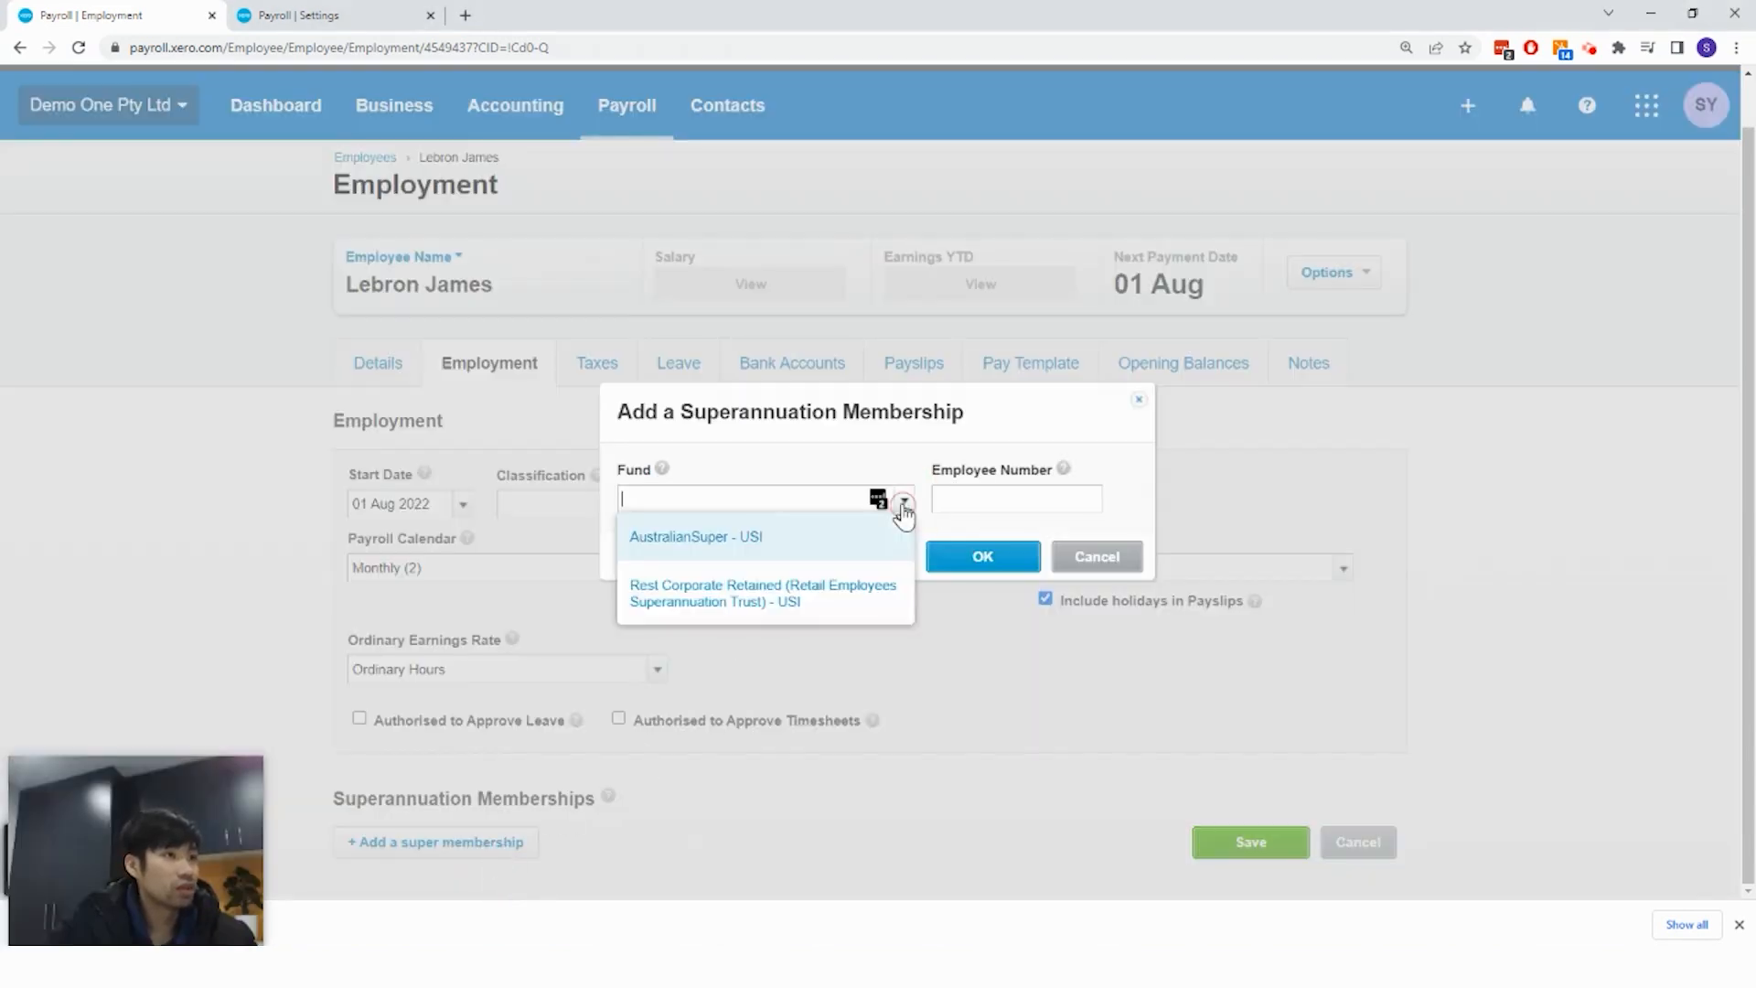
pyautogui.click(776, 589)
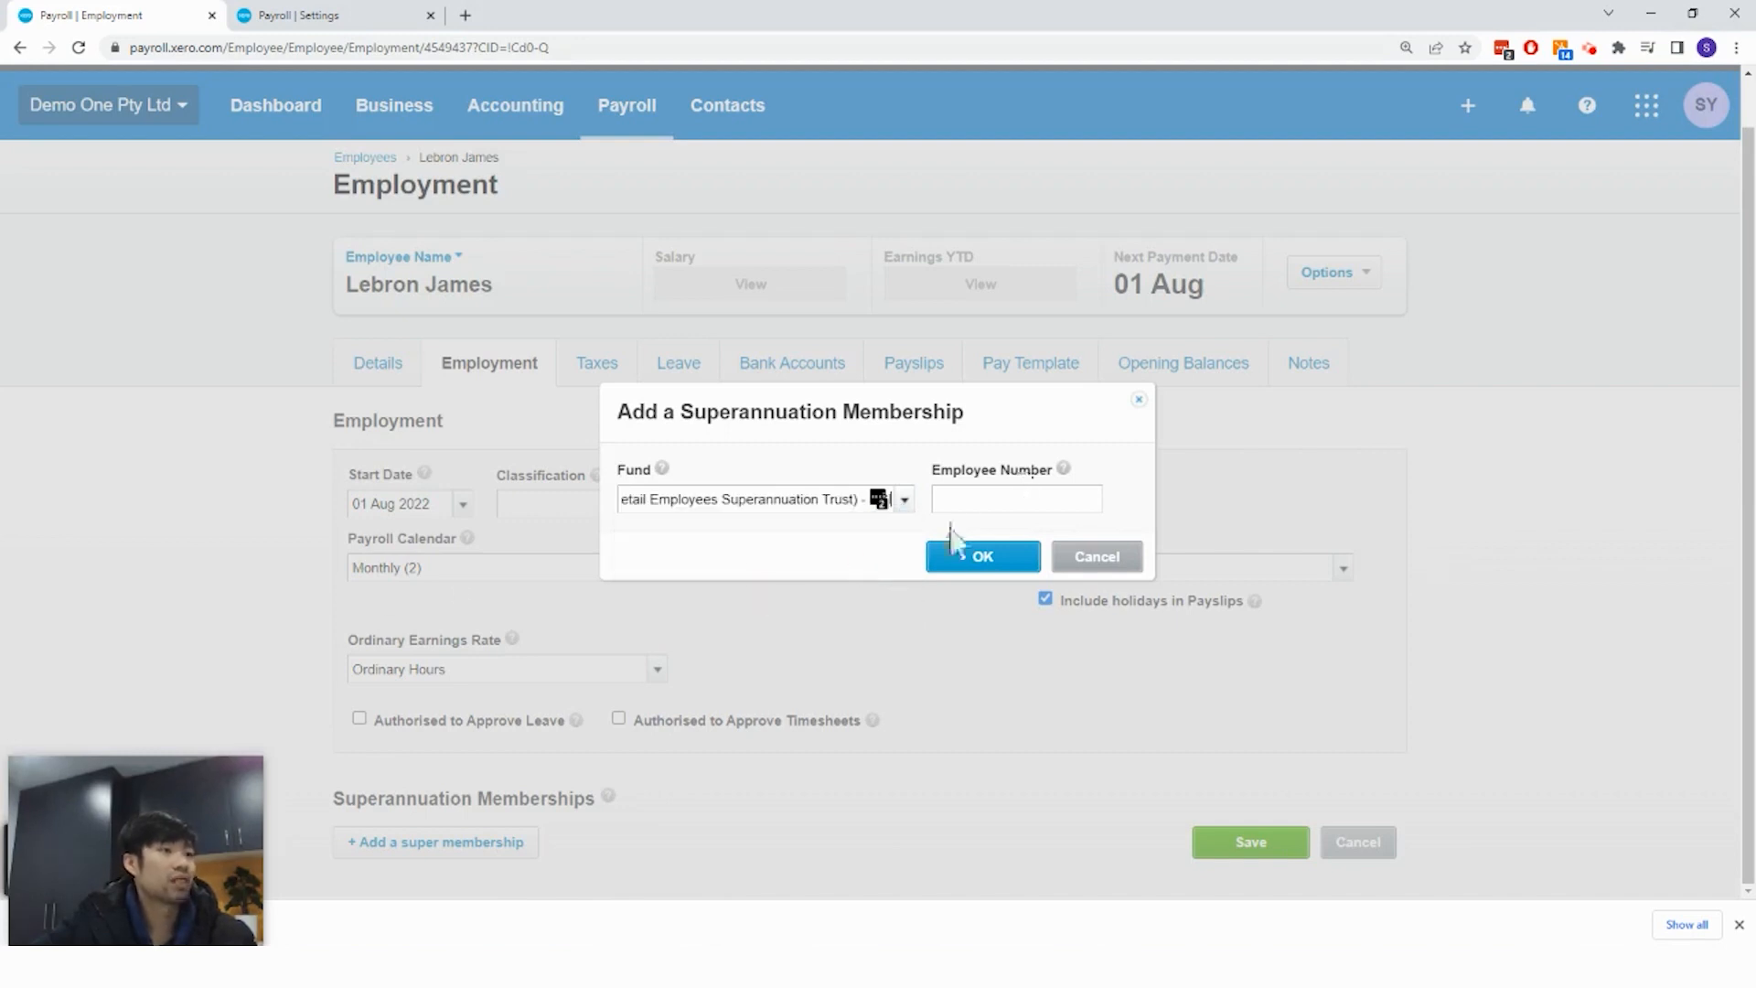
pyautogui.click(1045, 496)
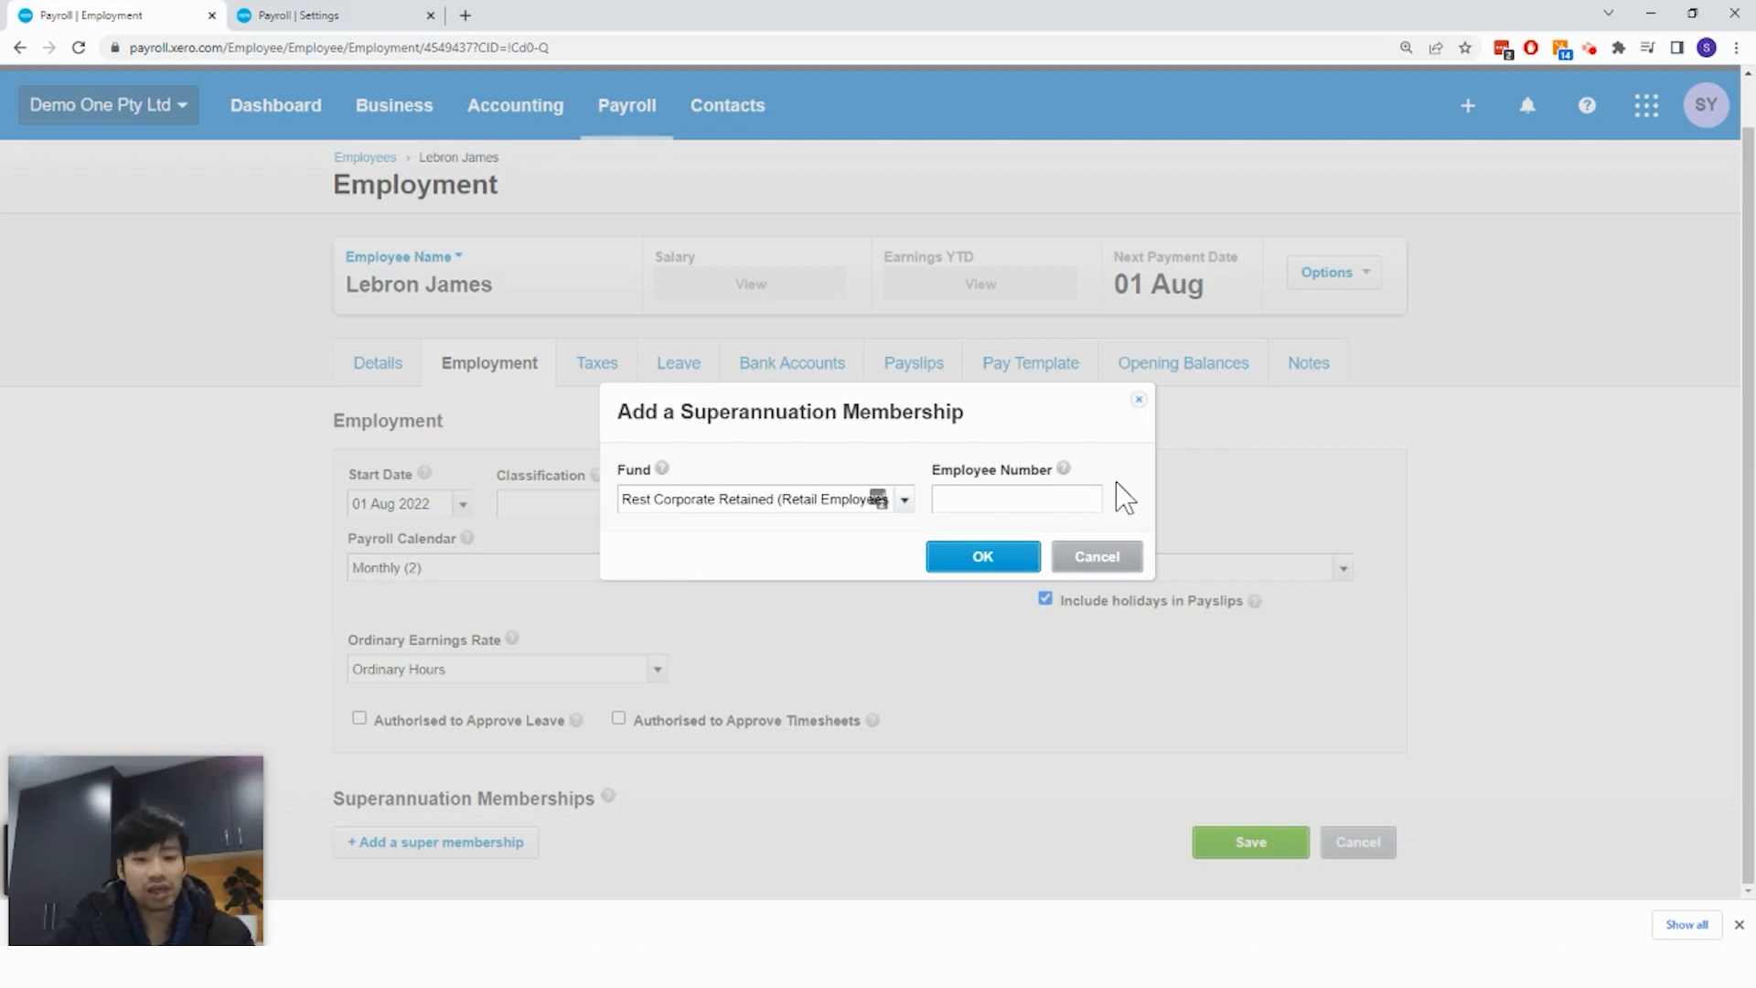
pyautogui.write('123456789')
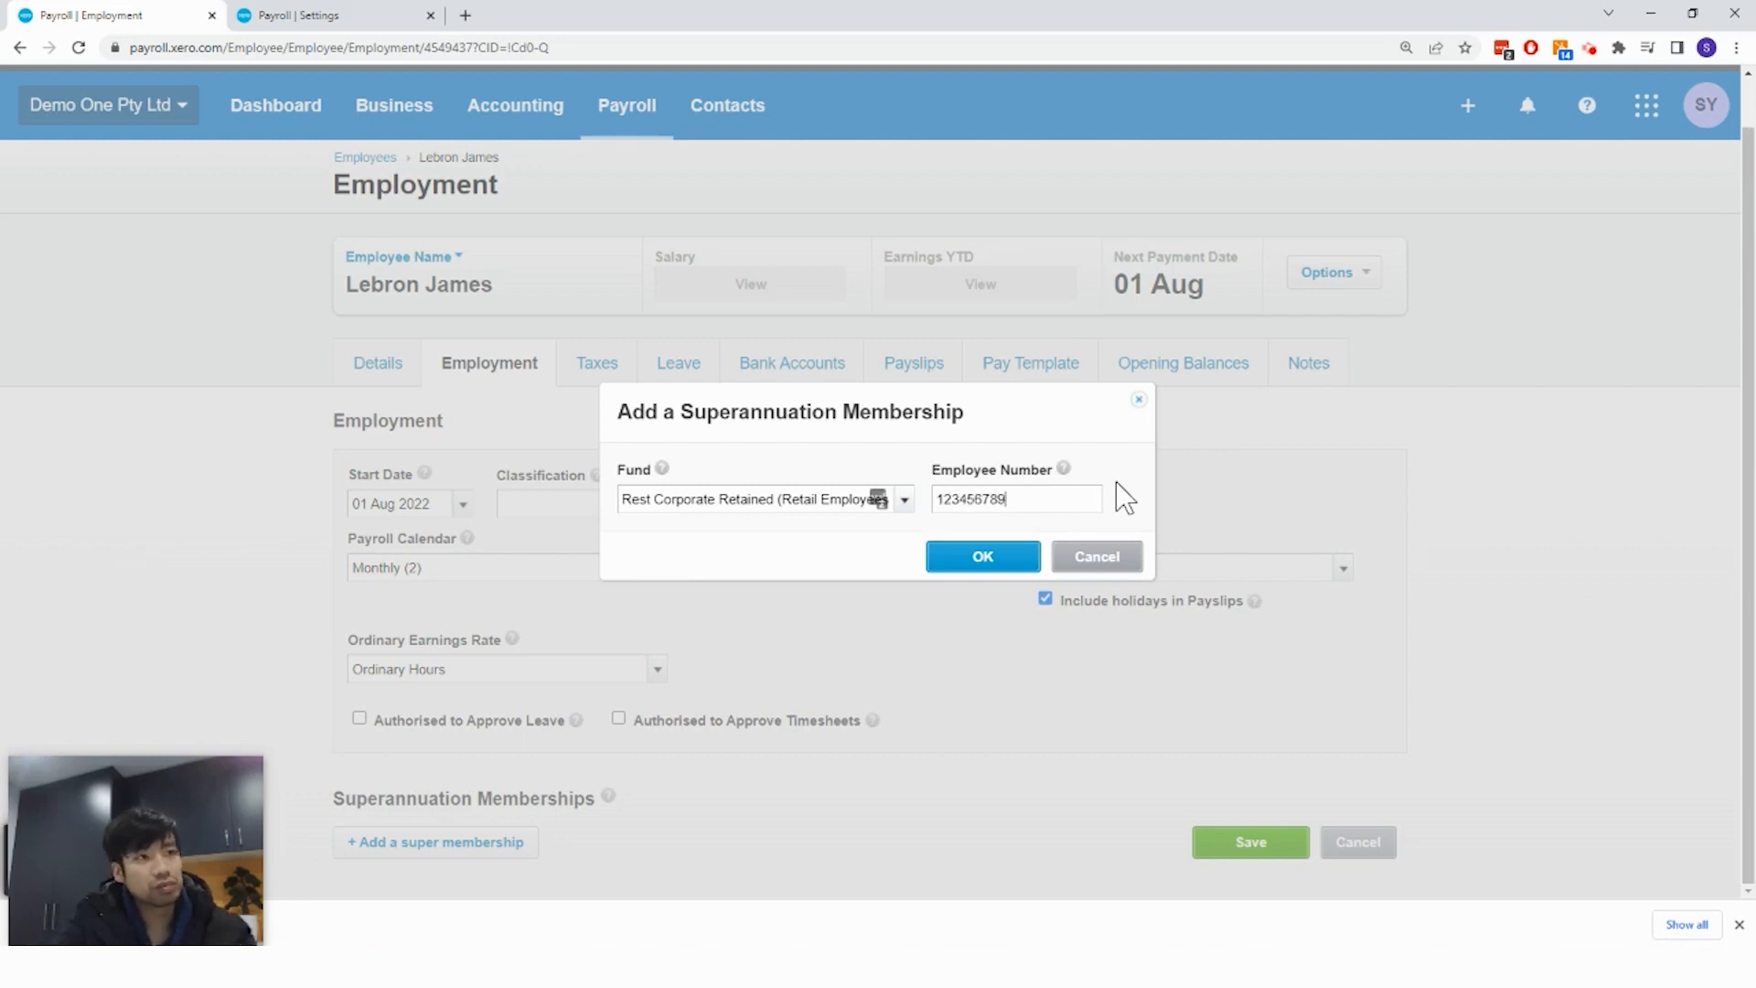
pyautogui.click(1003, 558)
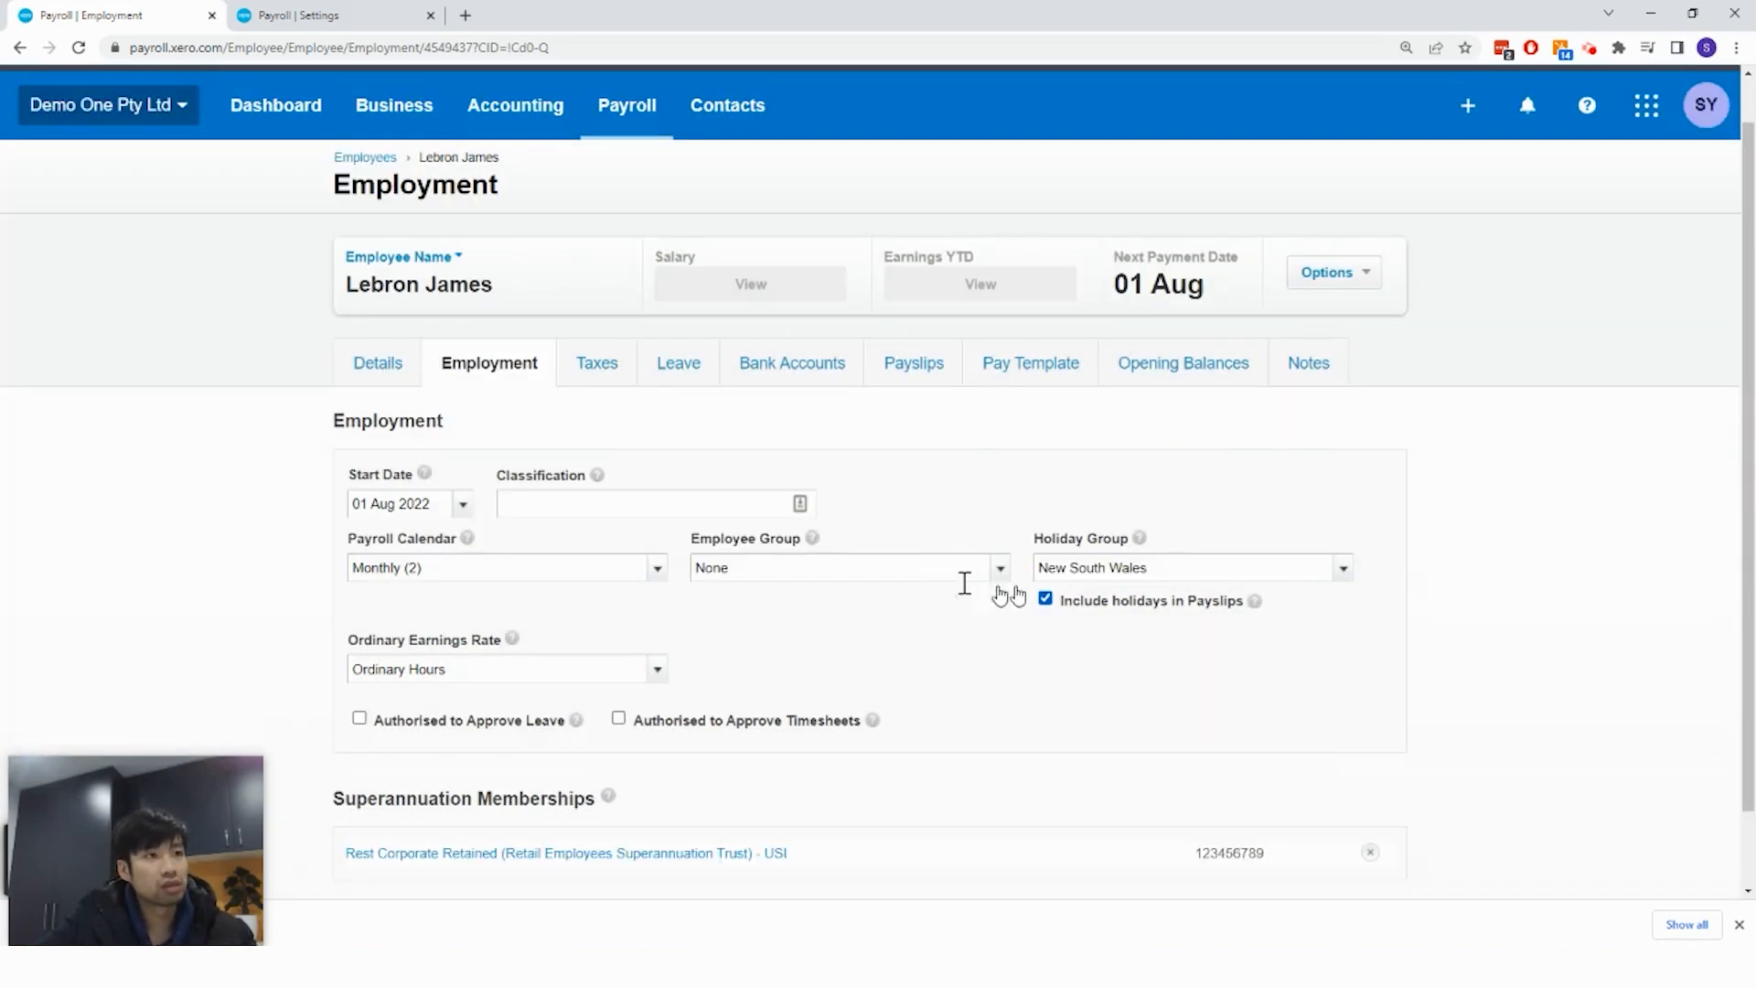
pyautogui.scroll(-1, 1303, 746)
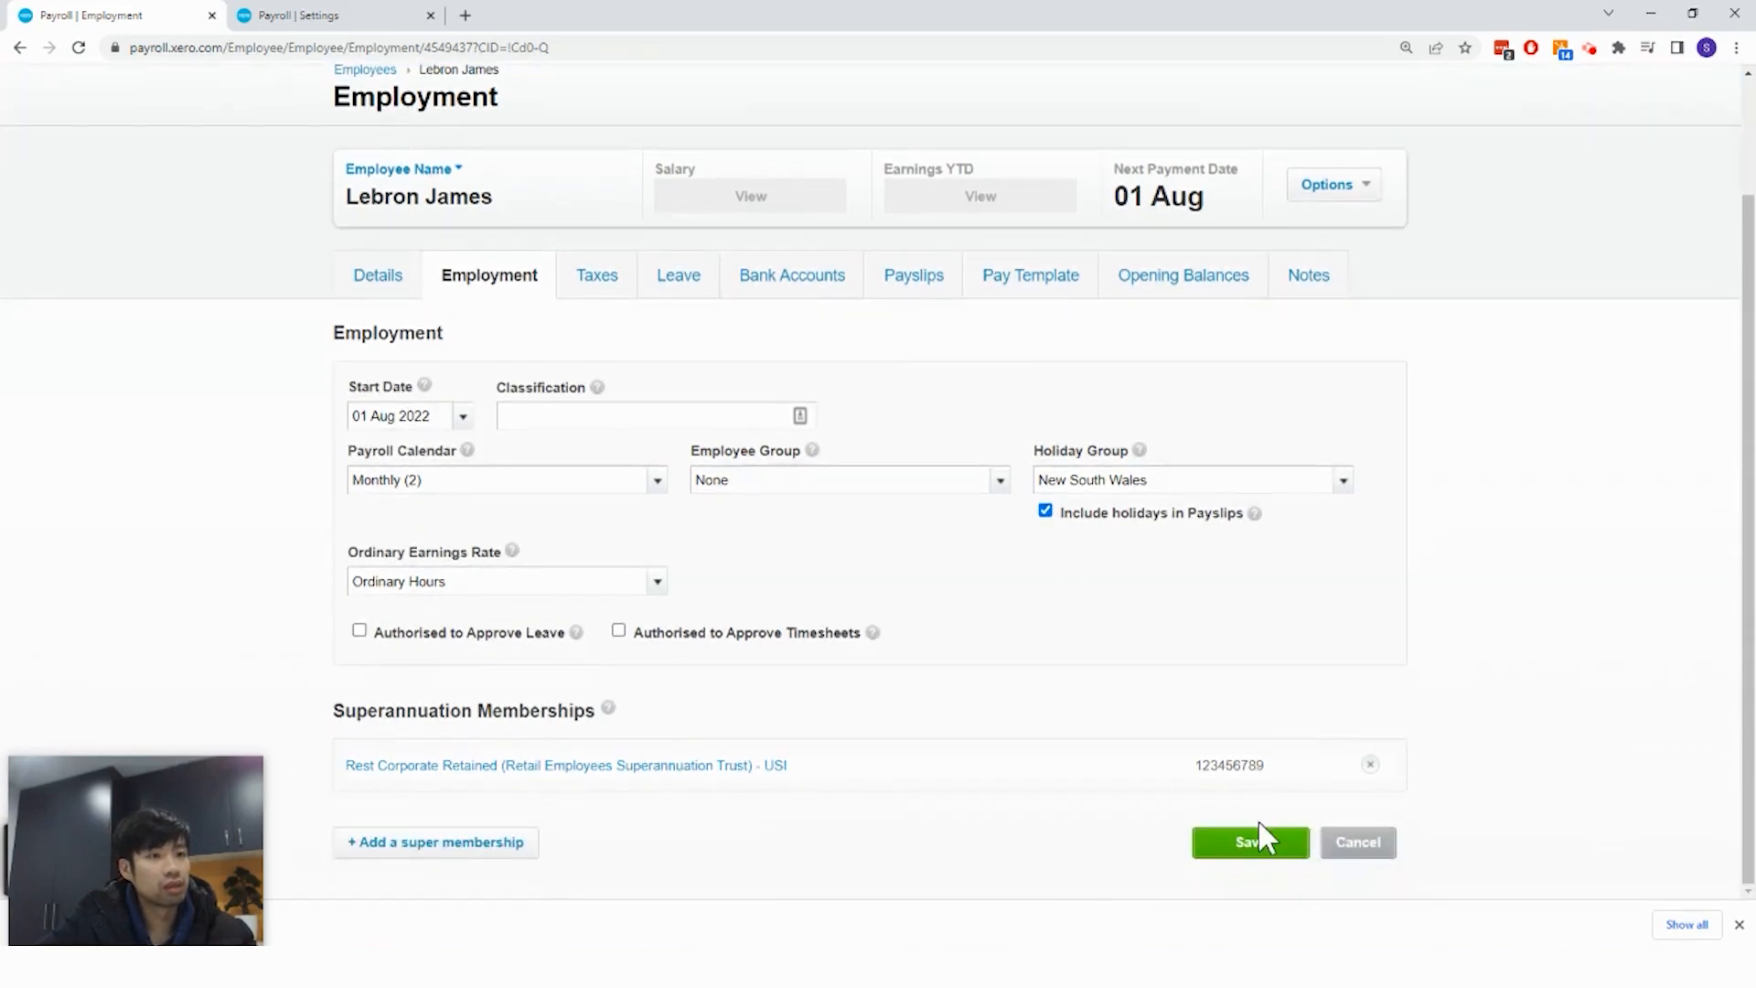
pyautogui.click(1230, 847)
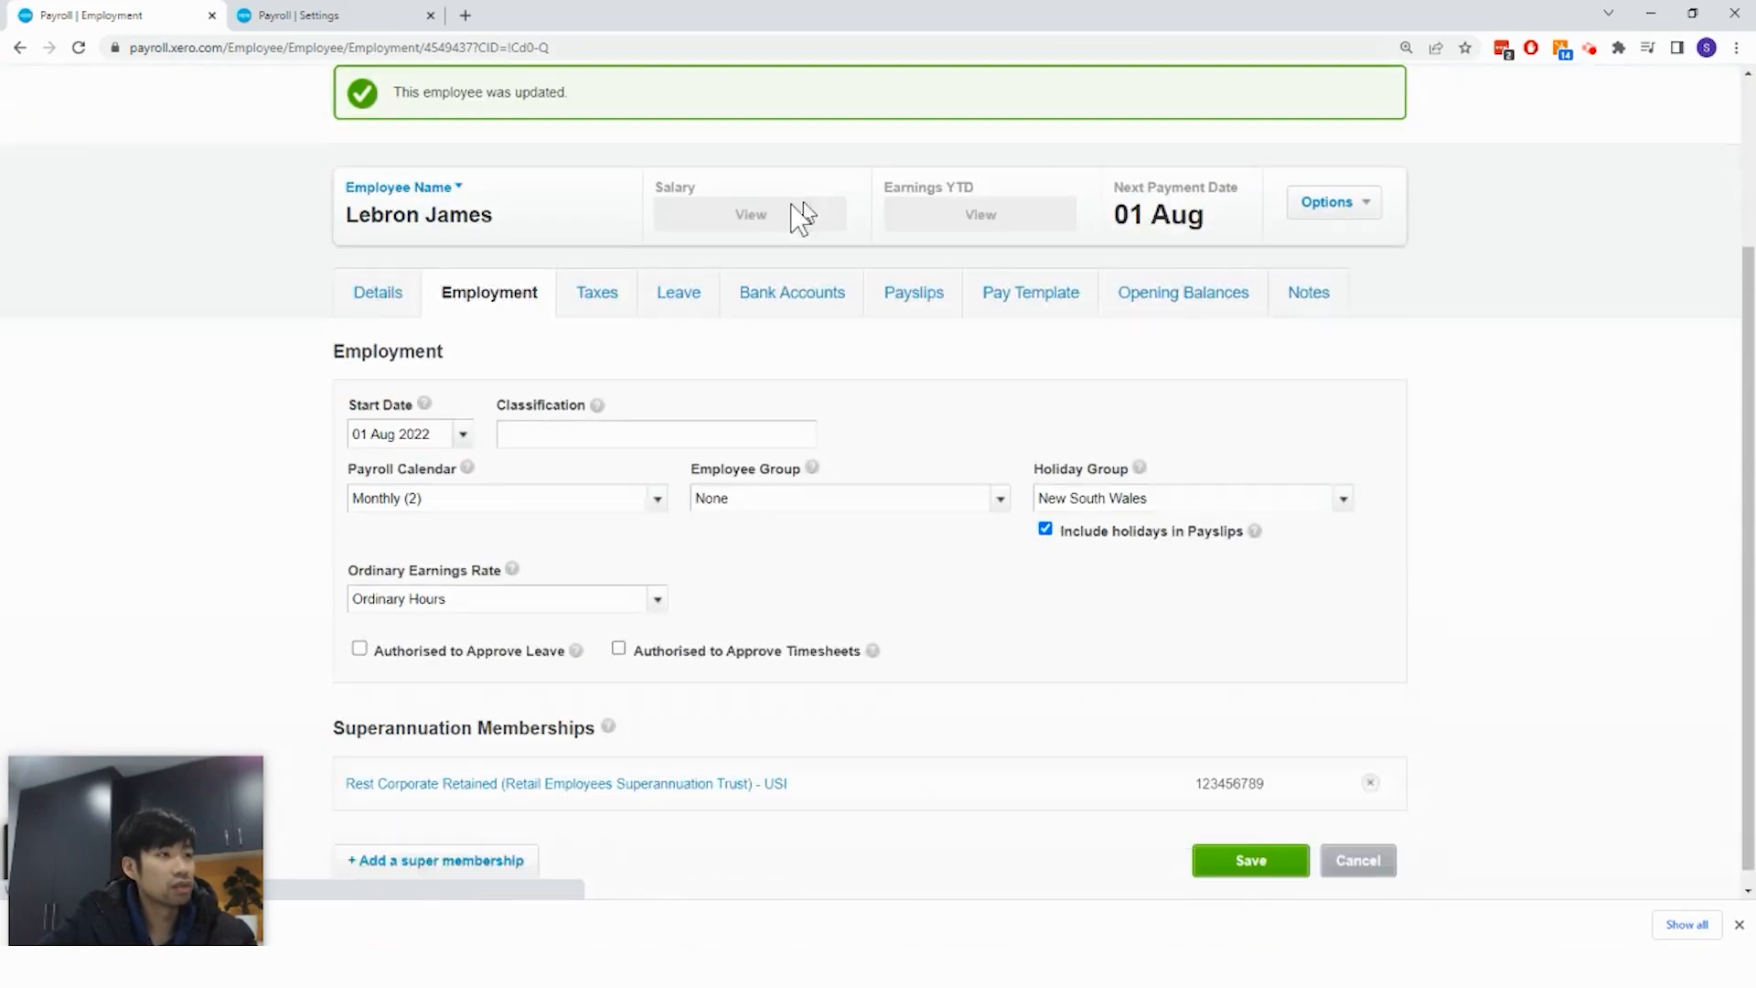
# Set the tax declaration to Full-time employment, Study and Training Support Loans unticked, and Save Only
pyautogui.click(605, 277)
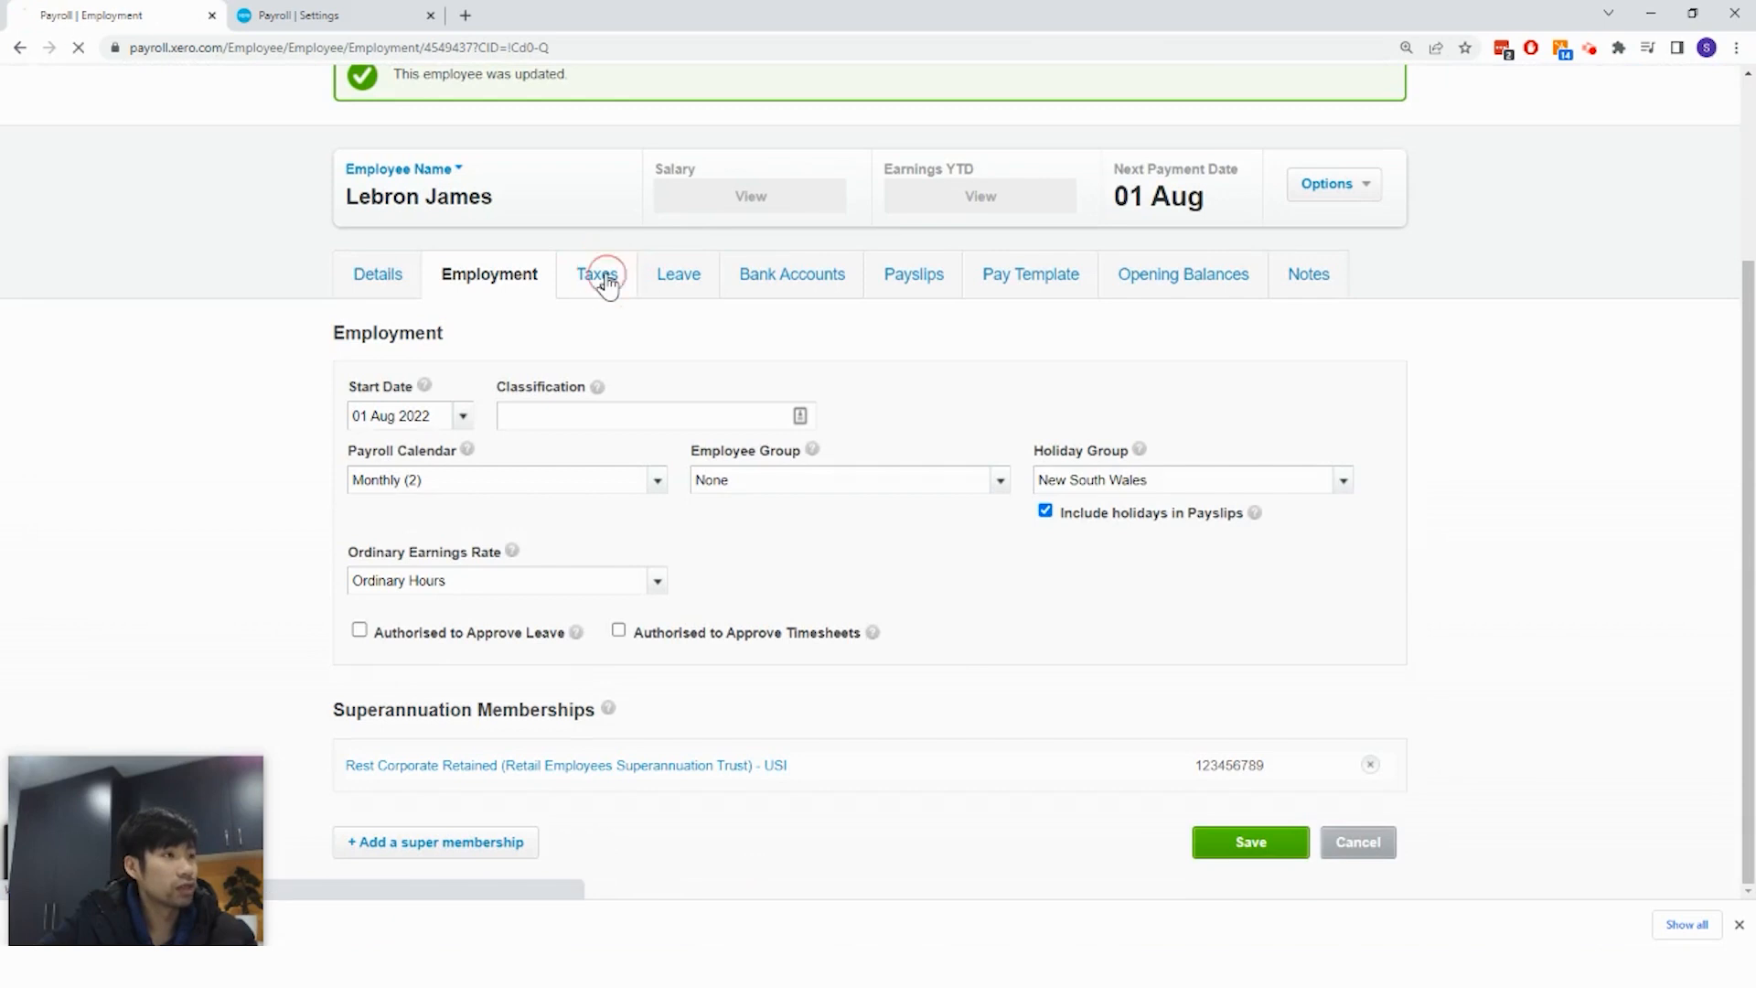
pyautogui.scroll(-2, 643, 399)
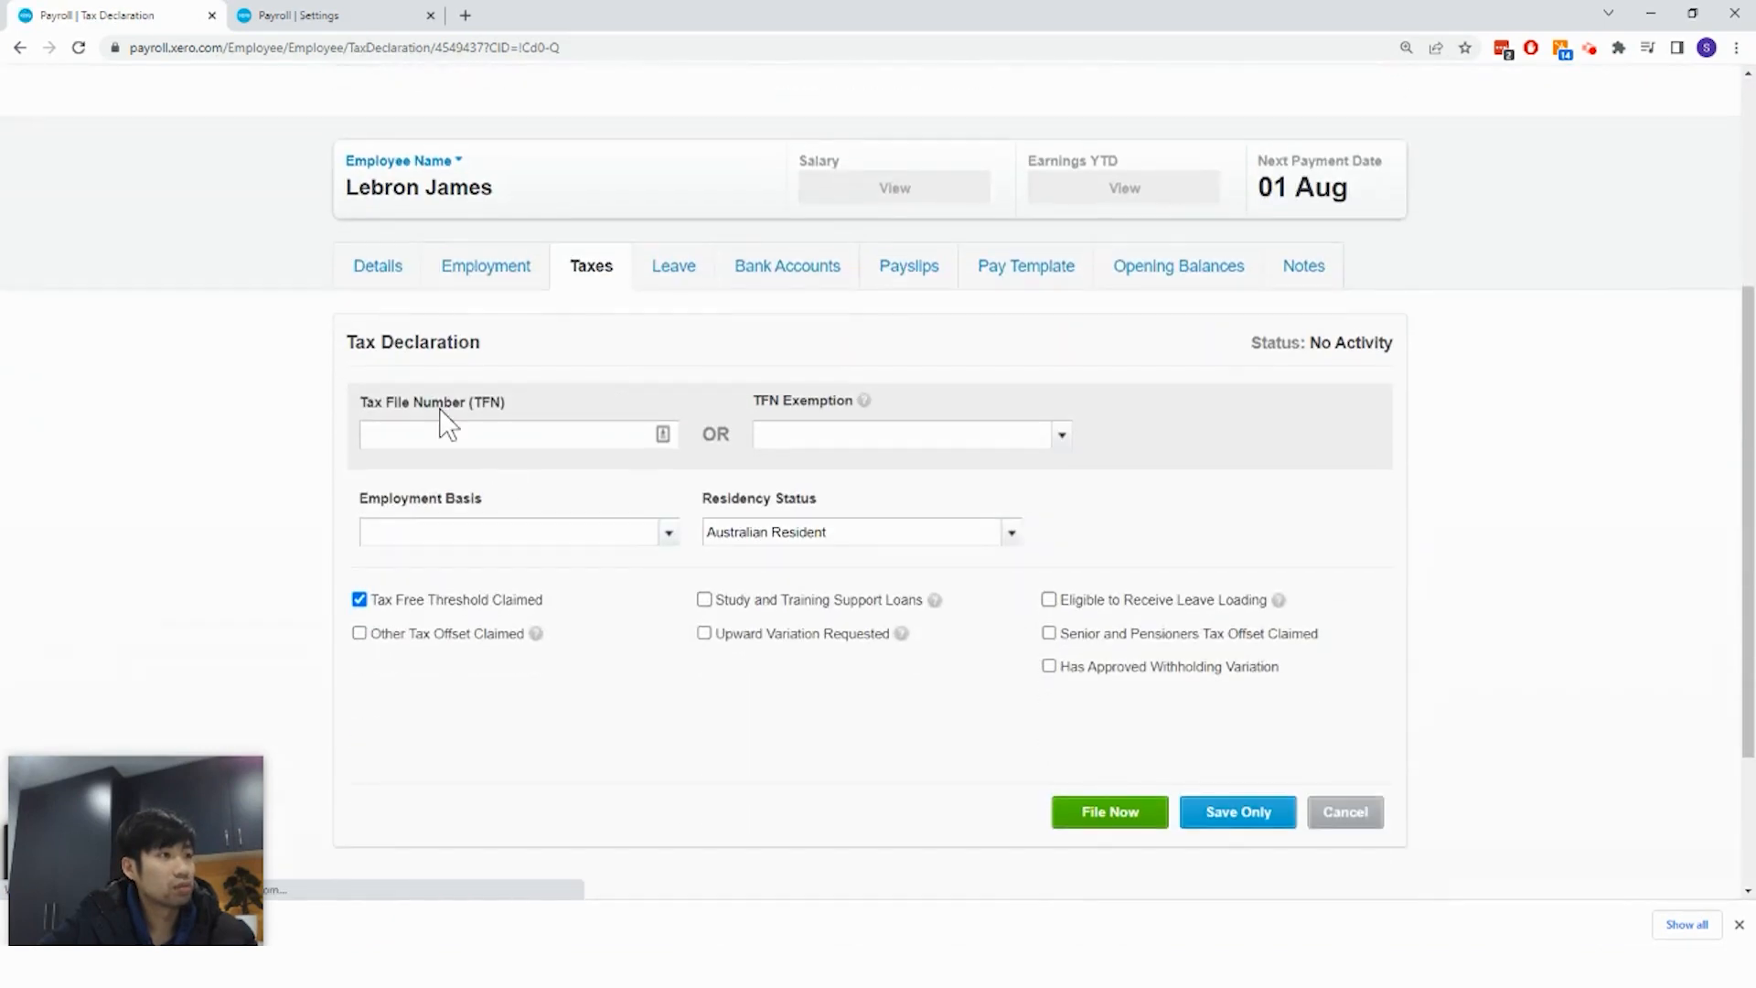
pyautogui.click(675, 539)
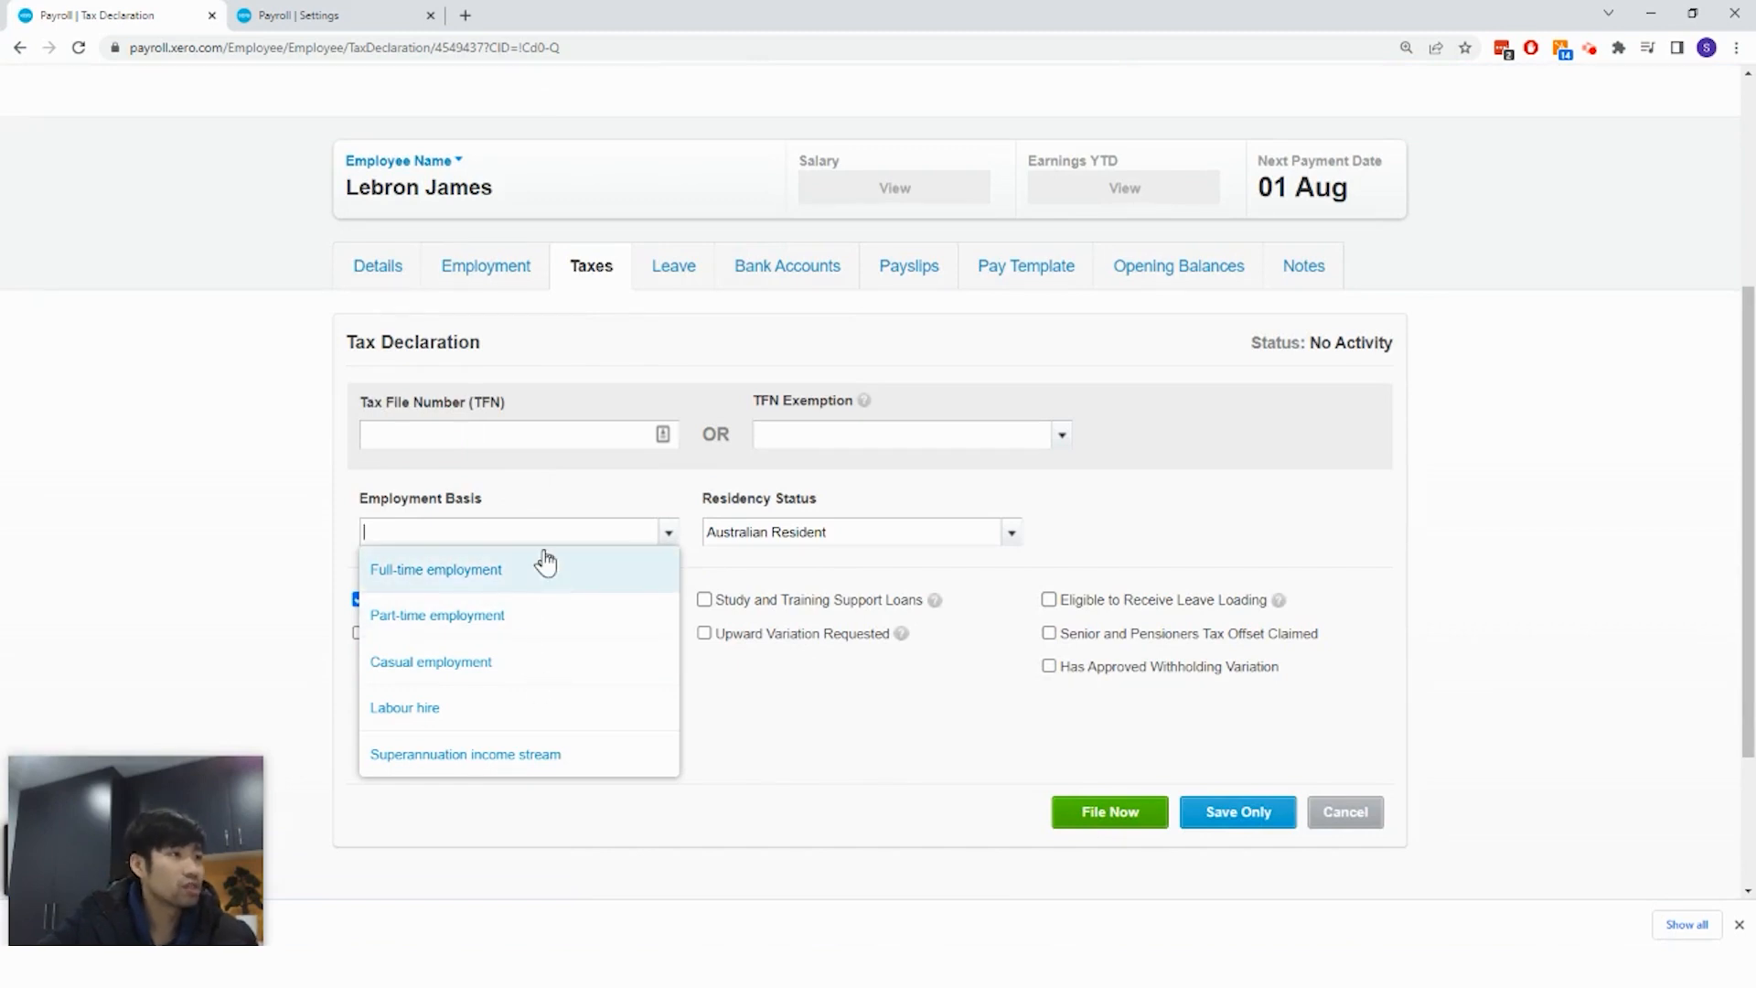
pyautogui.click(496, 574)
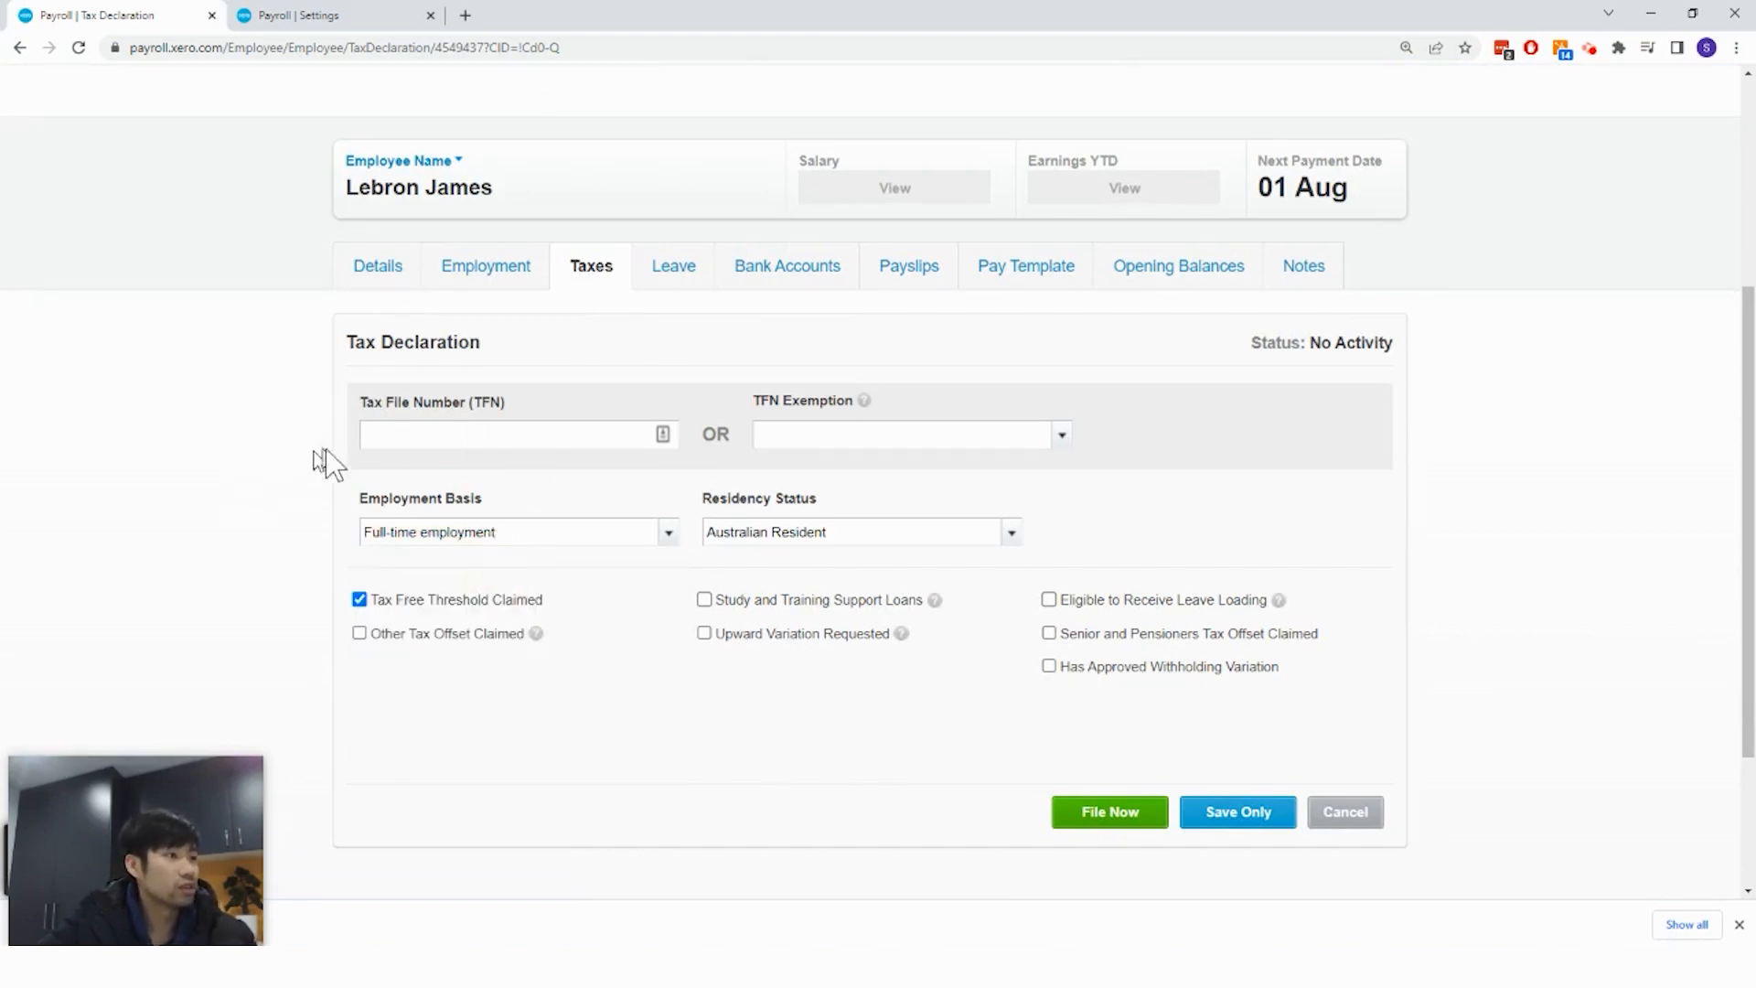
pyautogui.scroll(-1, 352, 448)
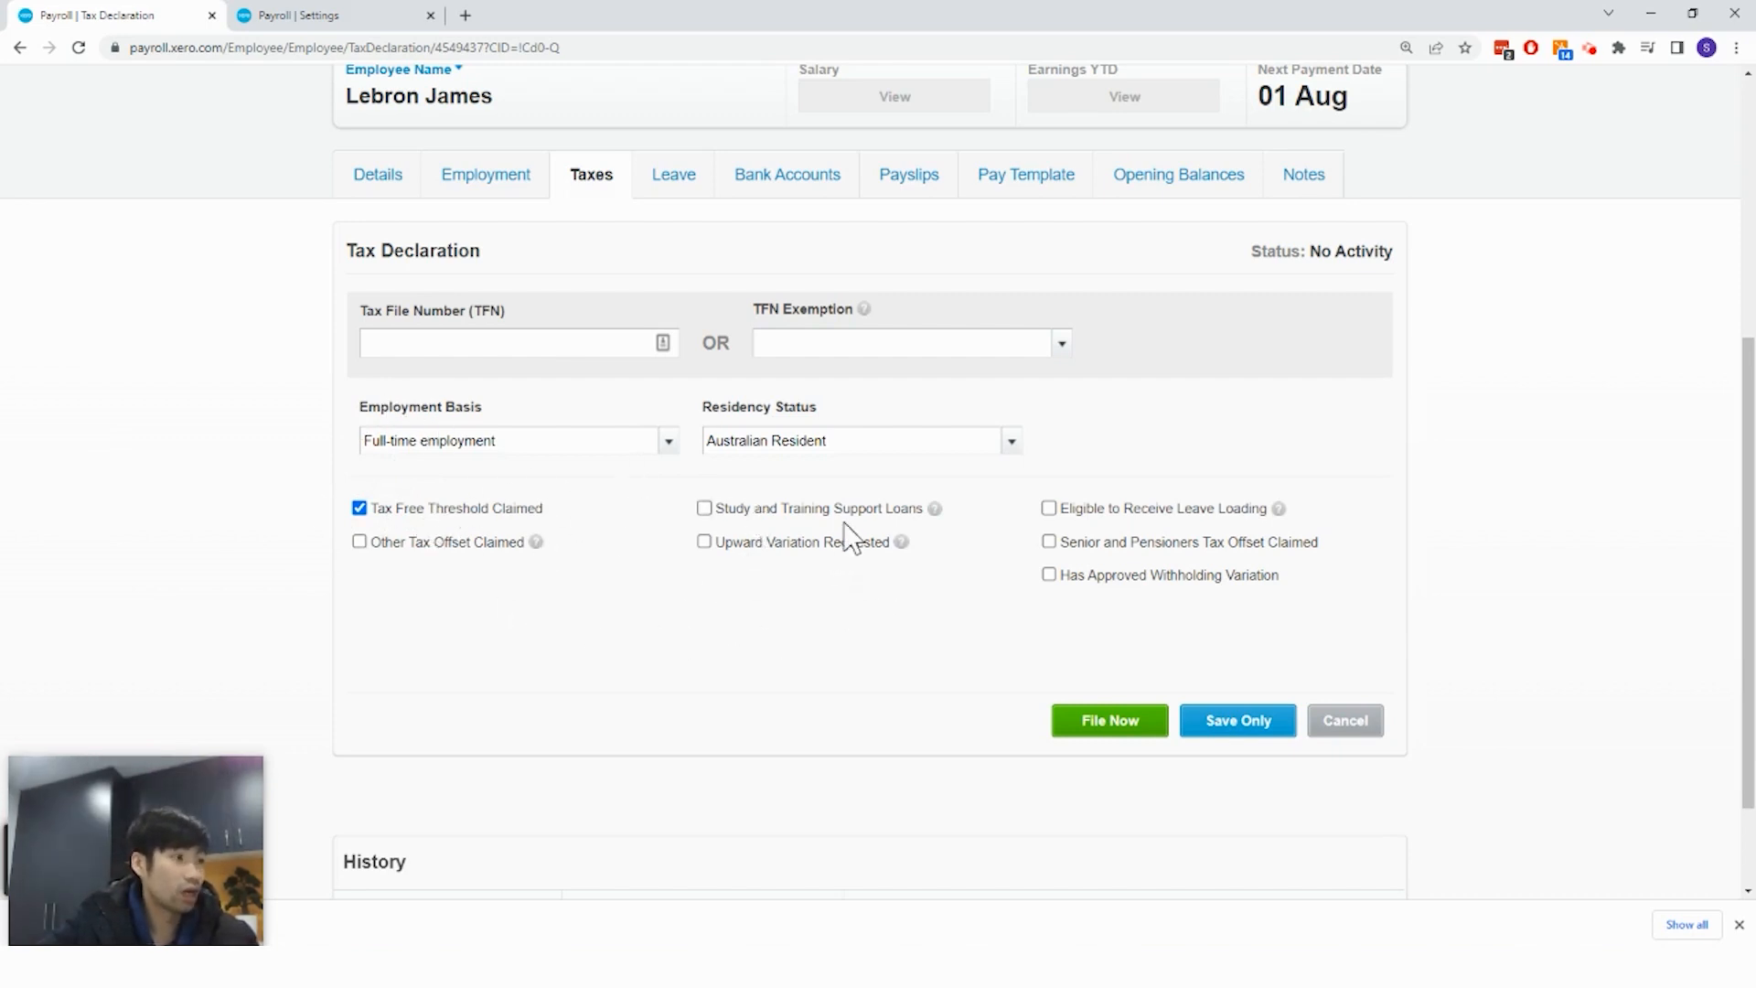
pyautogui.click(867, 514)
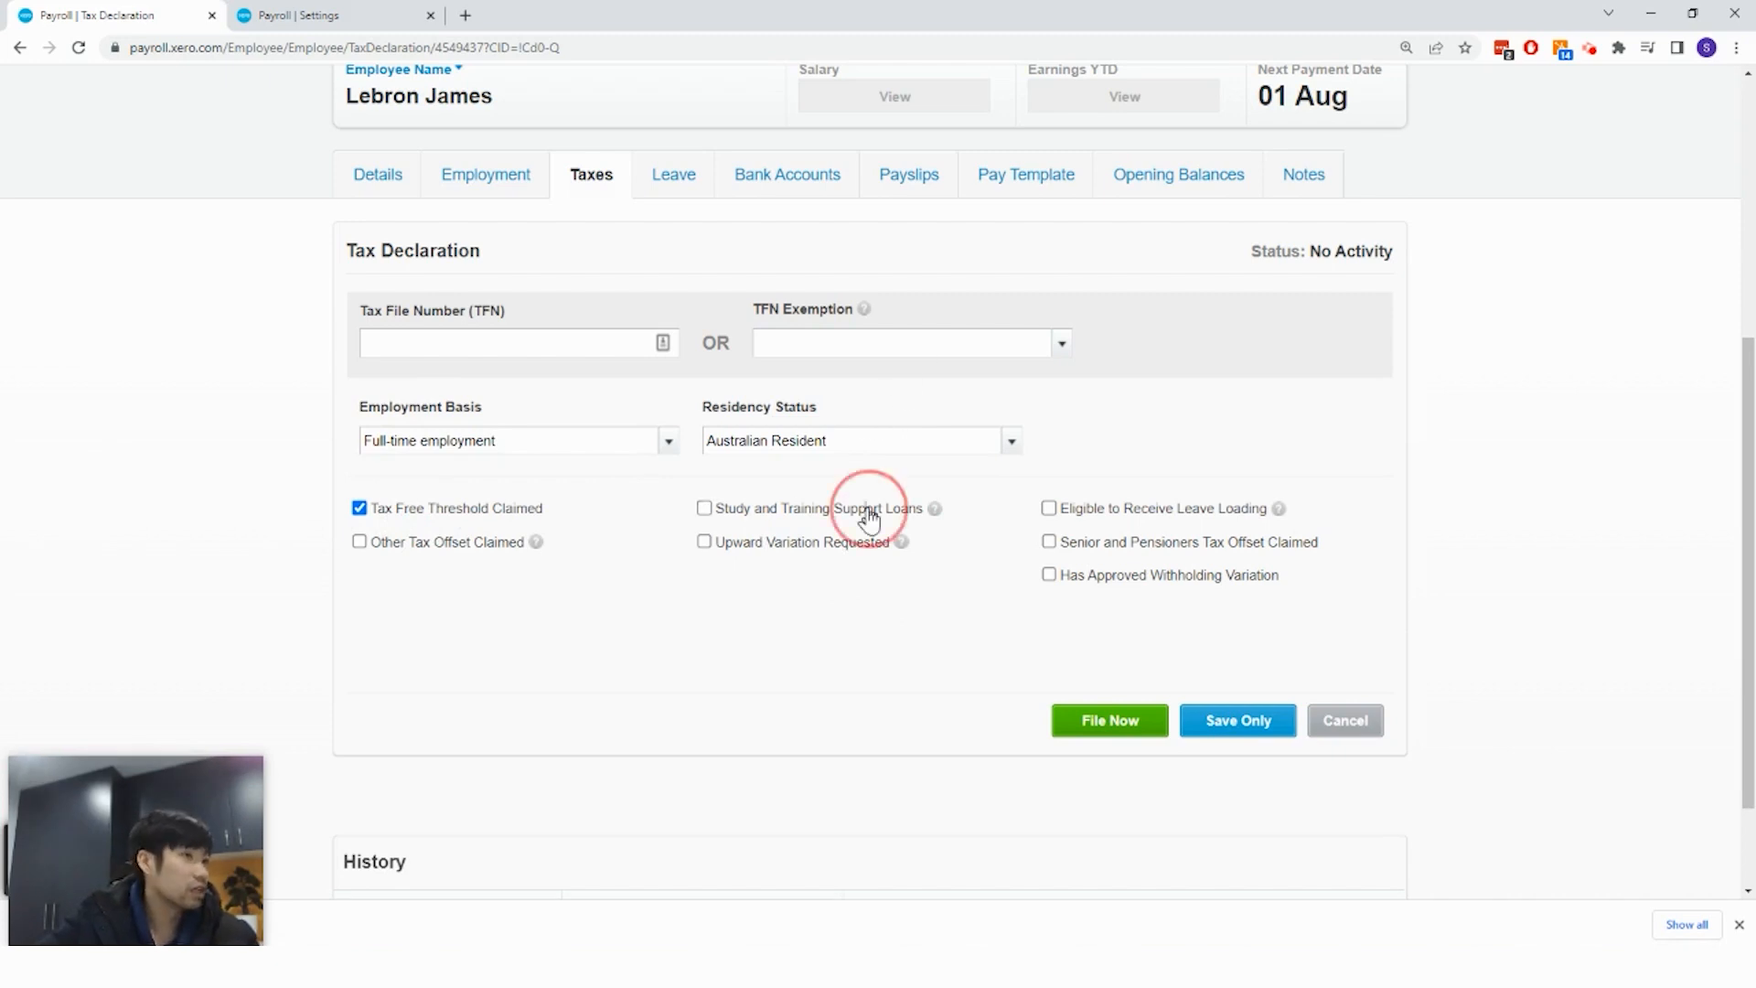
pyautogui.click(868, 518)
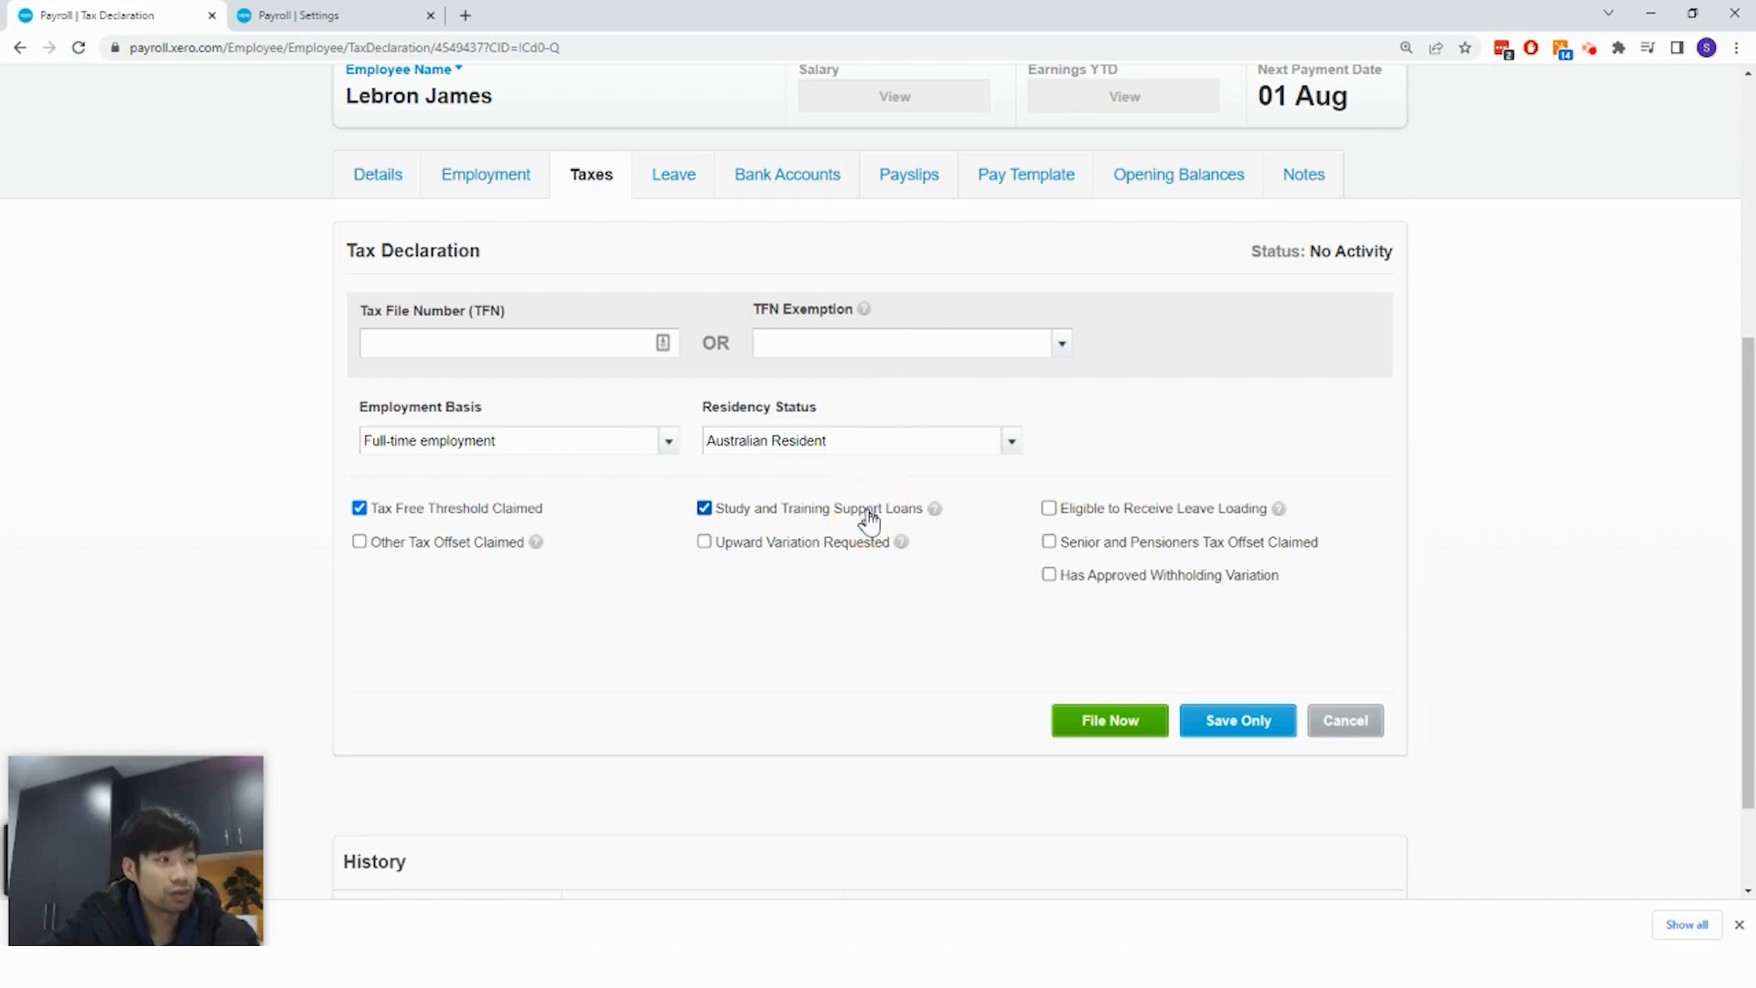
pyautogui.click(813, 509)
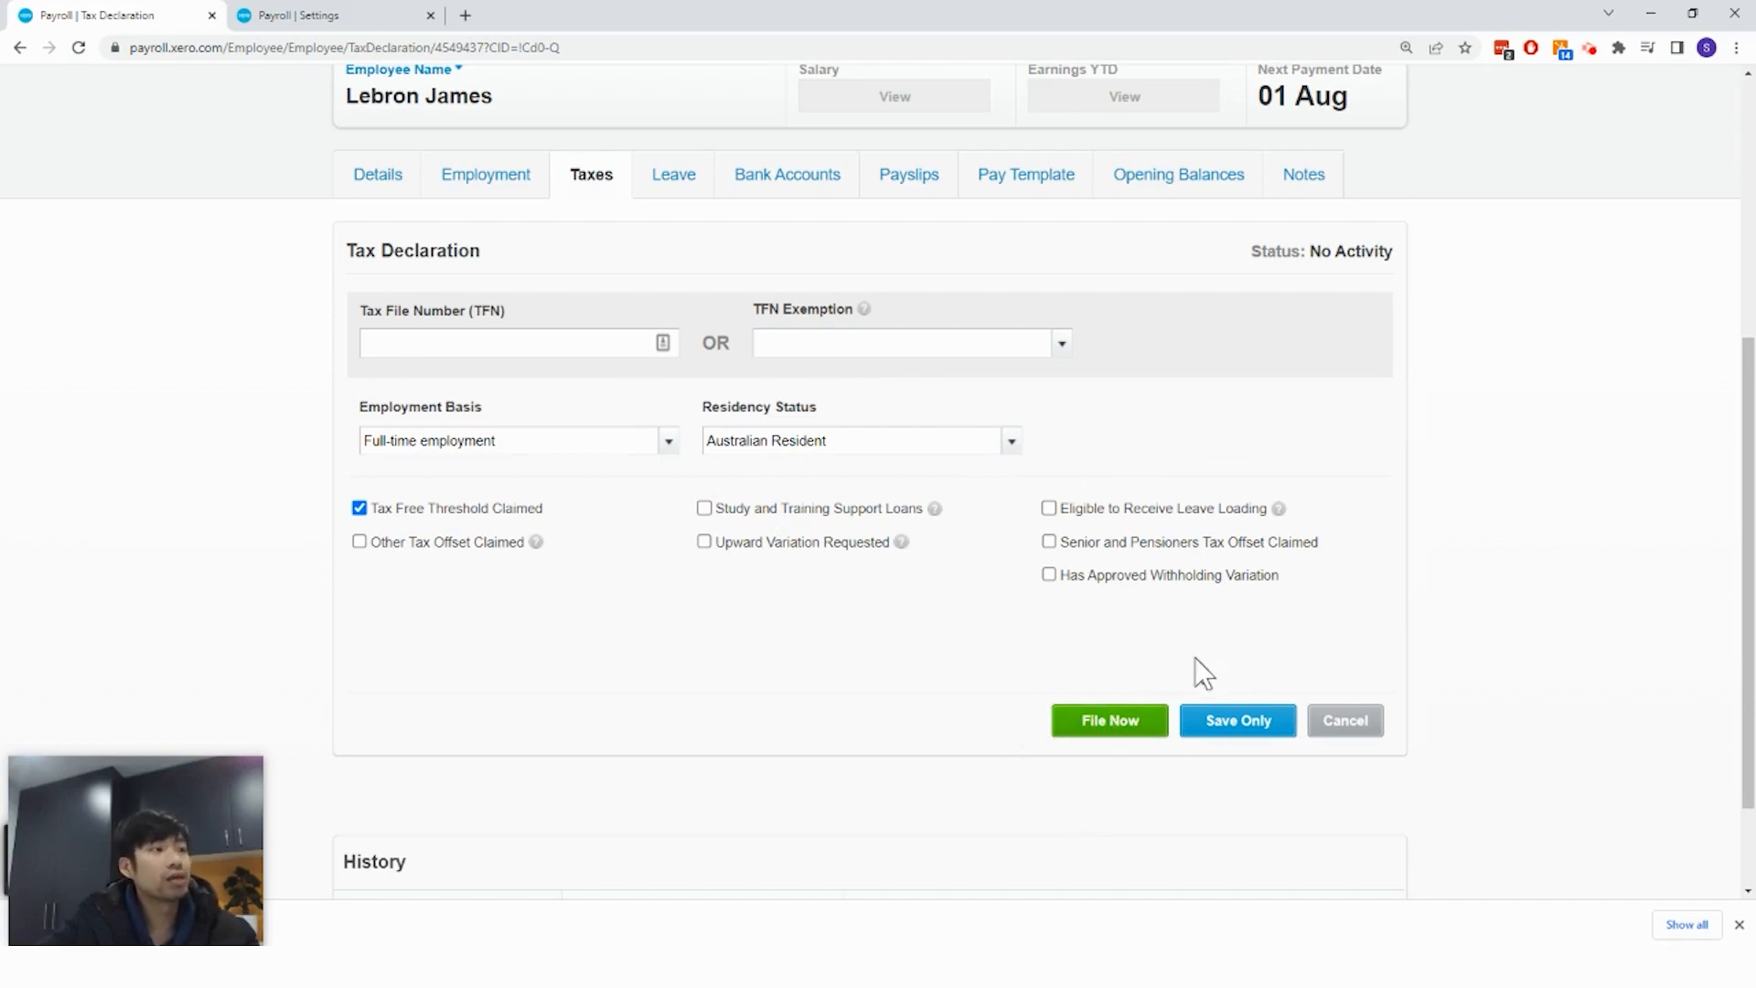
pyautogui.click(1235, 720)
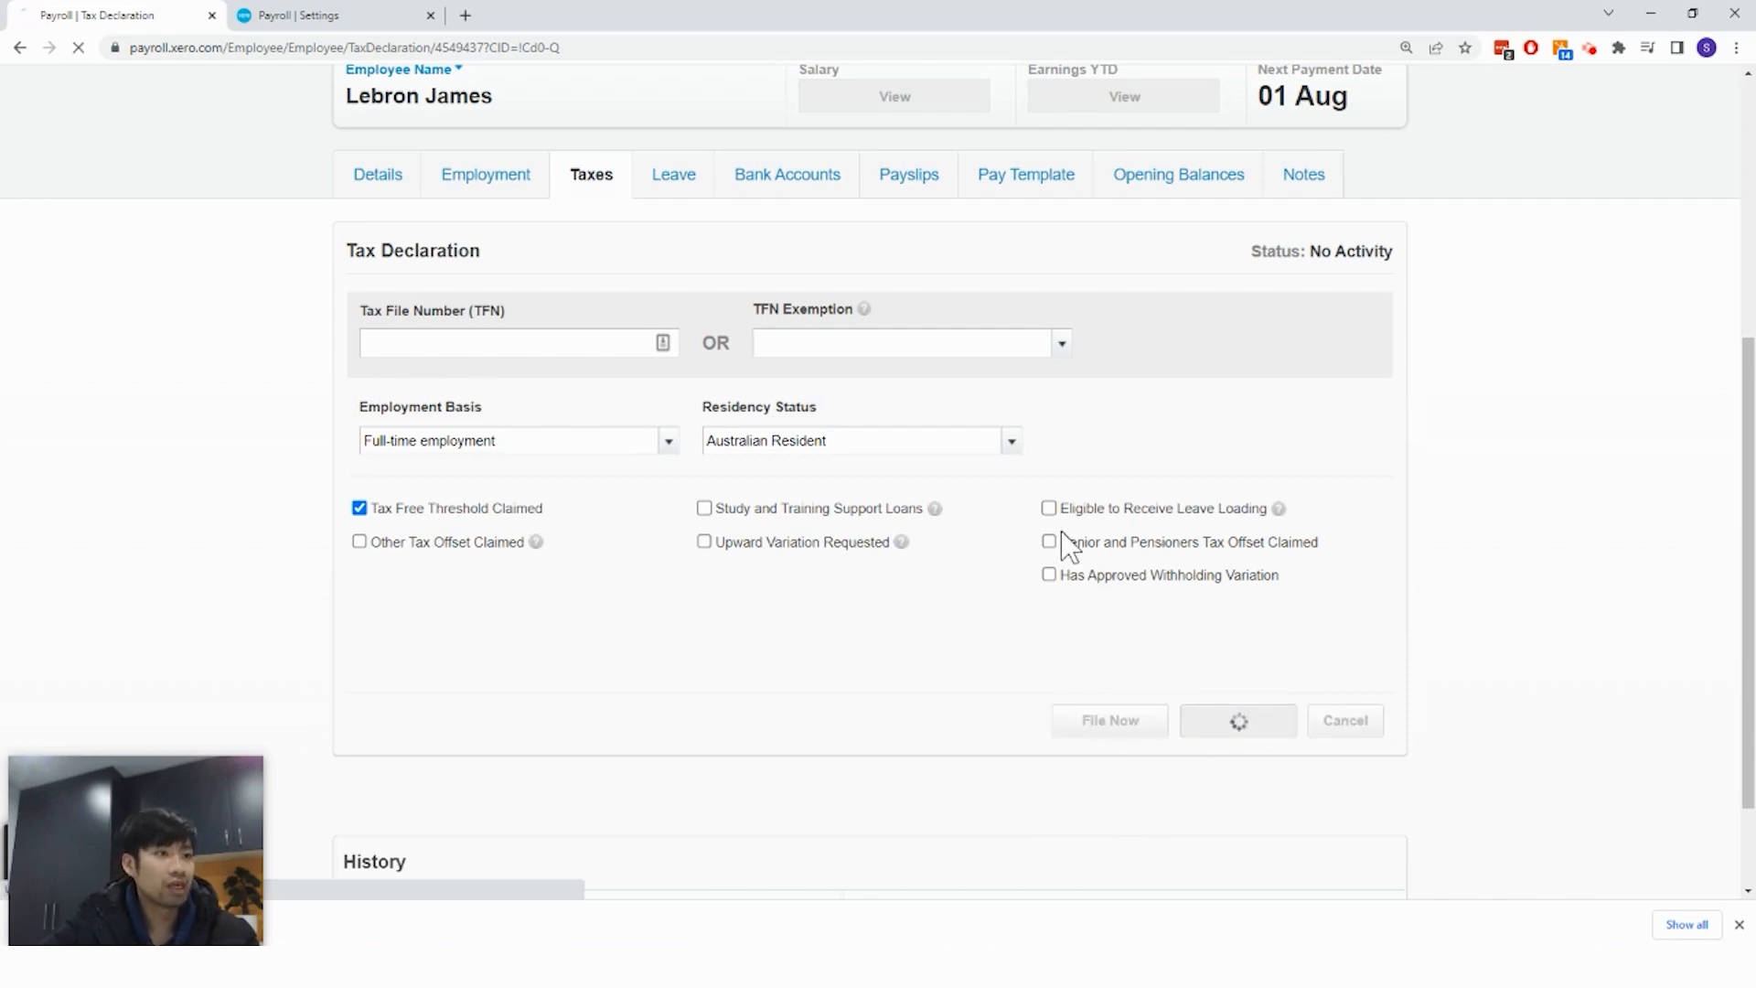
pyautogui.scroll(-2, 1061, 540)
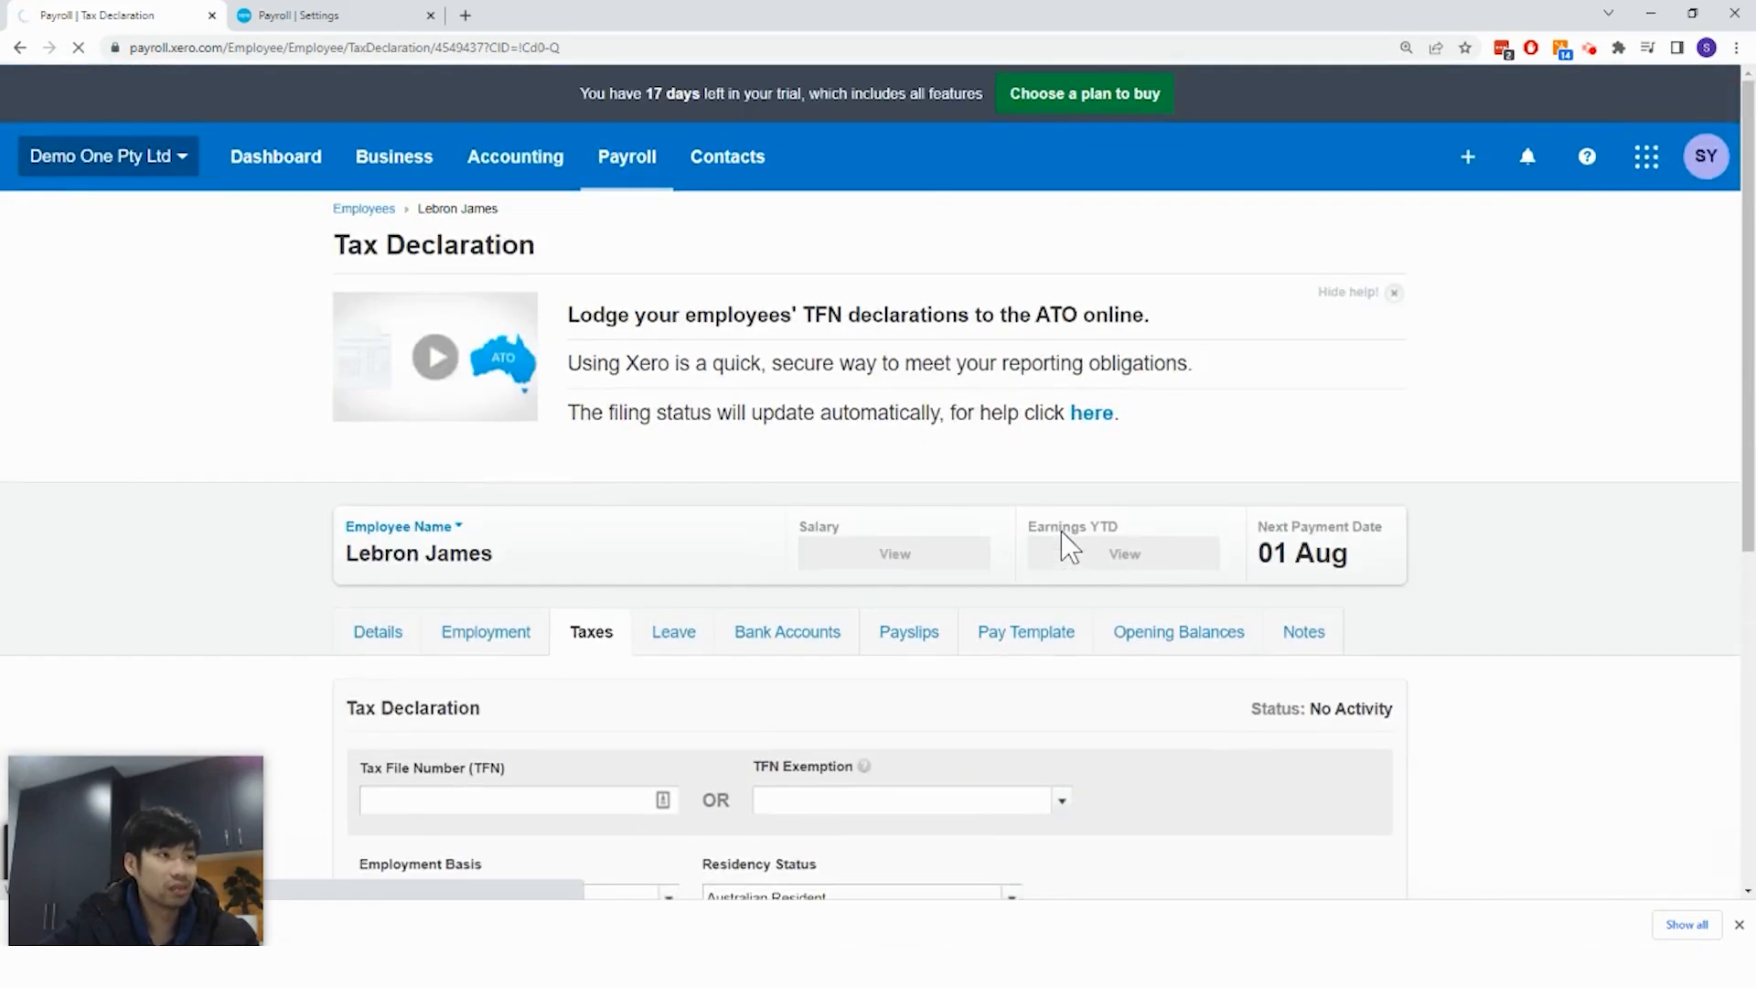
pyautogui.scroll(-4, 1068, 546)
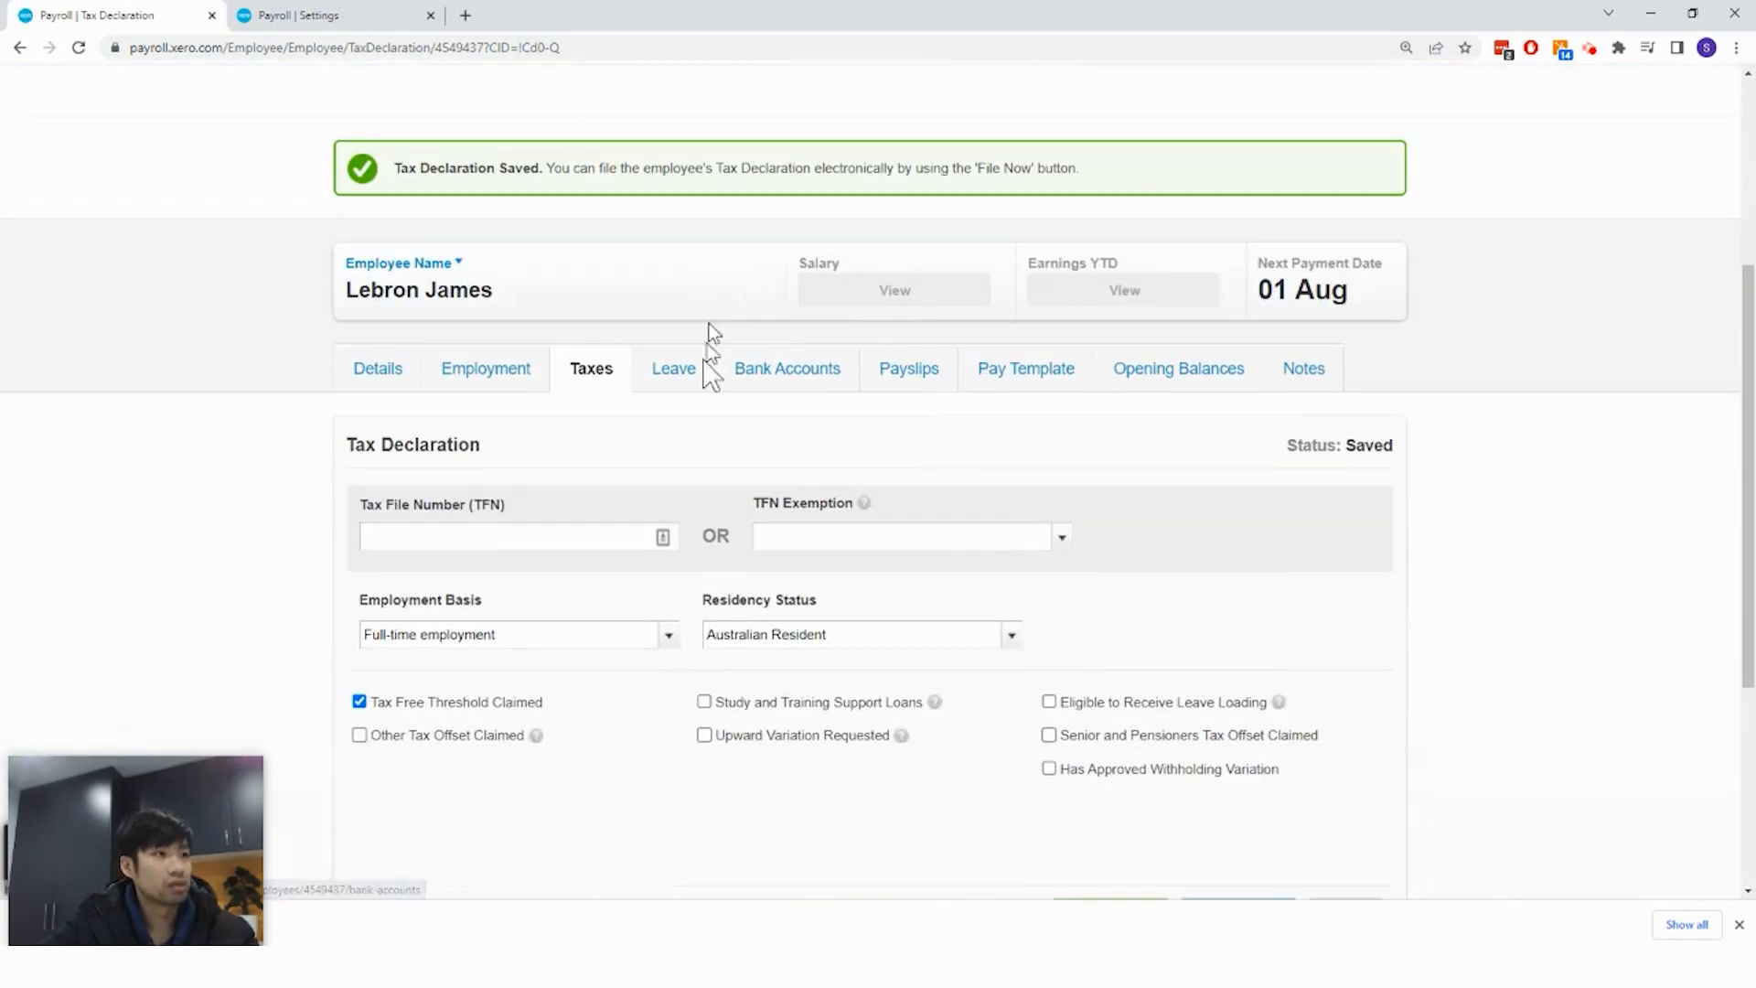
# Assign default Annual and Personal/Carer's Leave at 0 hours each, then show the Bank Accounts form
pyautogui.click(674, 369)
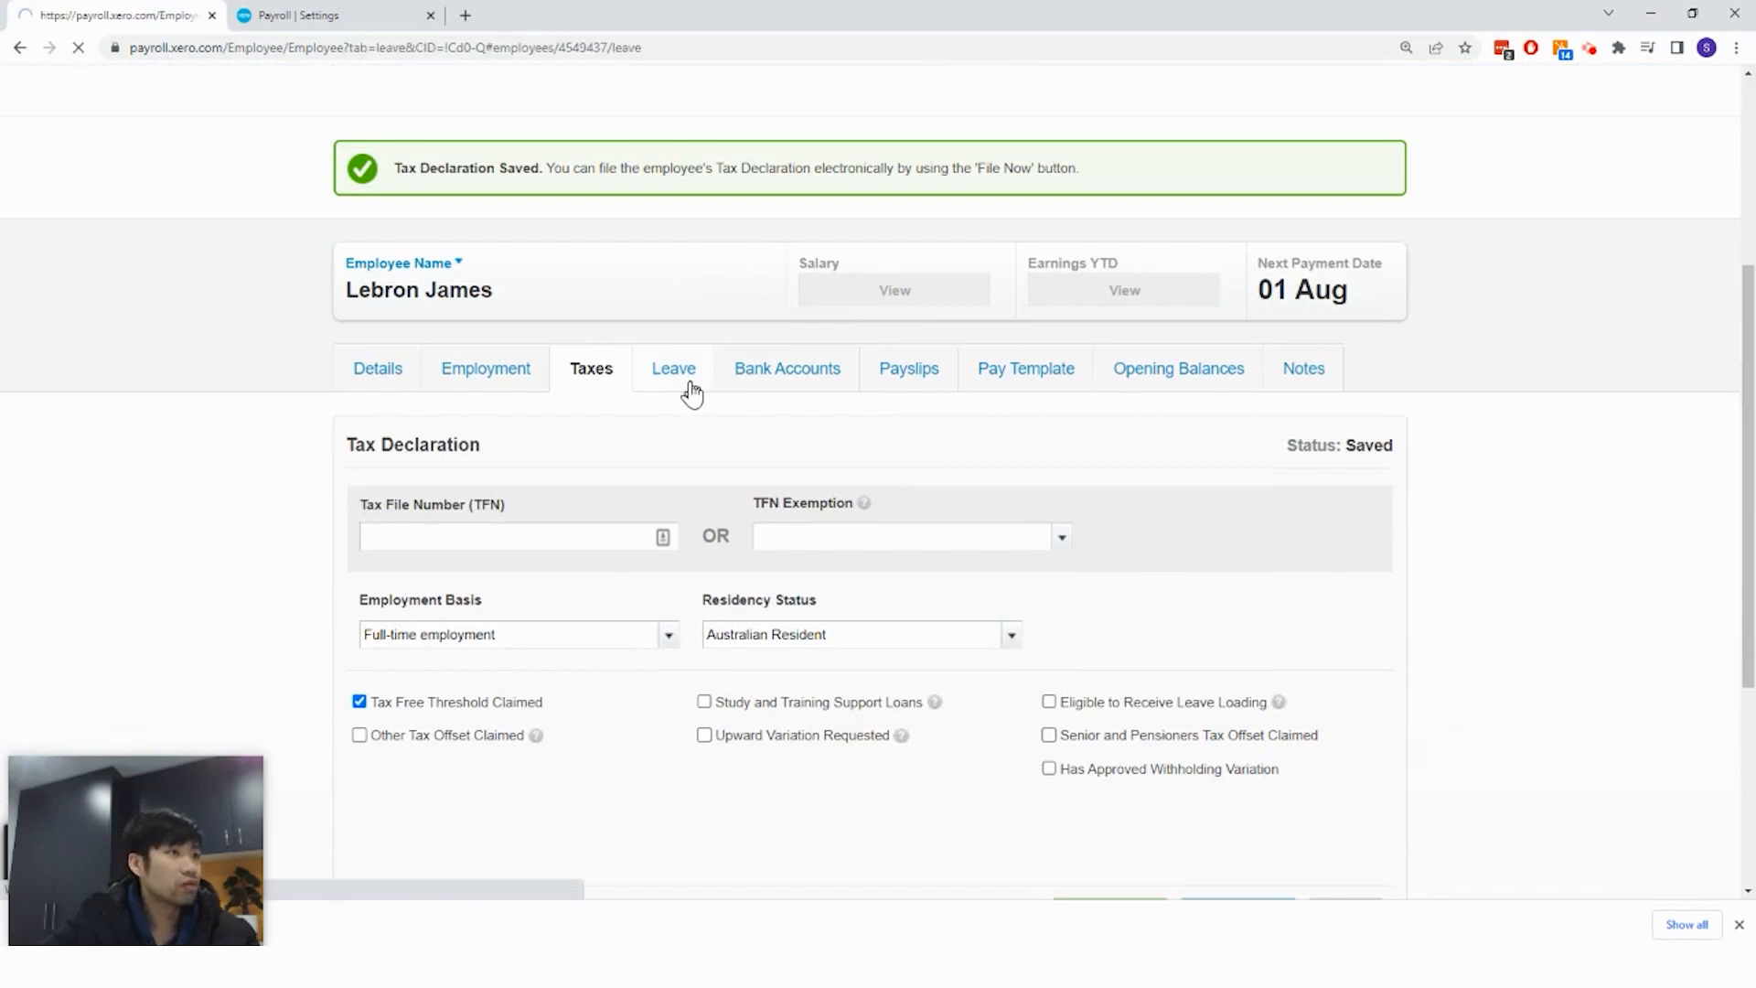
pyautogui.scroll(-4, 1456, 442)
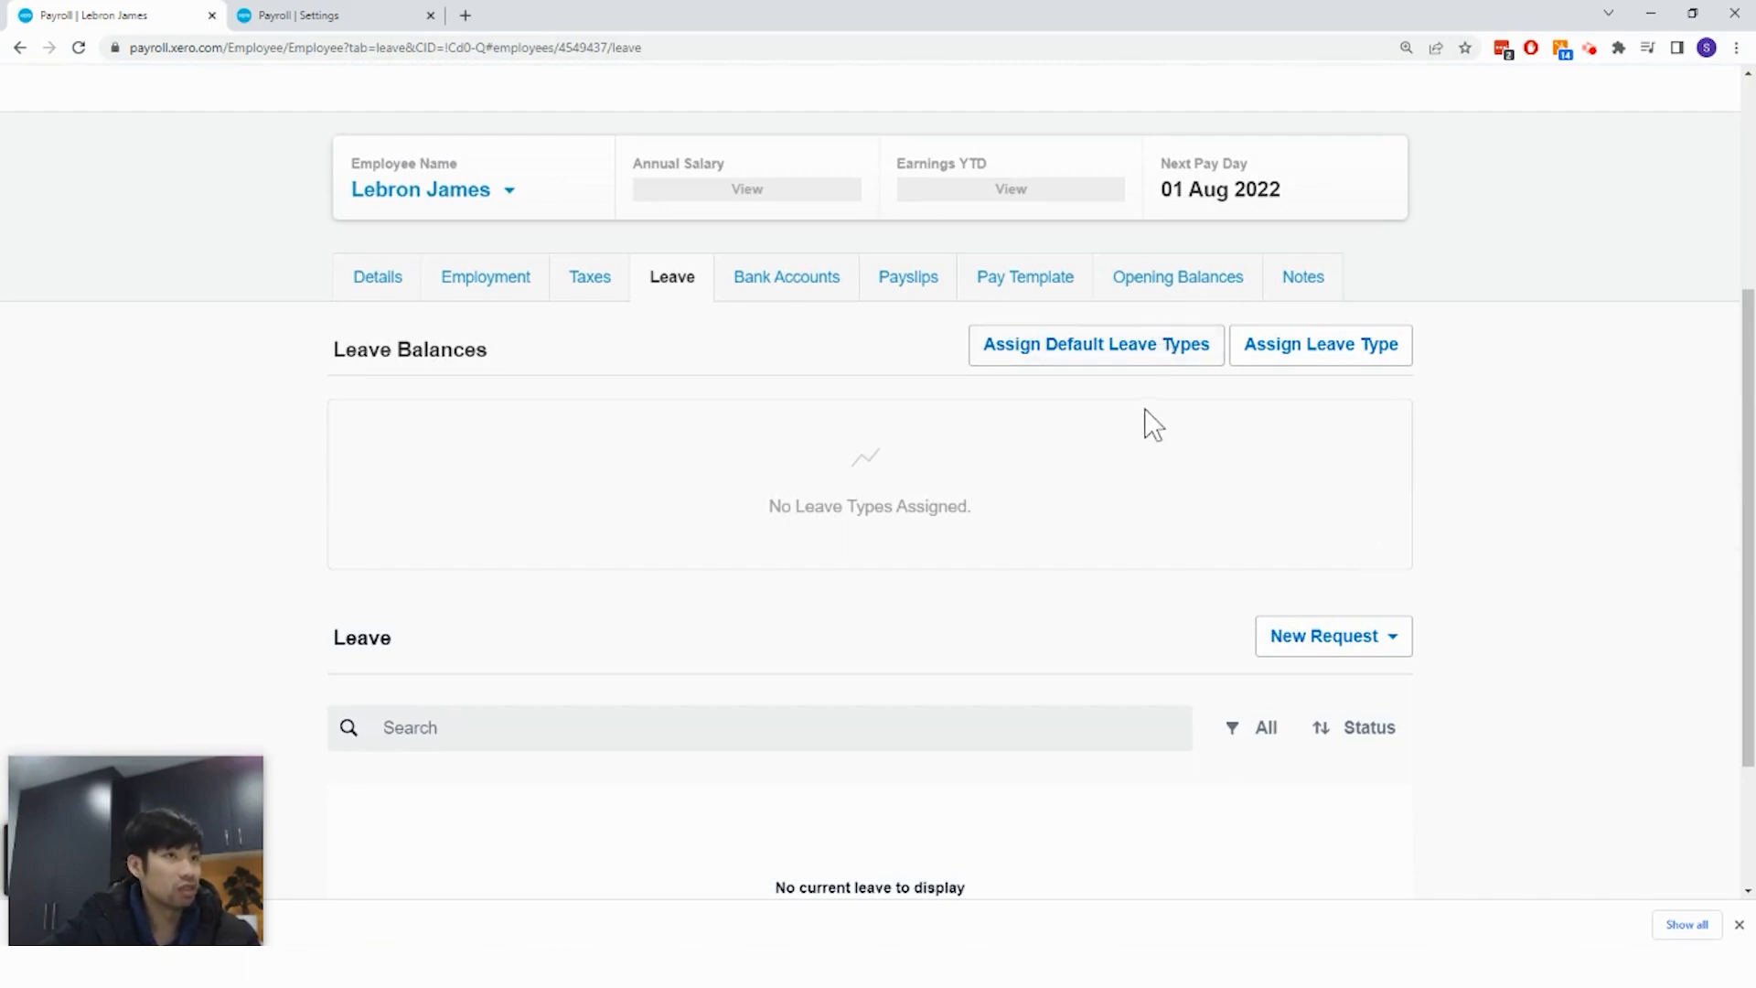
pyautogui.click(1154, 352)
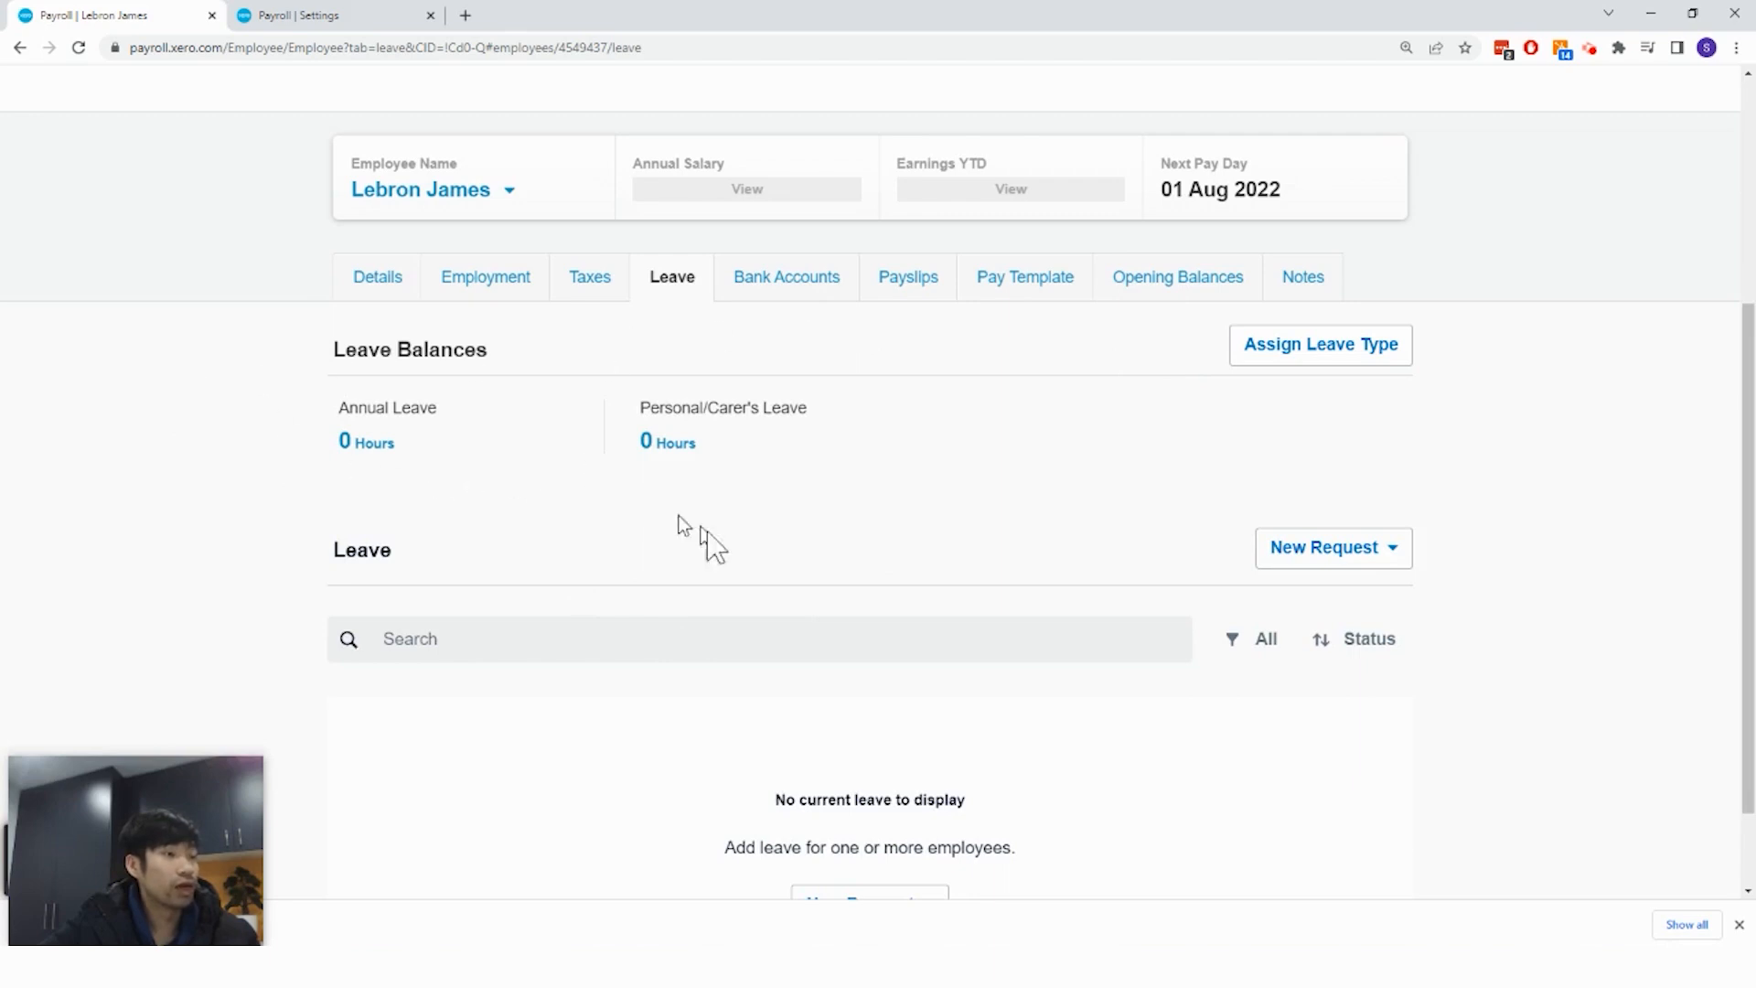
pyautogui.click(798, 265)
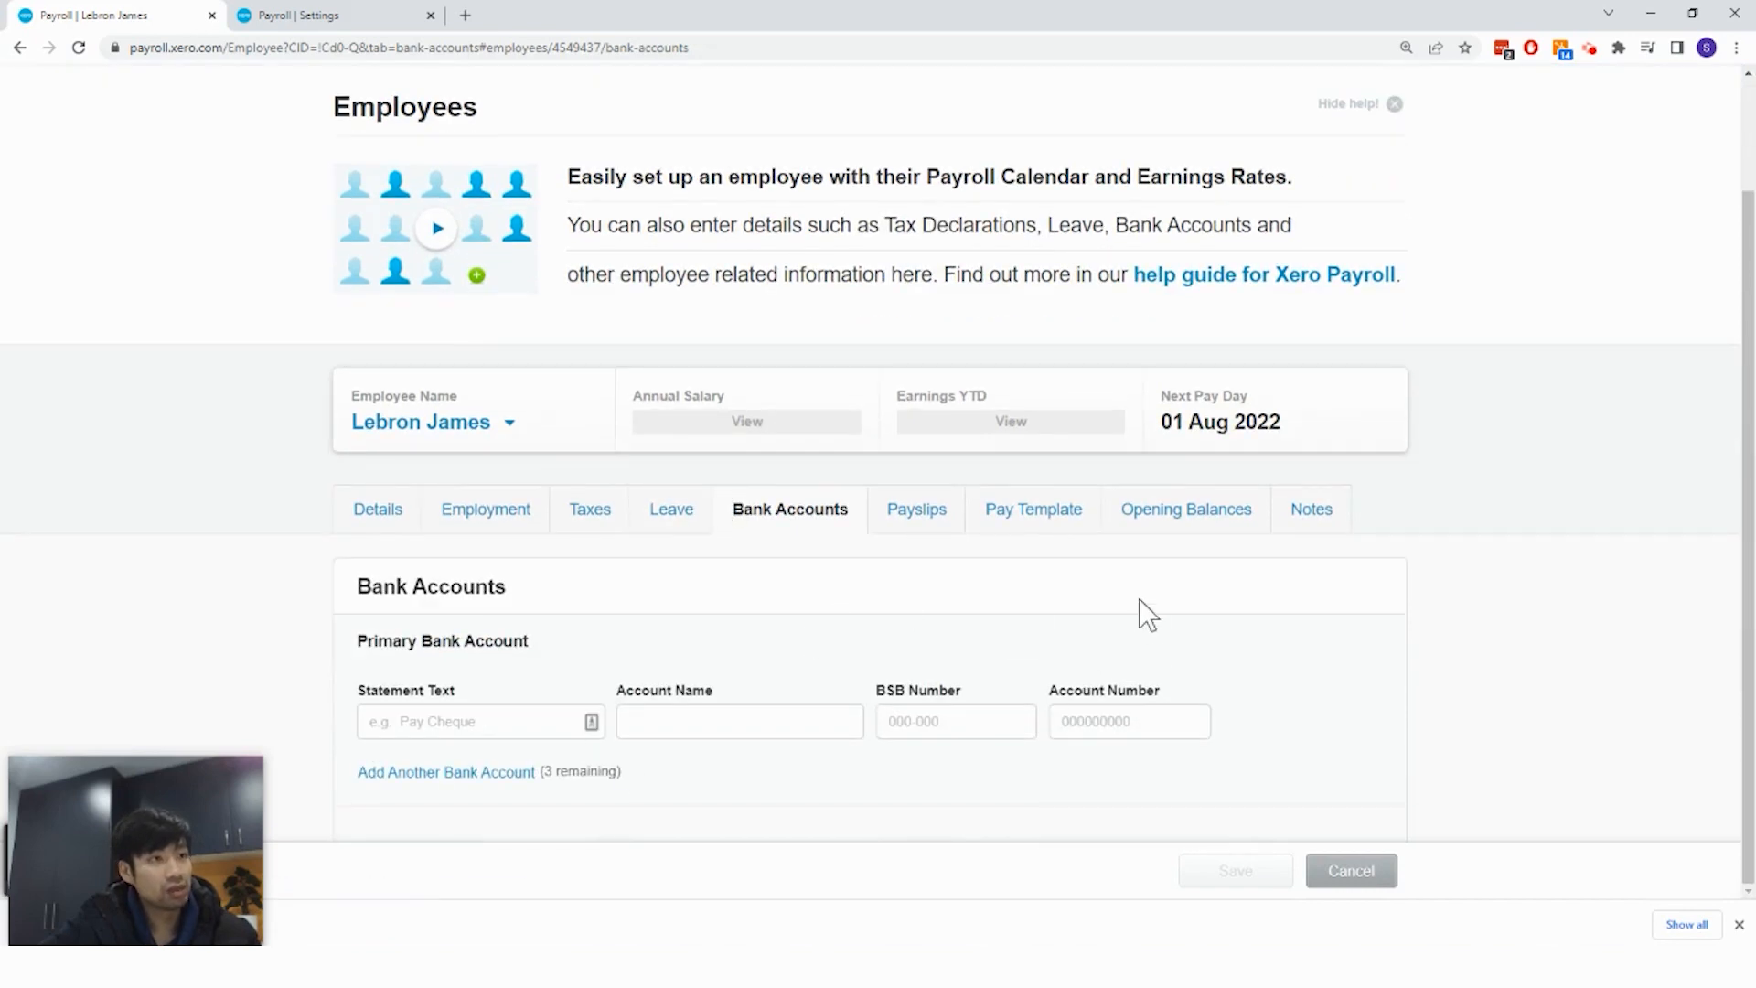
# Show the employee's Pay Template, which has no earnings, deduction, super or reimbursement lines
pyautogui.click(1041, 520)
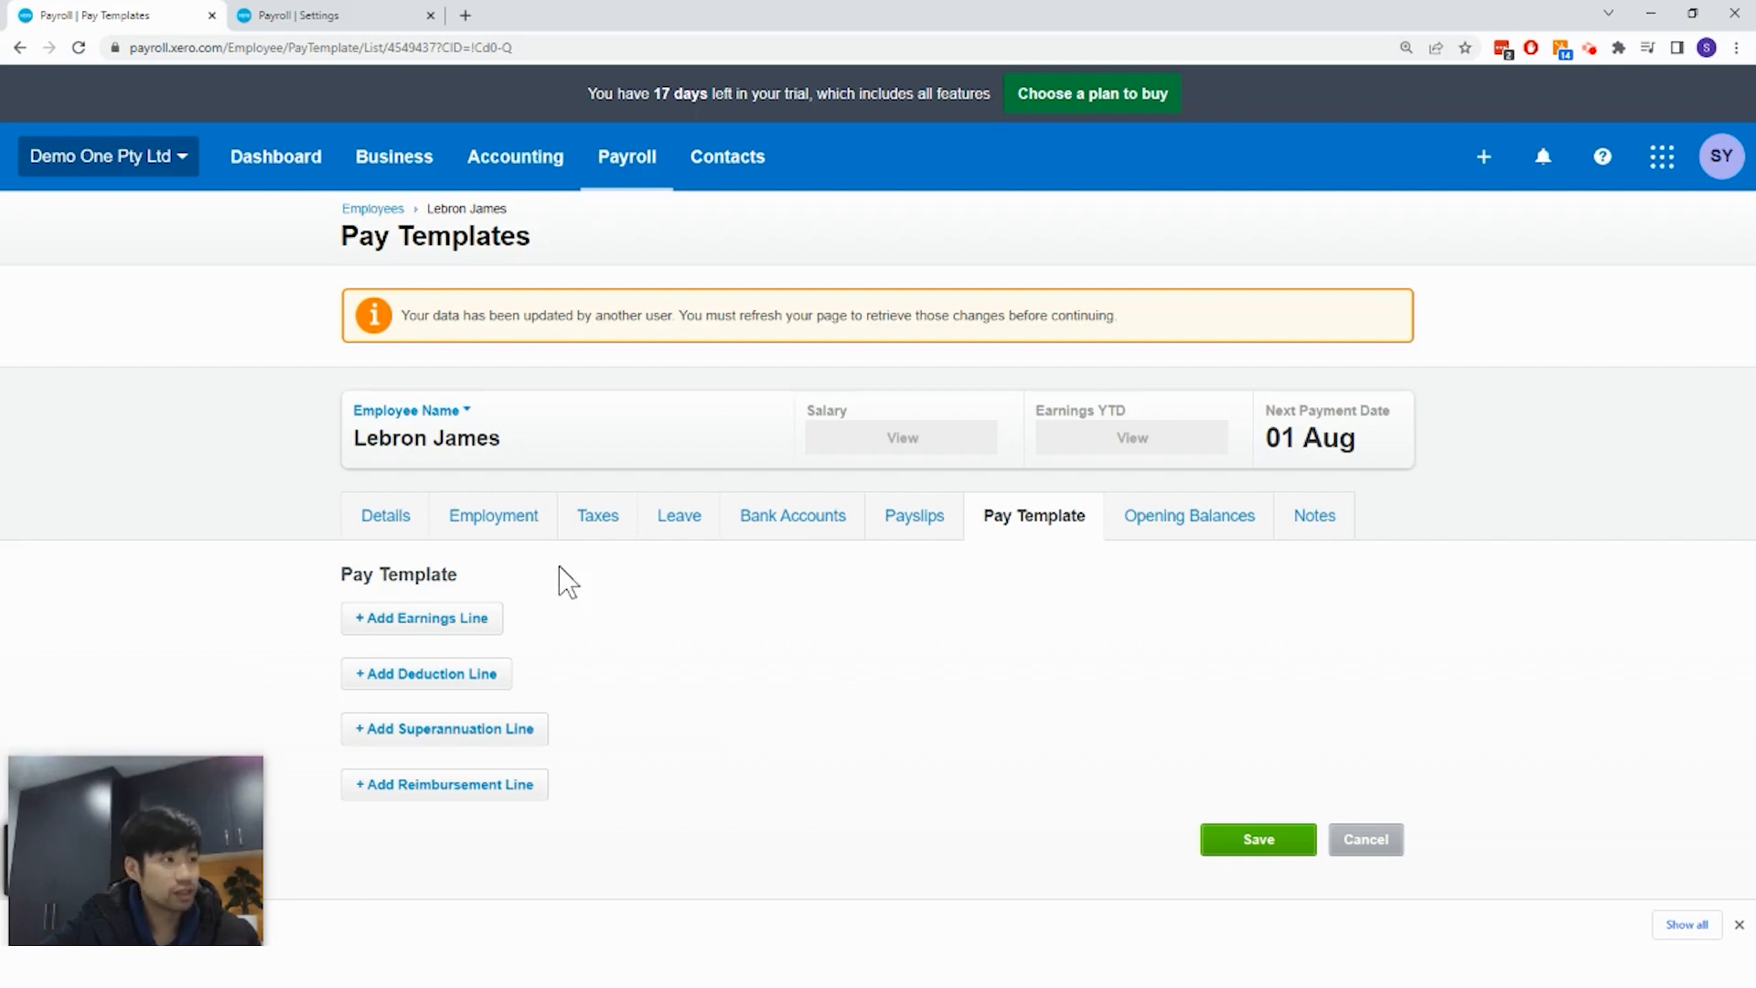
# Add an hourly Ordinary Hours earnings line to the pay template
pyautogui.click(479, 626)
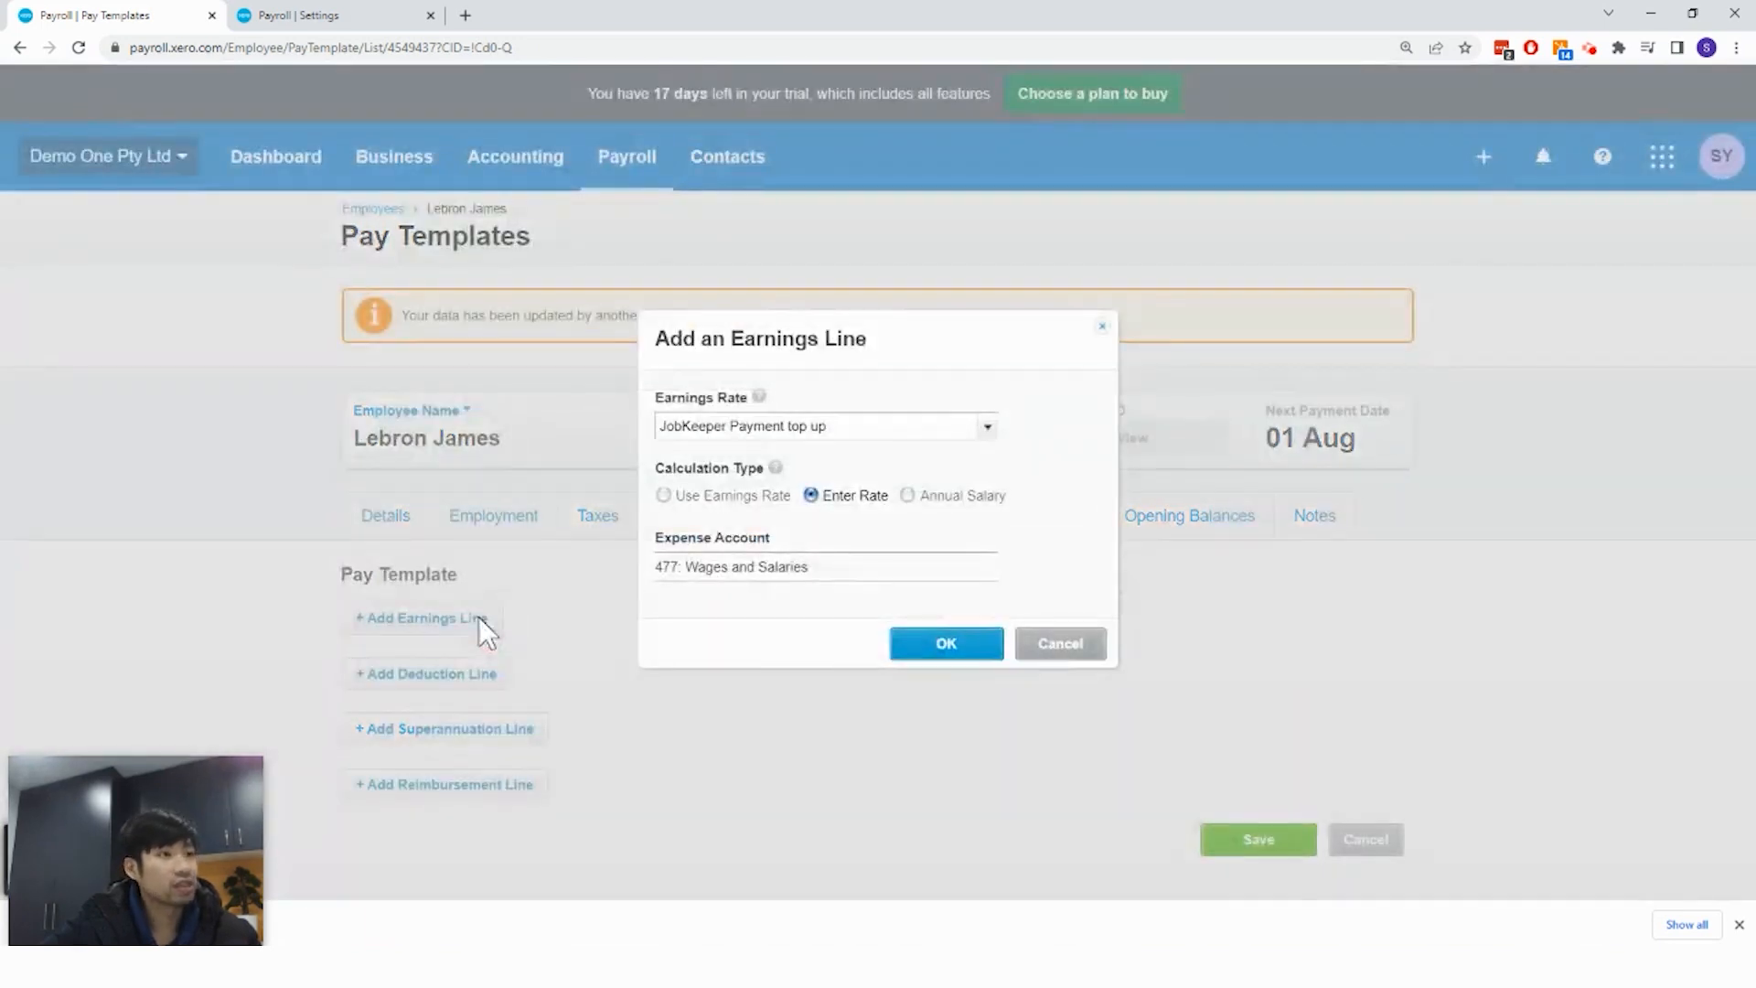
pyautogui.click(991, 434)
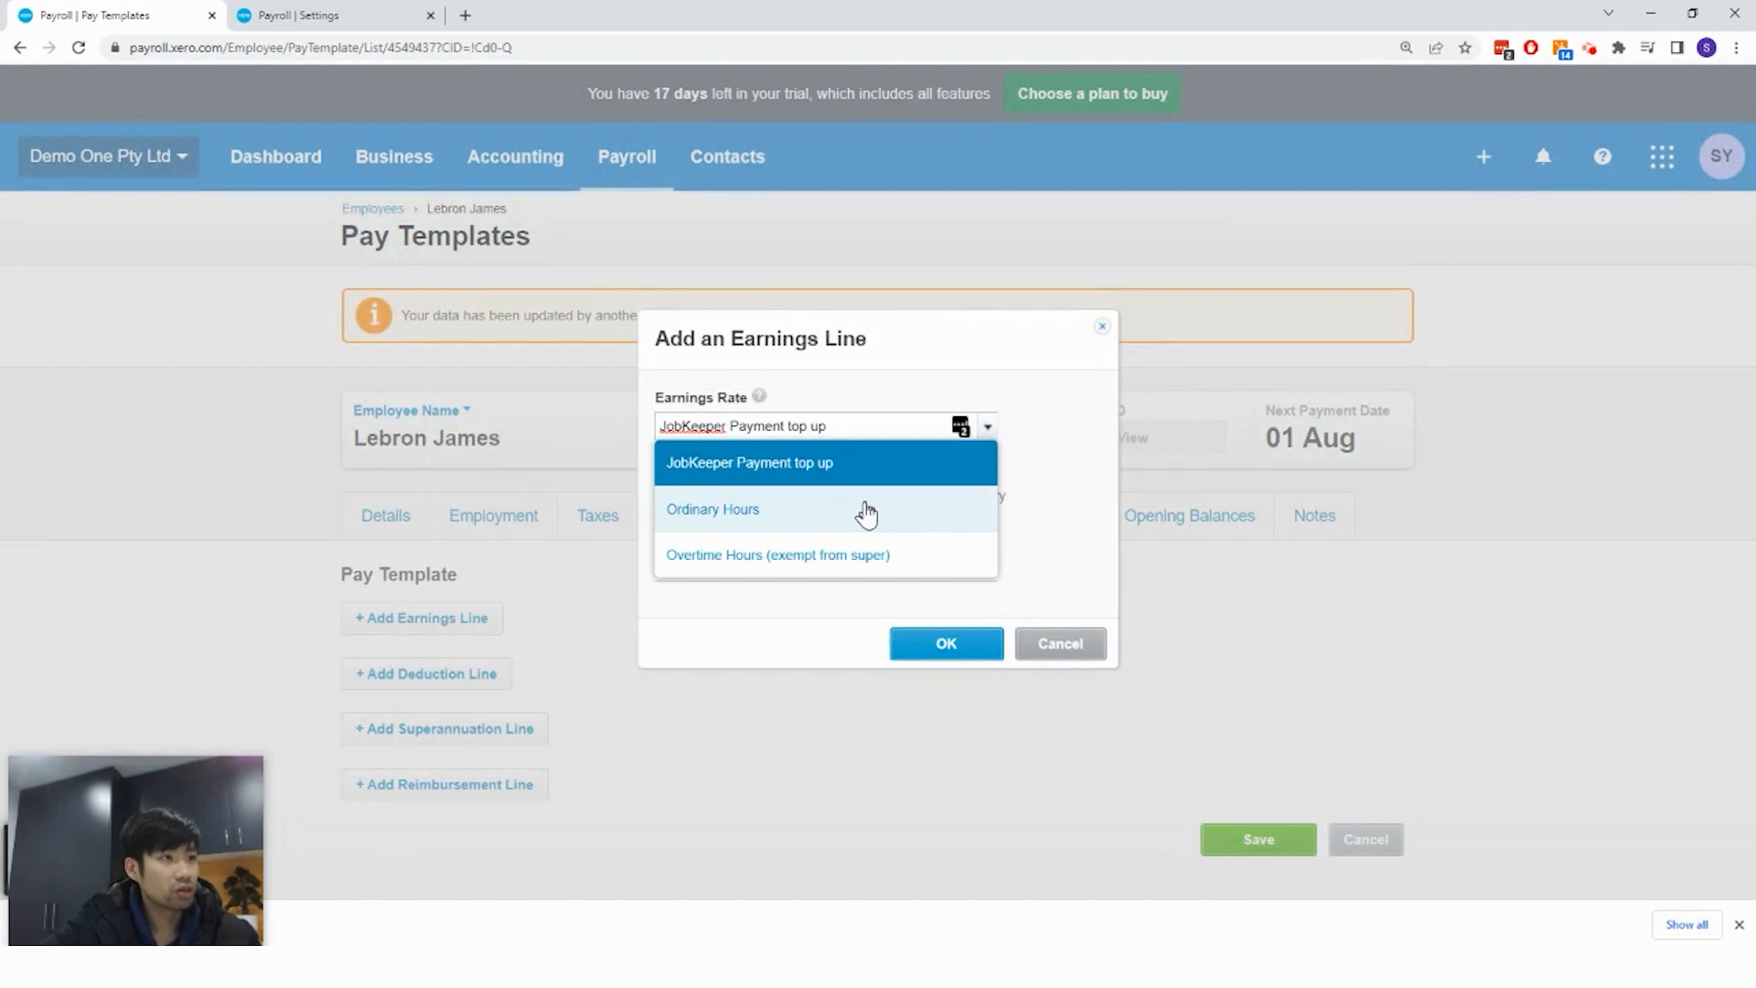
pyautogui.click(866, 515)
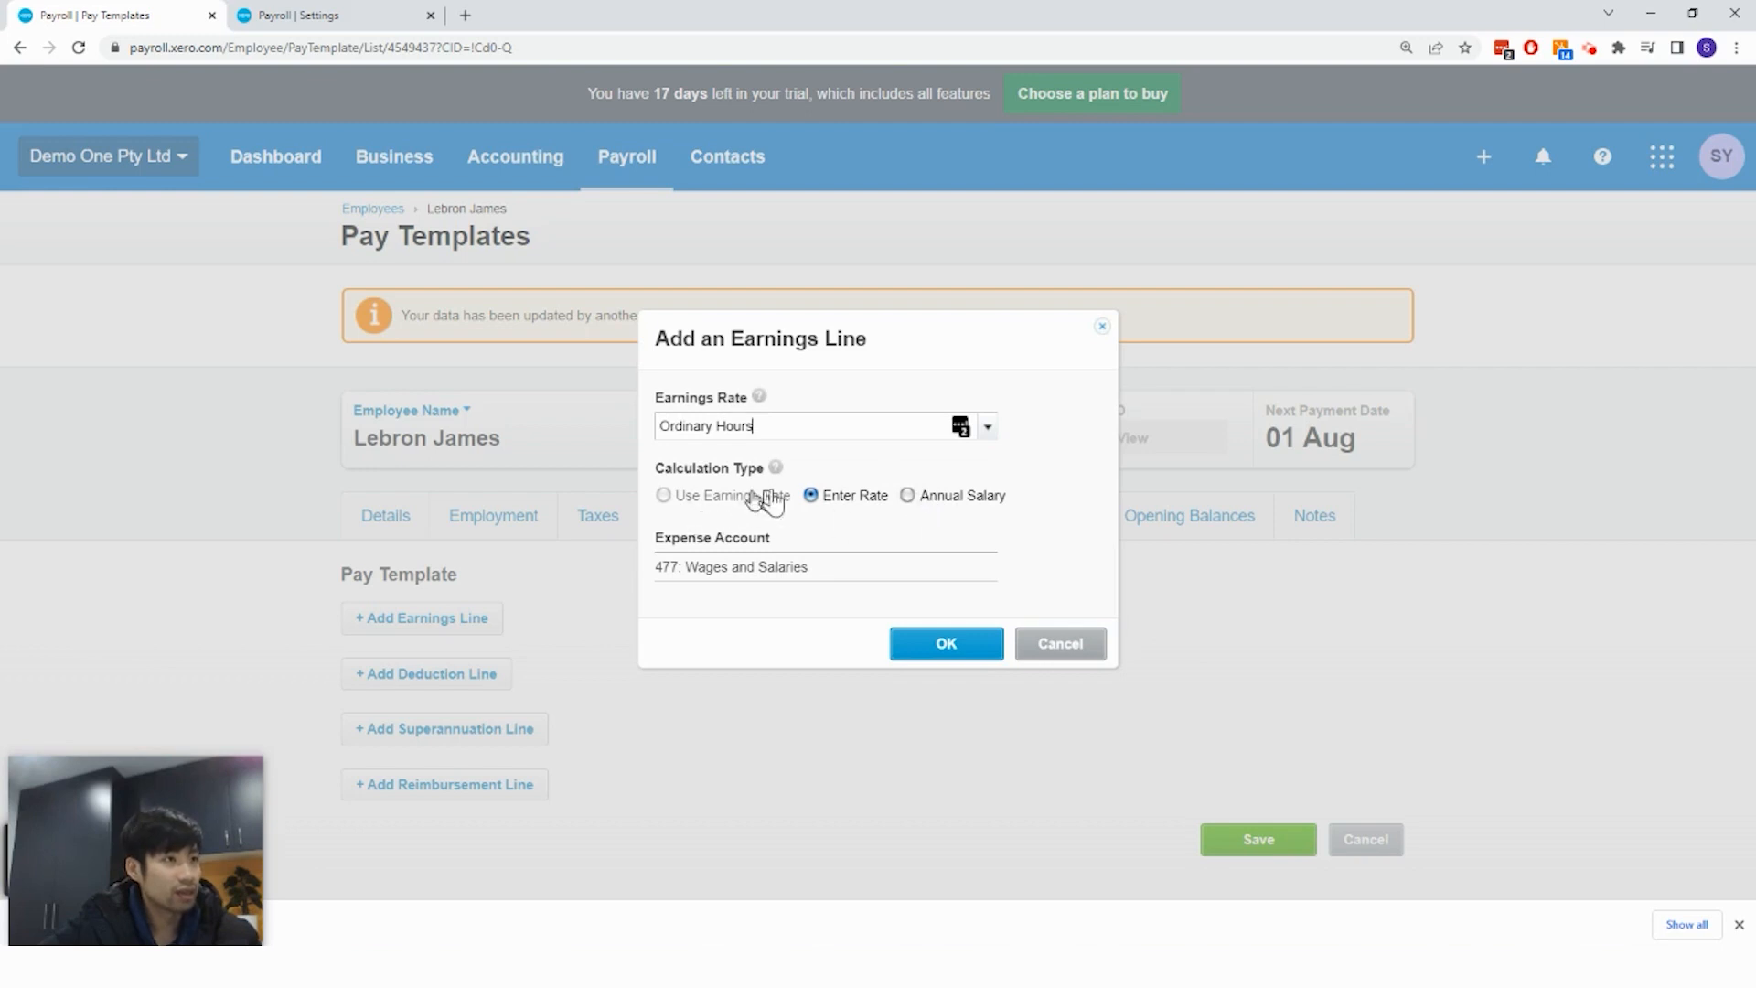
pyautogui.click(947, 644)
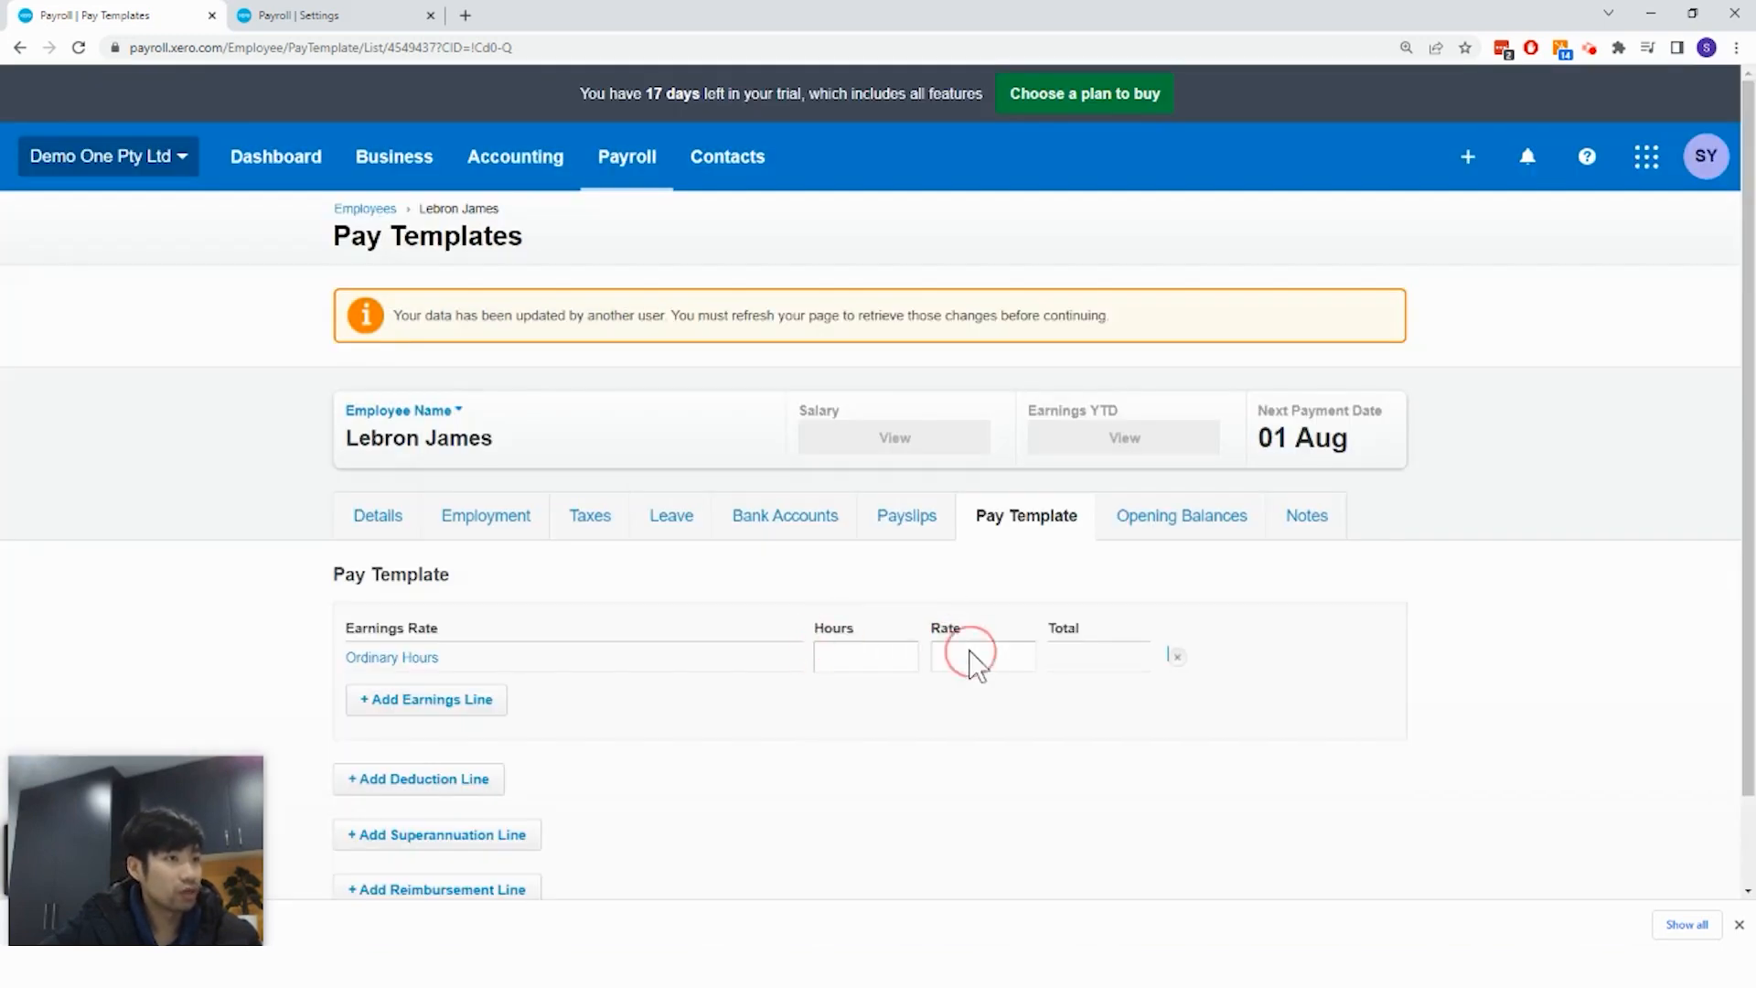
# Add a salaried Ordinary Hours line at 38 hours per week and 80,000.00 annual salary
pyautogui.click(443, 706)
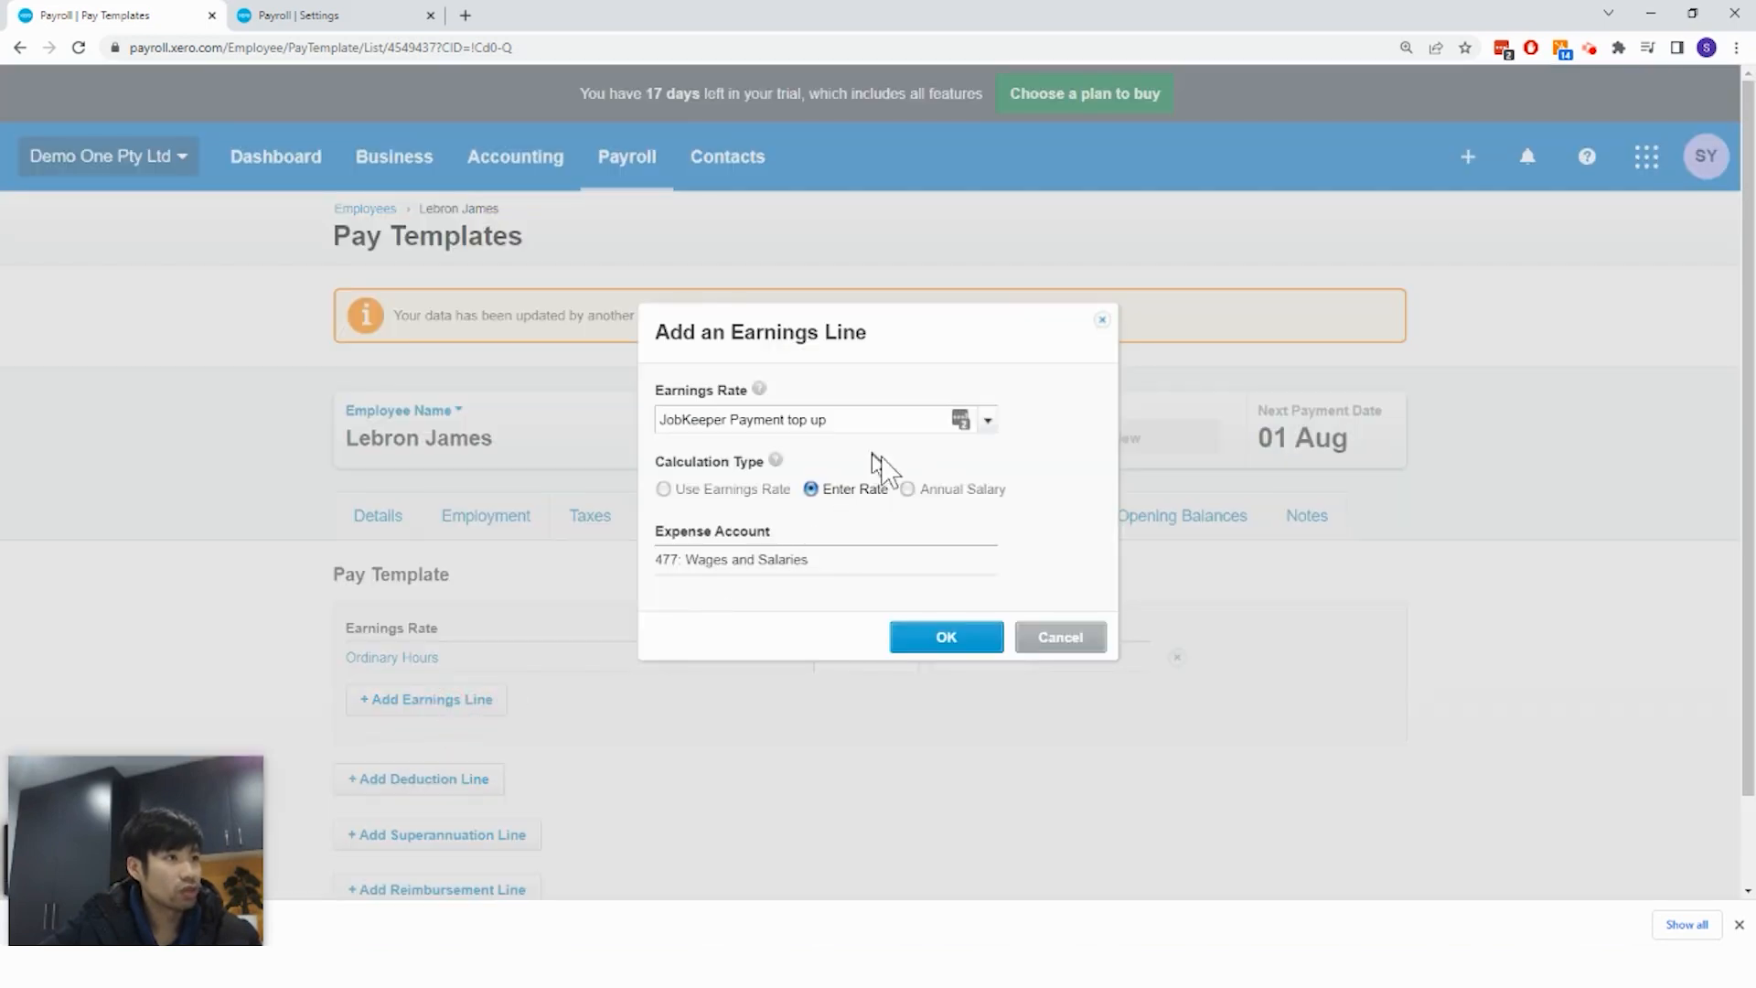
pyautogui.click(988, 420)
pyautogui.click(951, 498)
pyautogui.click(954, 498)
pyautogui.click(959, 635)
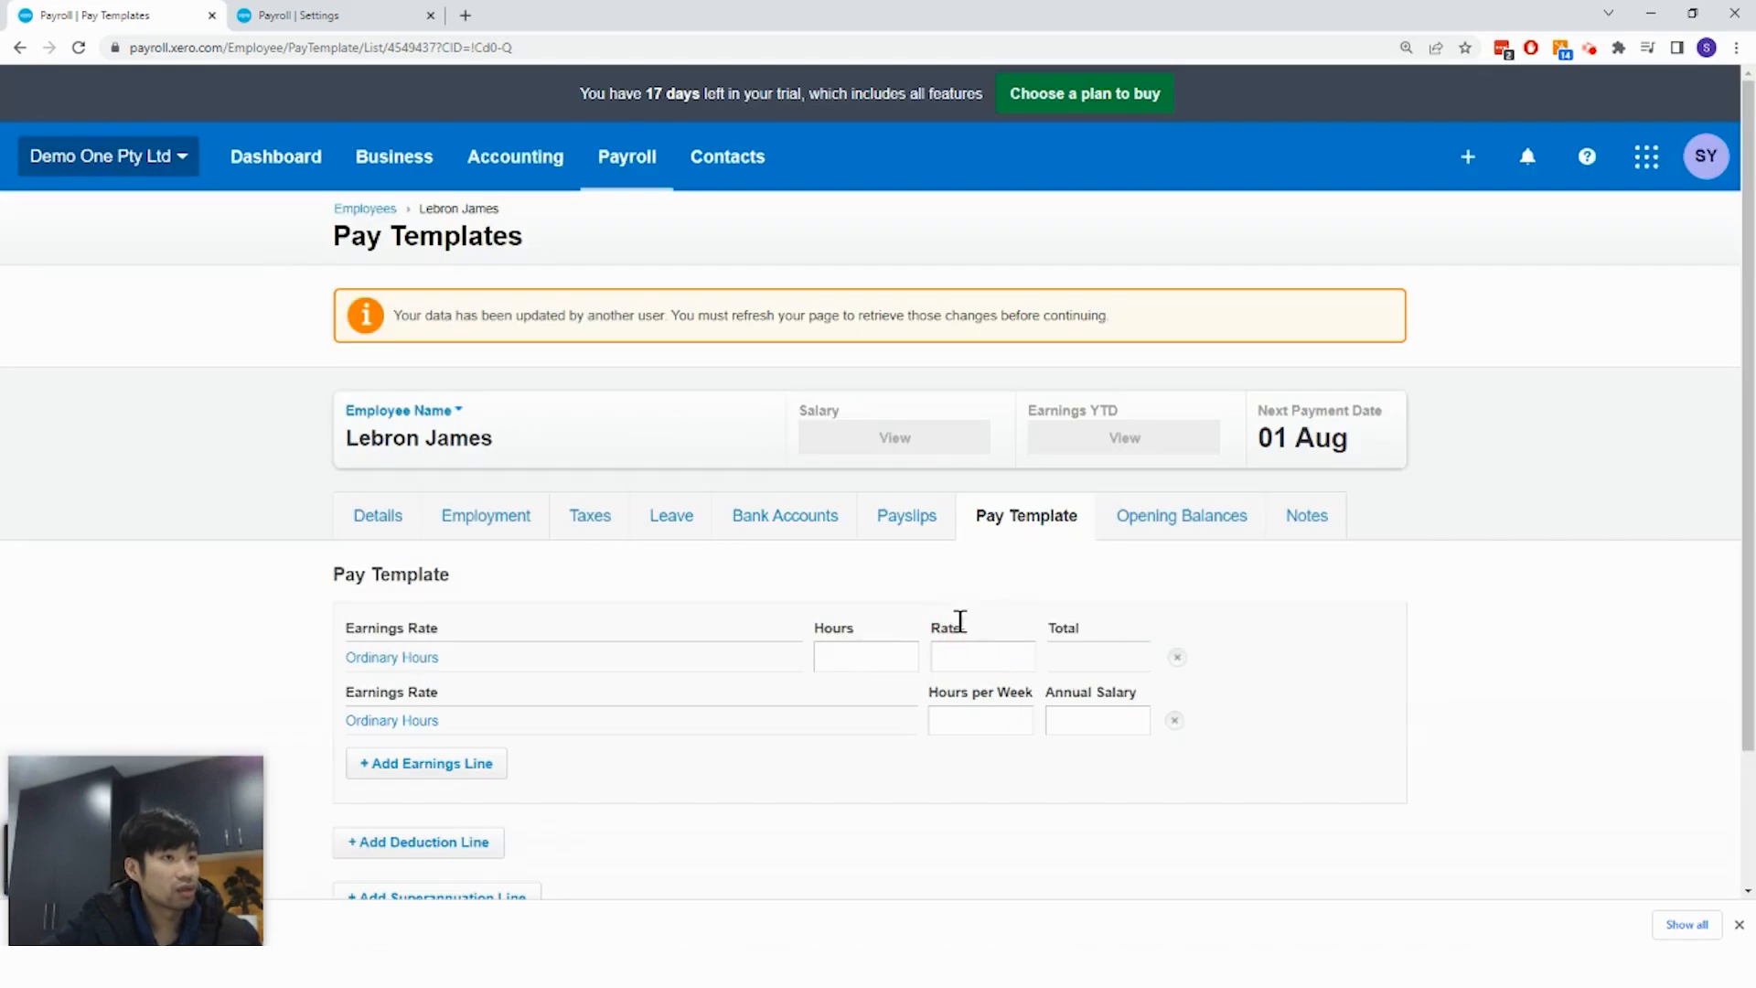
pyautogui.click(980, 727)
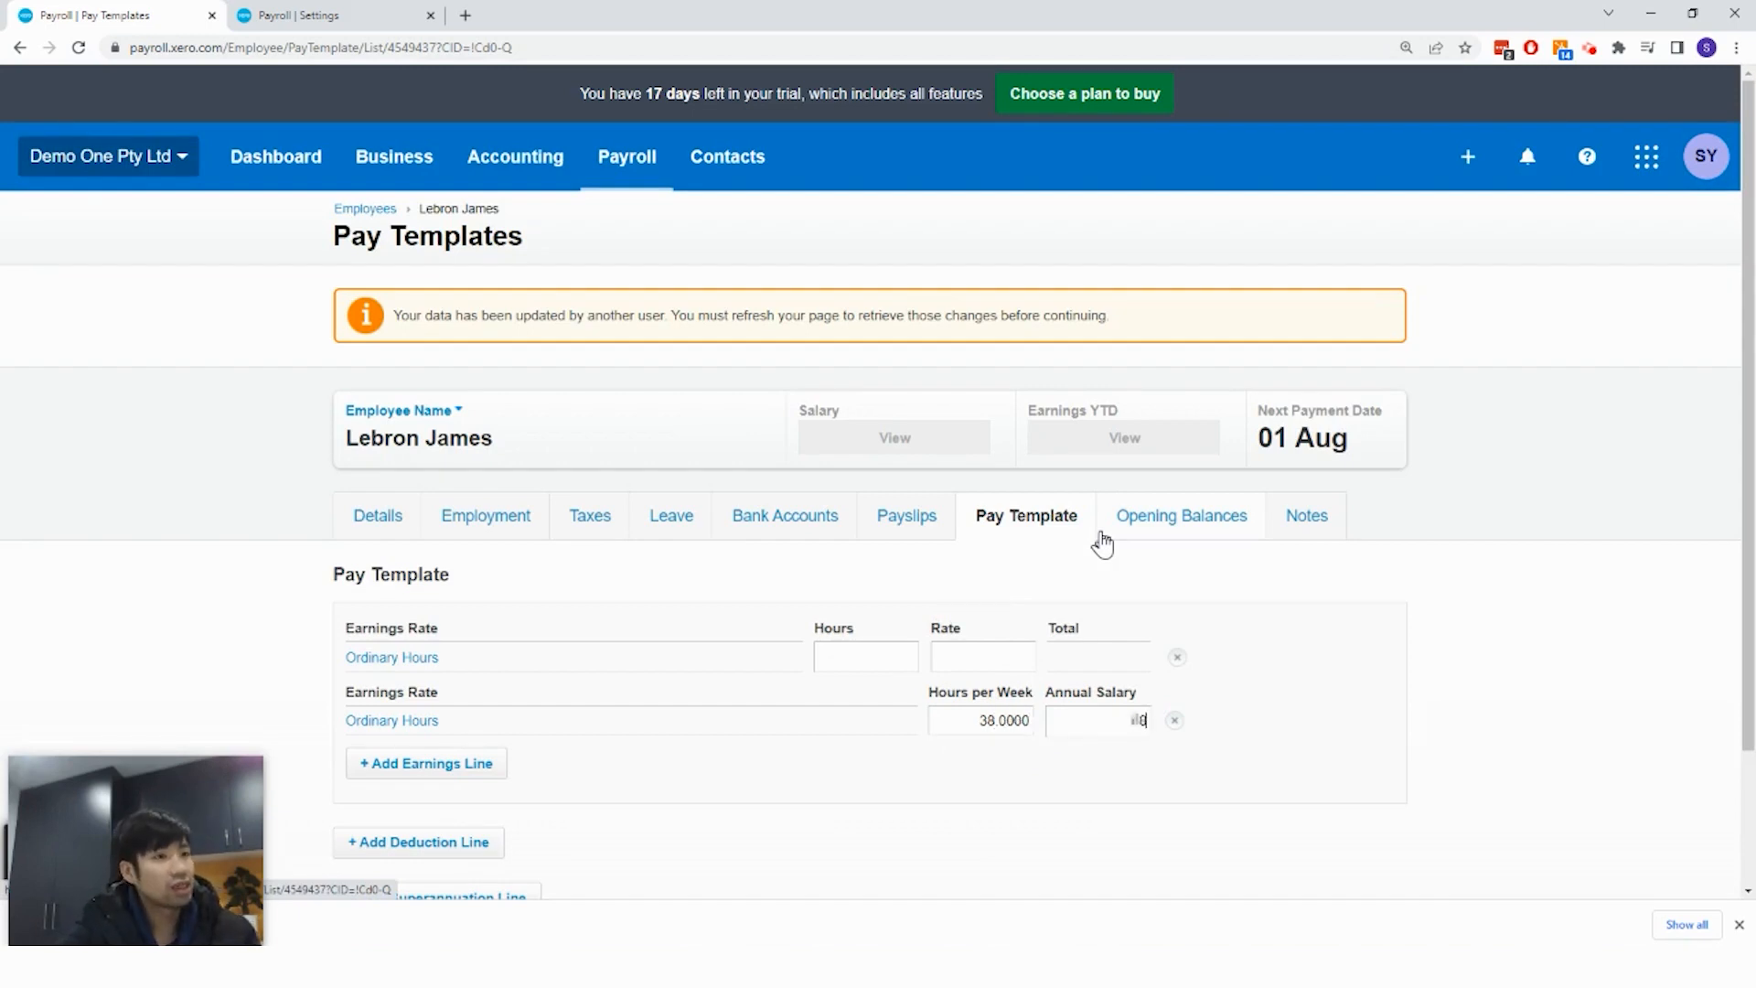
pyautogui.click(1335, 631)
pyautogui.click(904, 646)
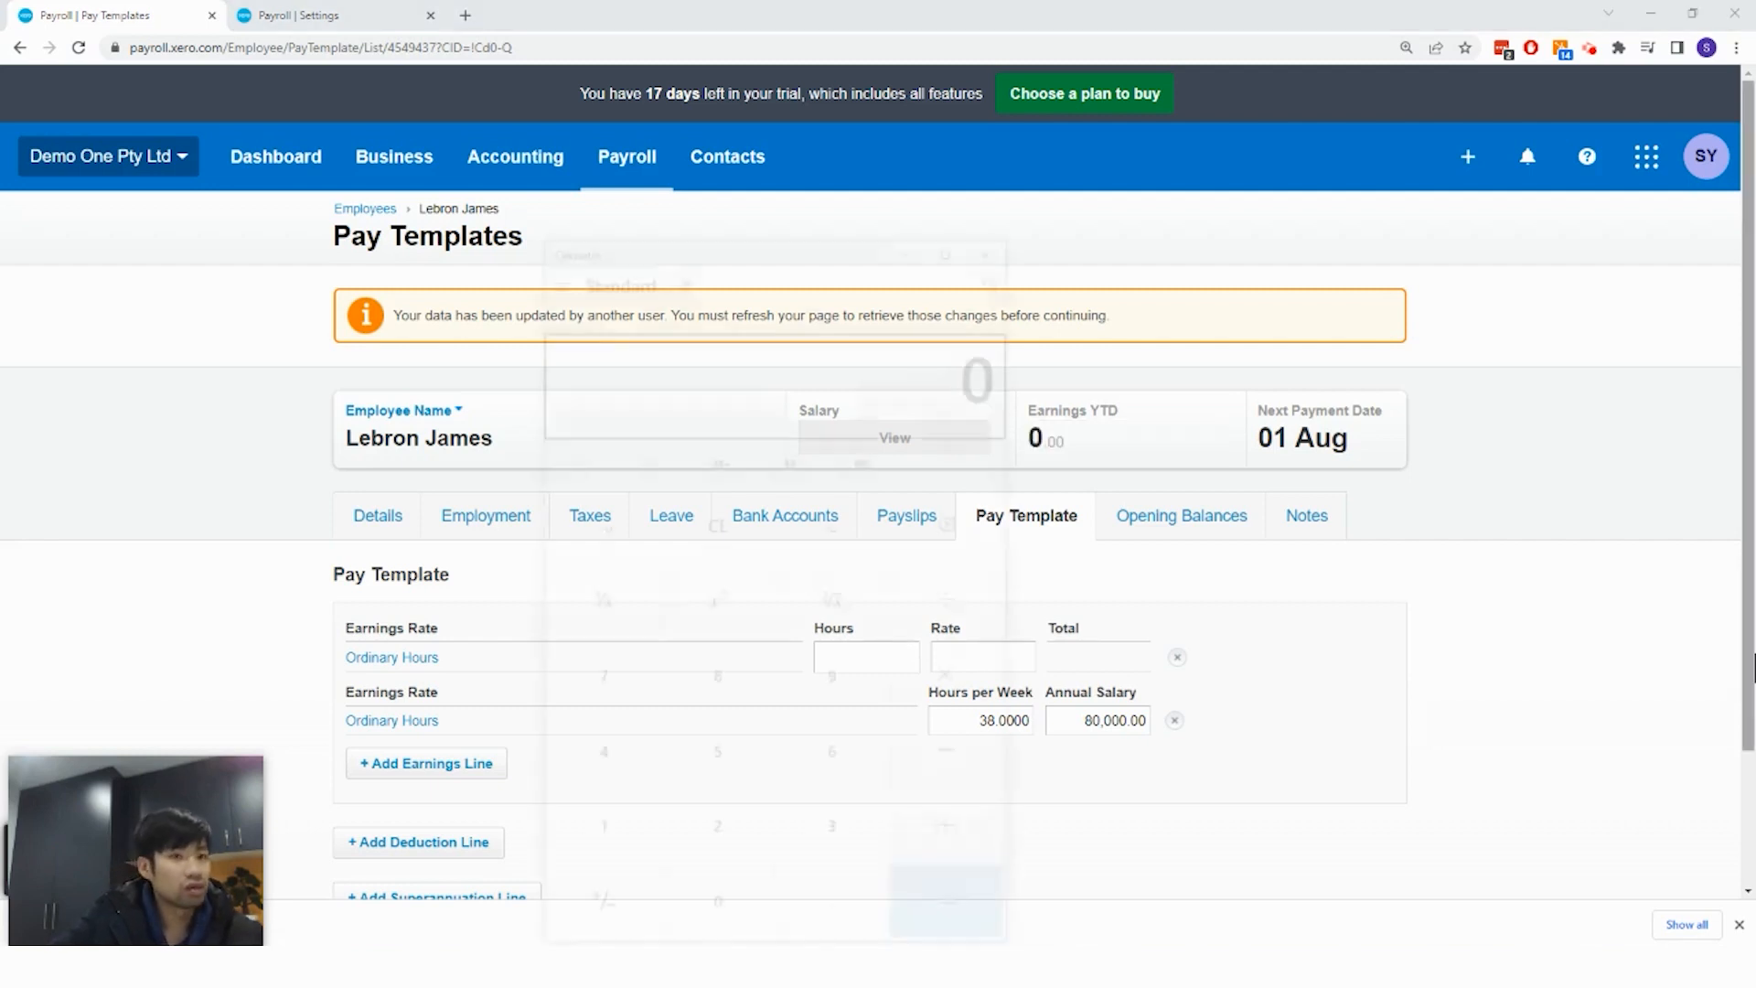
# Fill the hourly line with 152 hours (38×4 from Calculator) at a rate of 40
pyautogui.write('38*4=')
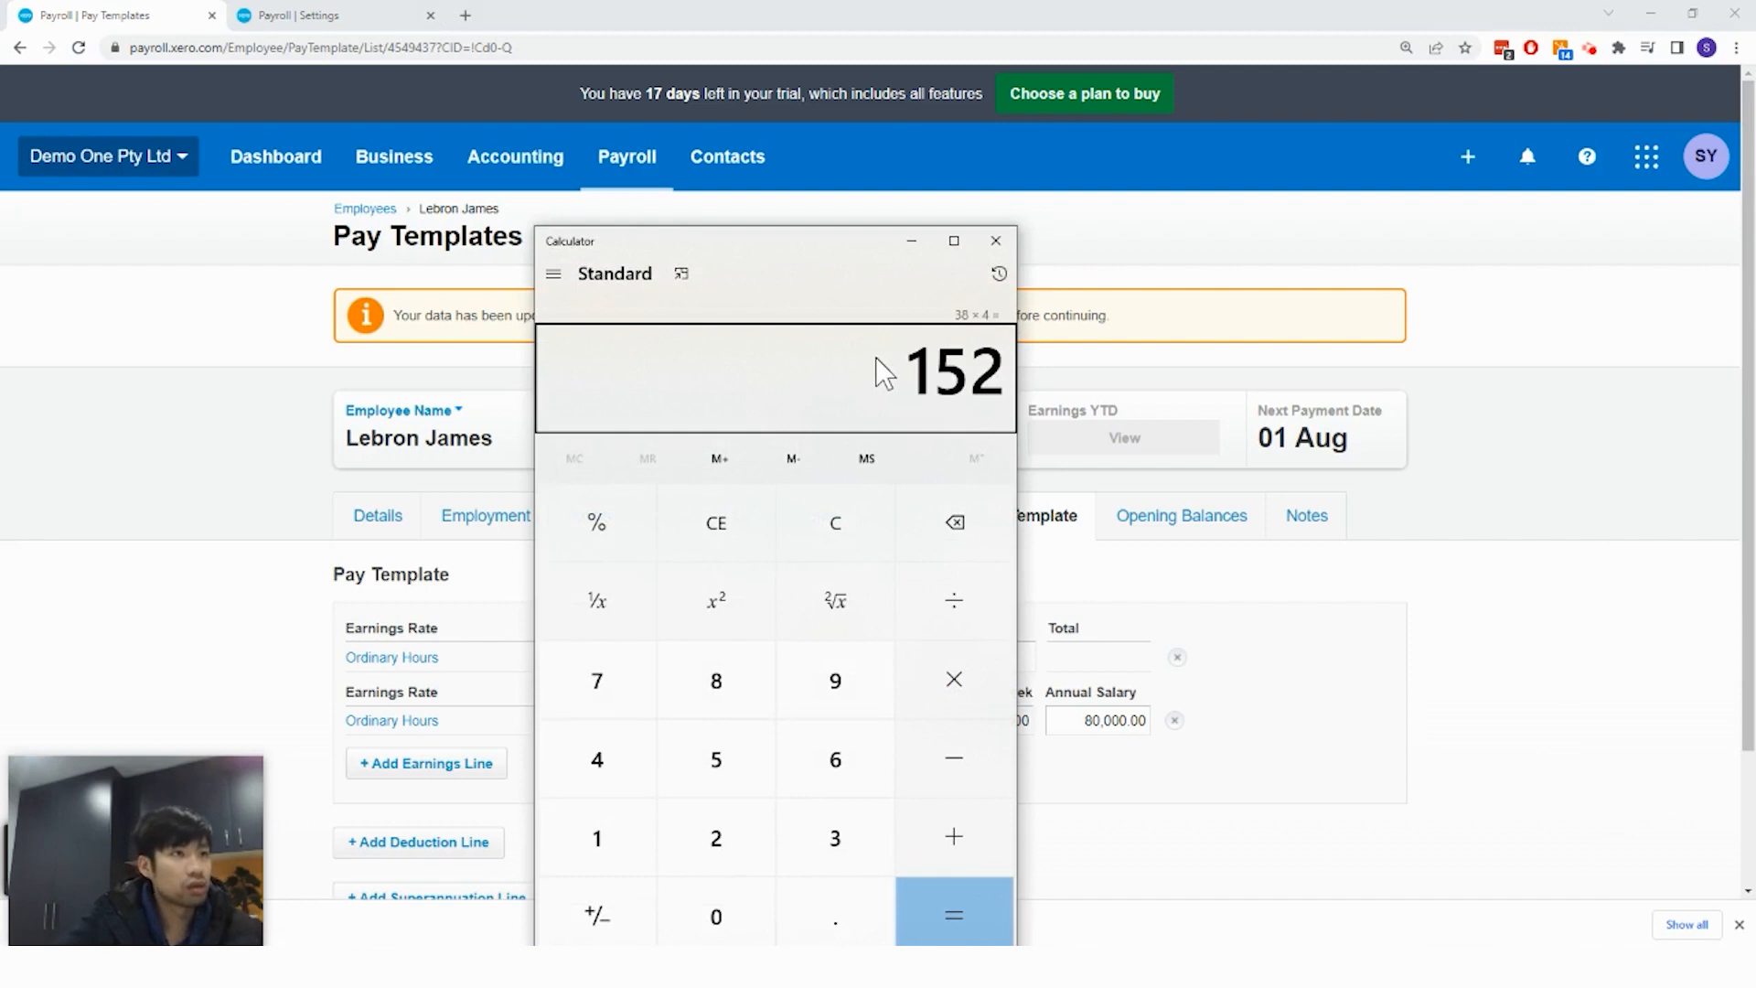
pyautogui.moveTo(933, 366); pyautogui.dragTo(978, 429)
pyautogui.hotkey('ctrl', 'c')
pyautogui.click(835, 660)
pyautogui.hotkey('ctrl', 'v')
pyautogui.click(977, 658)
pyautogui.click(978, 657)
pyautogui.write('0')
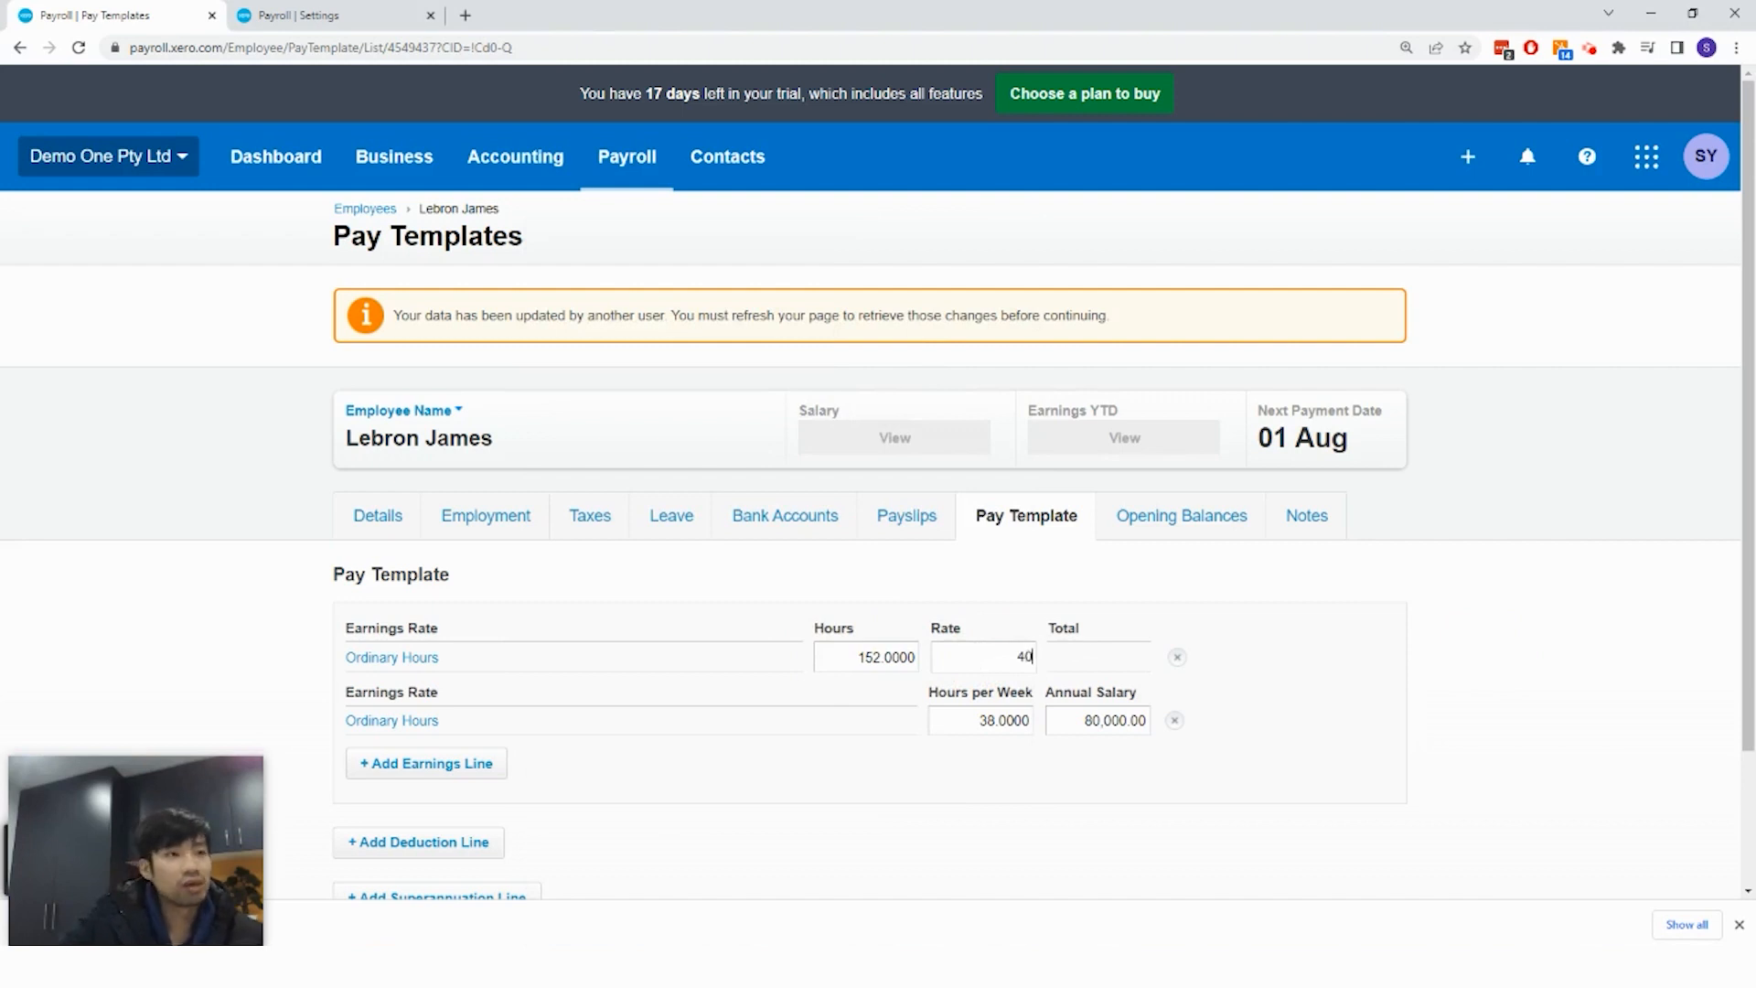
pyautogui.click(1450, 678)
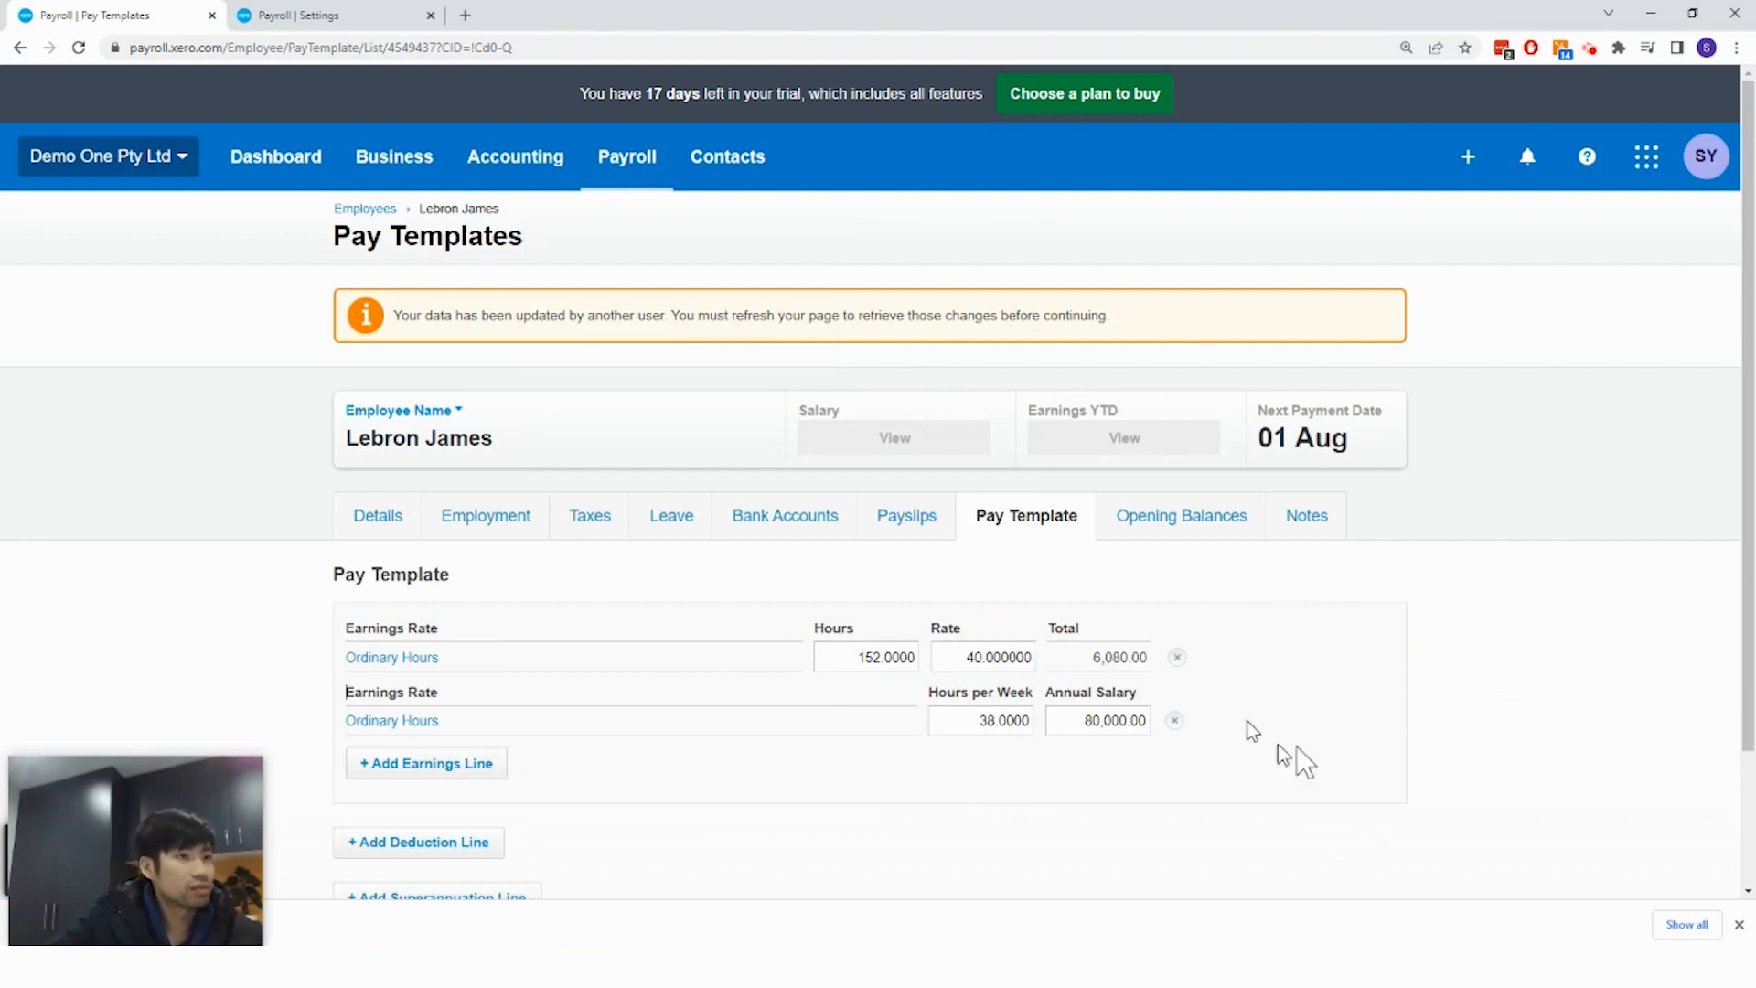
# Delete the hourly Ordinary Hours line, keeping only the 38-hour, 80,000.00 salary line
pyautogui.scroll(-1, 1258, 632)
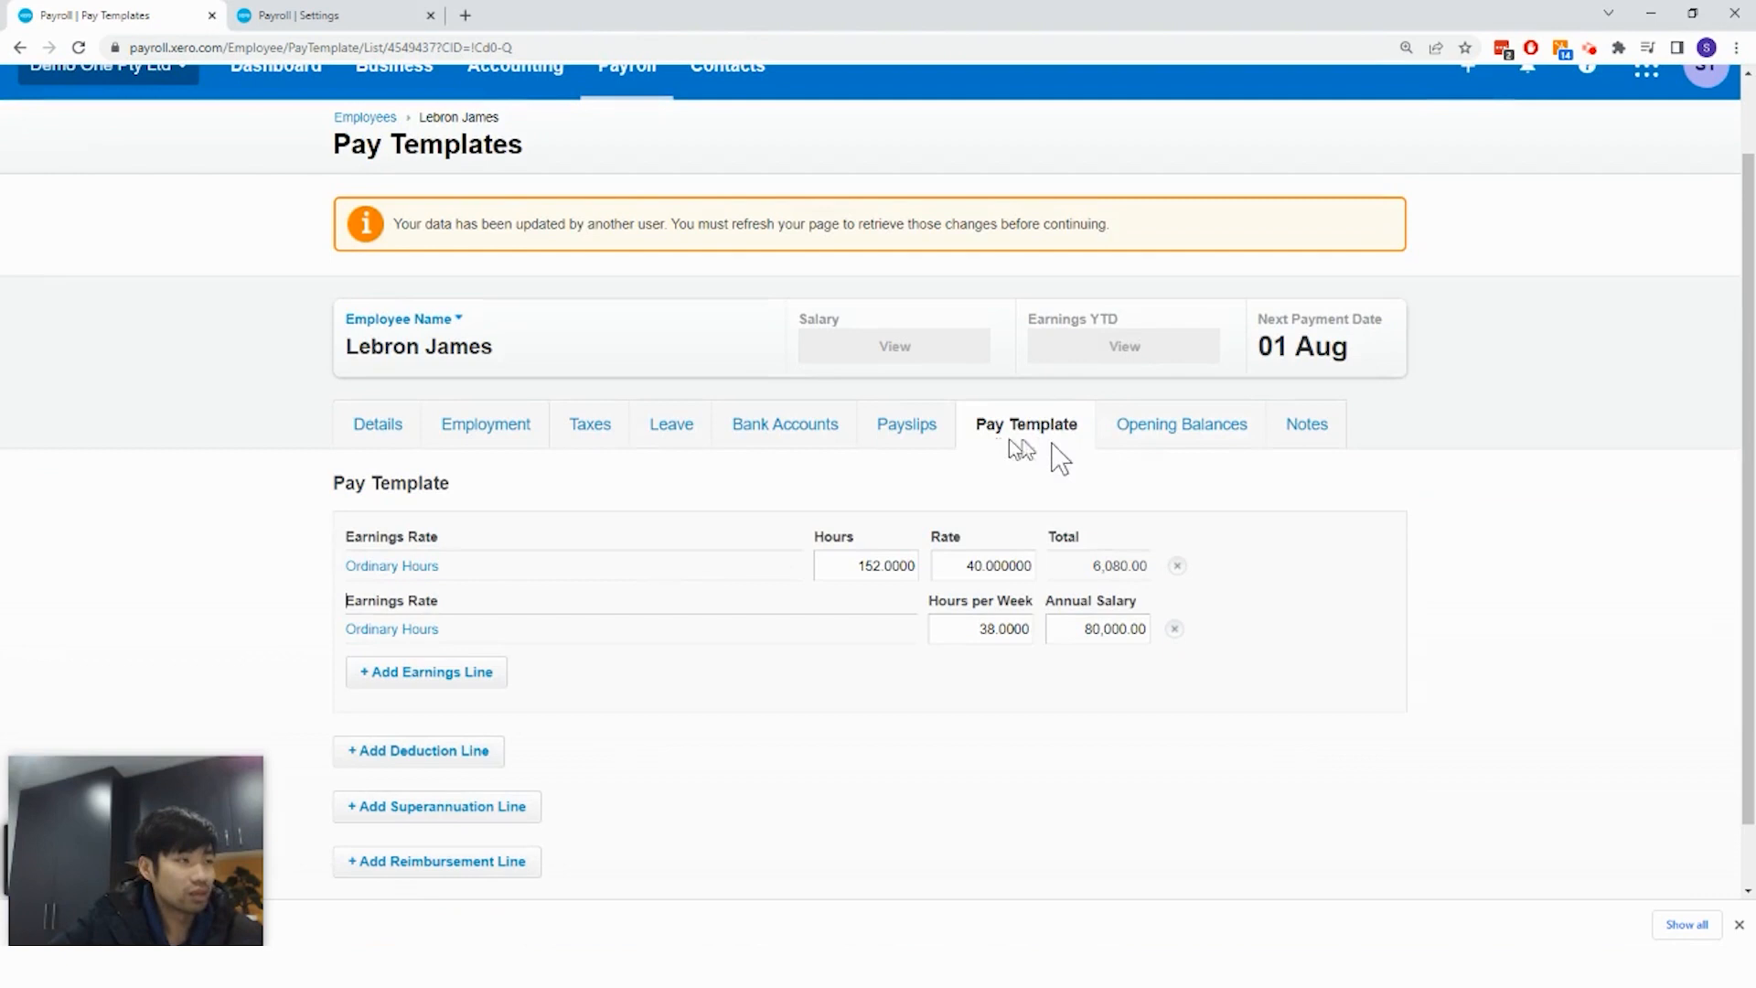
pyautogui.scroll(1, 1238, 628)
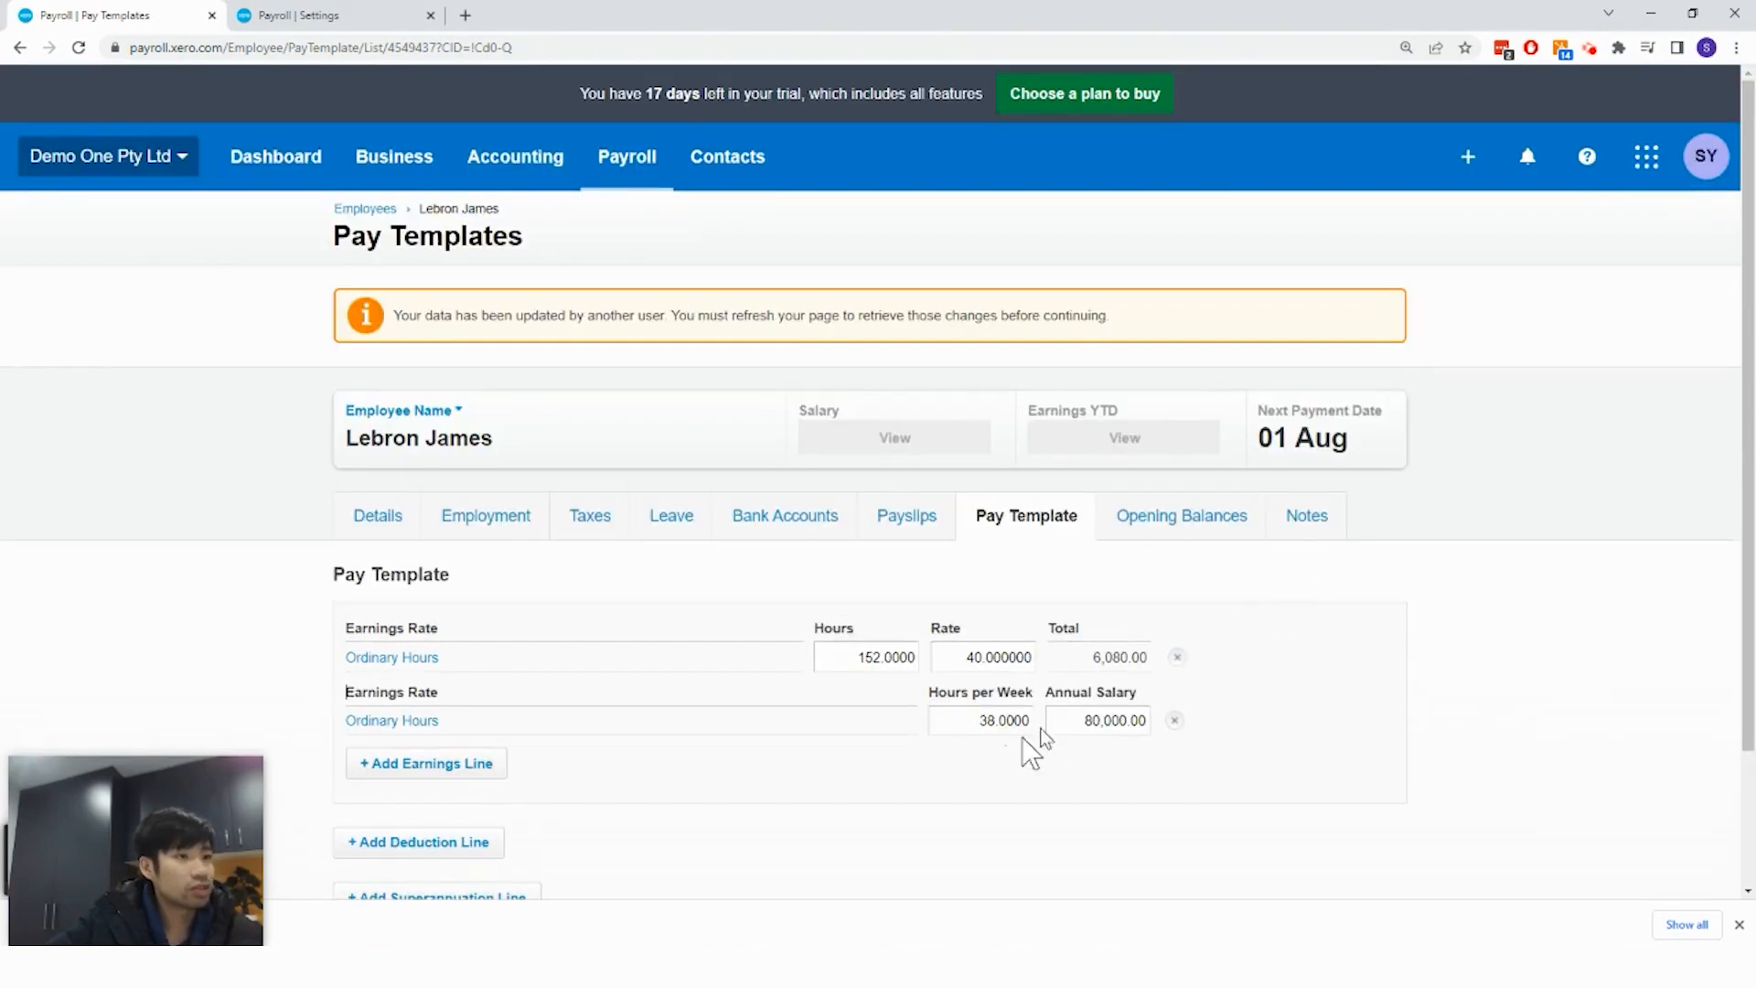
pyautogui.click(1177, 657)
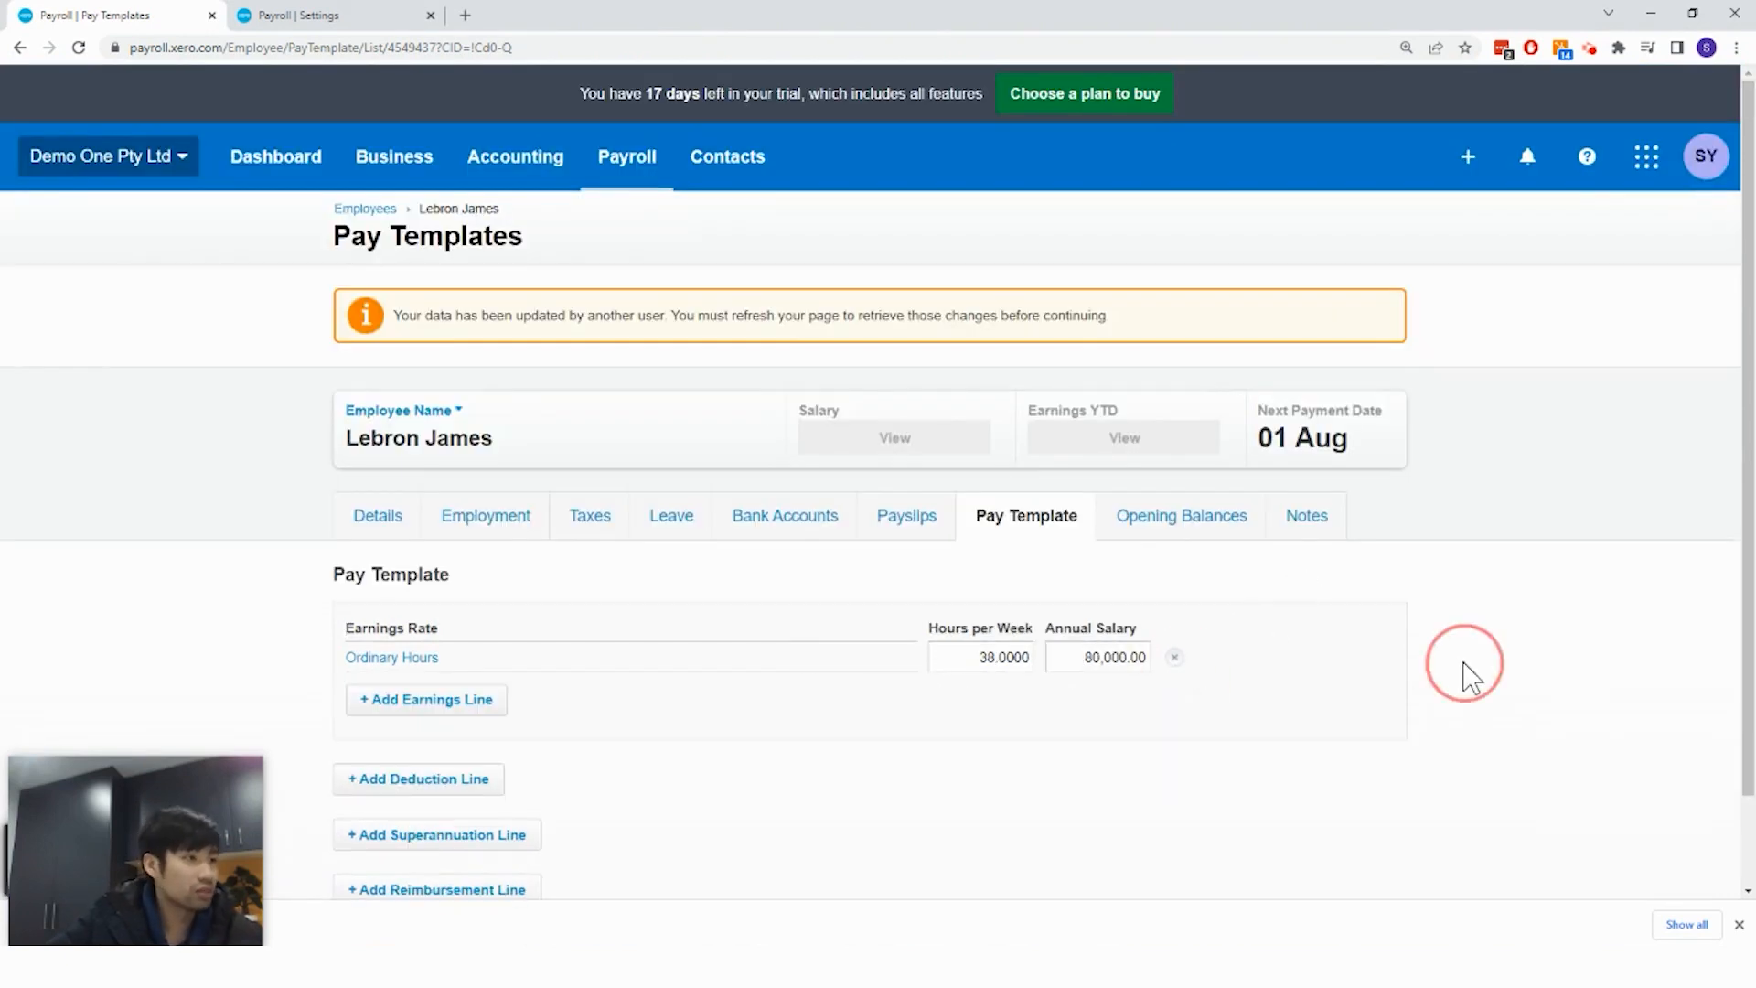
pyautogui.scroll(-1, 1461, 669)
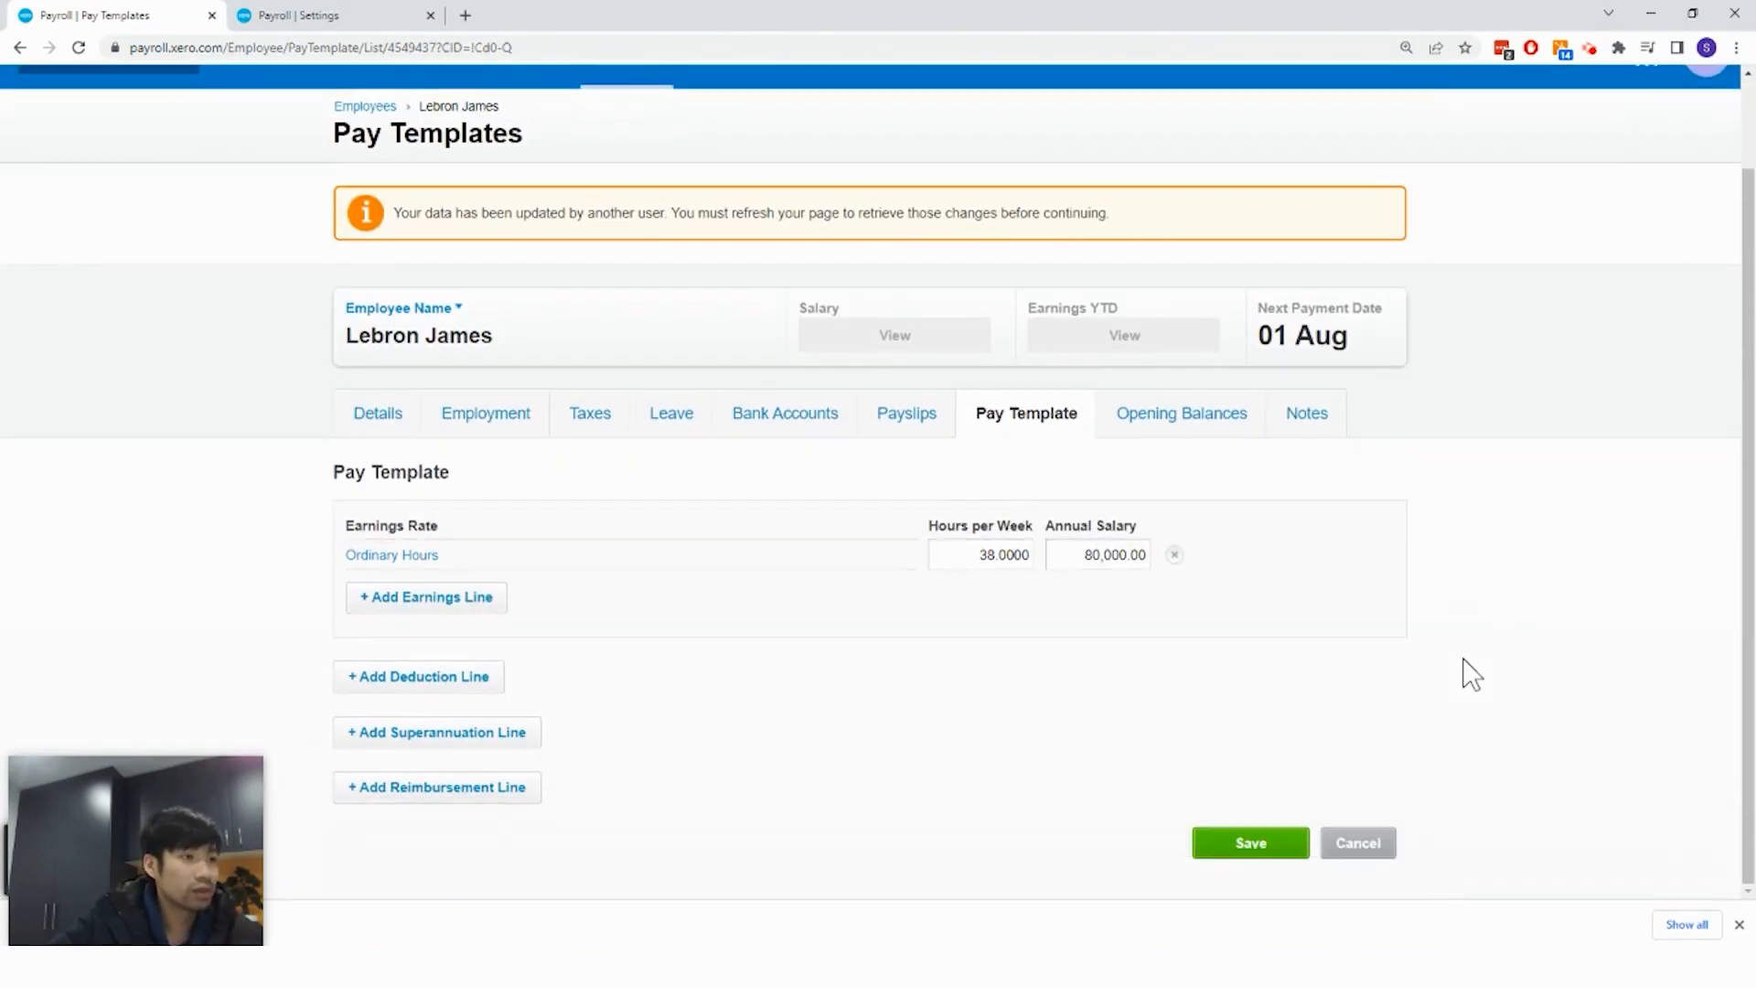
# Add a Rest Corporate Retained super line at Statutory Rate, paid quarterly
pyautogui.click(484, 750)
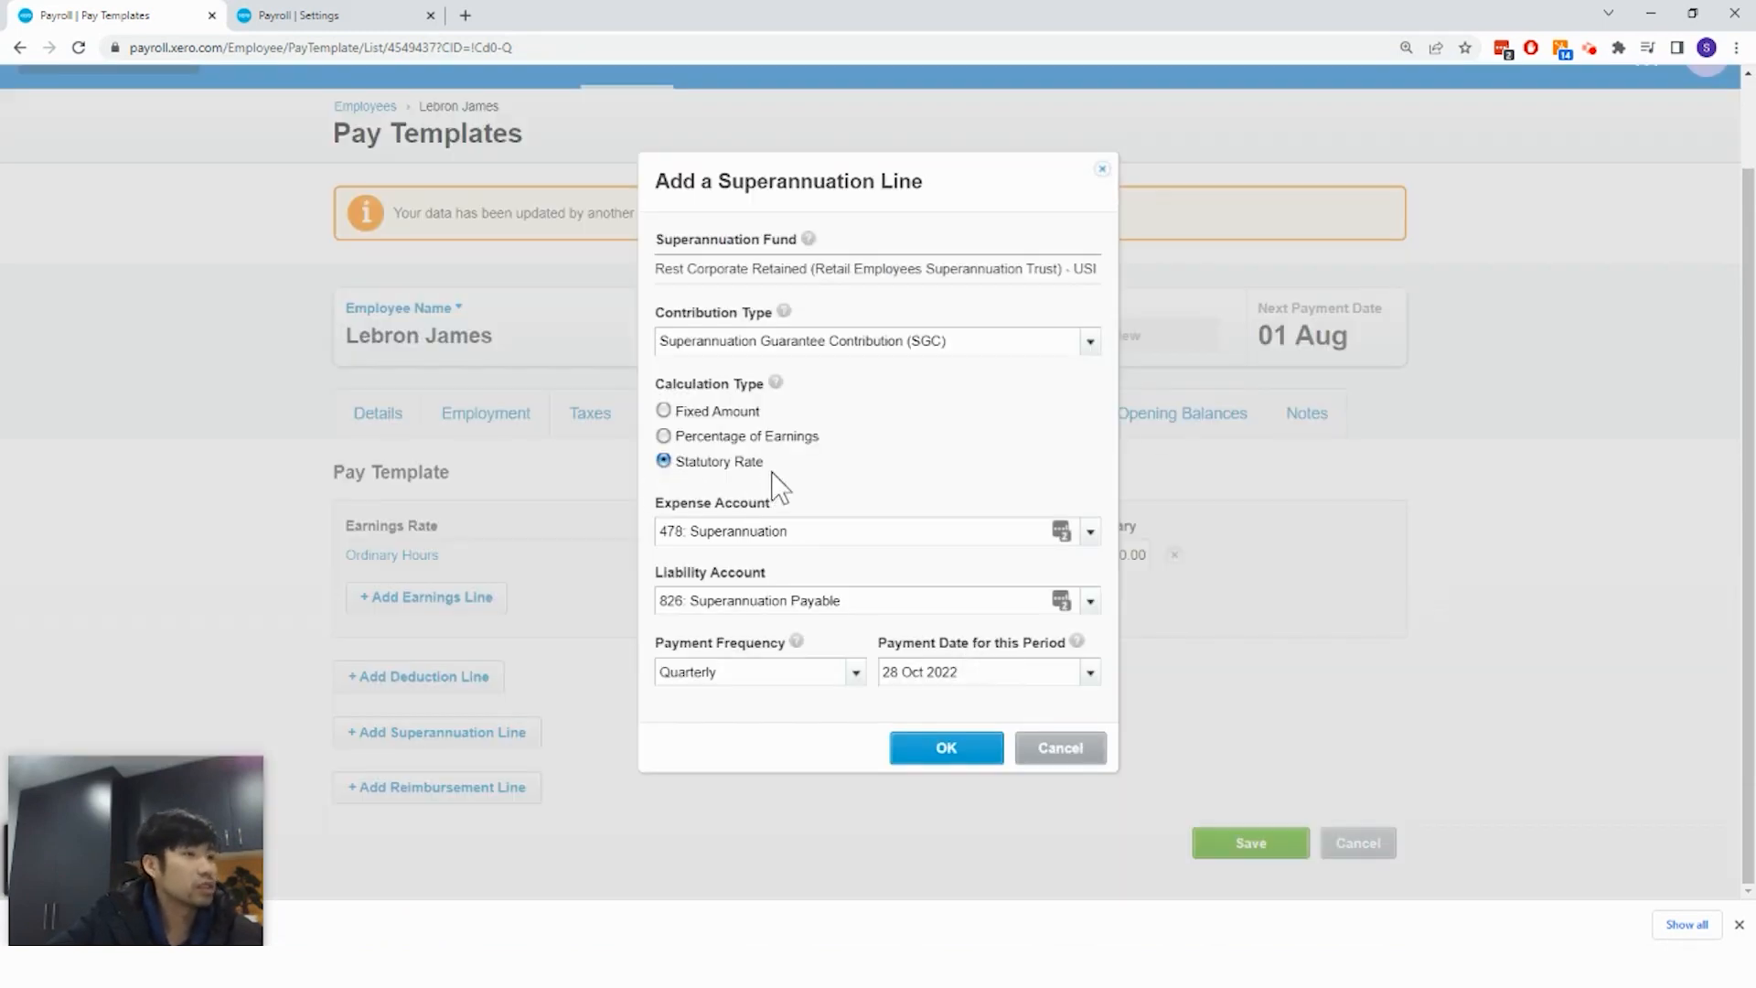
pyautogui.click(857, 674)
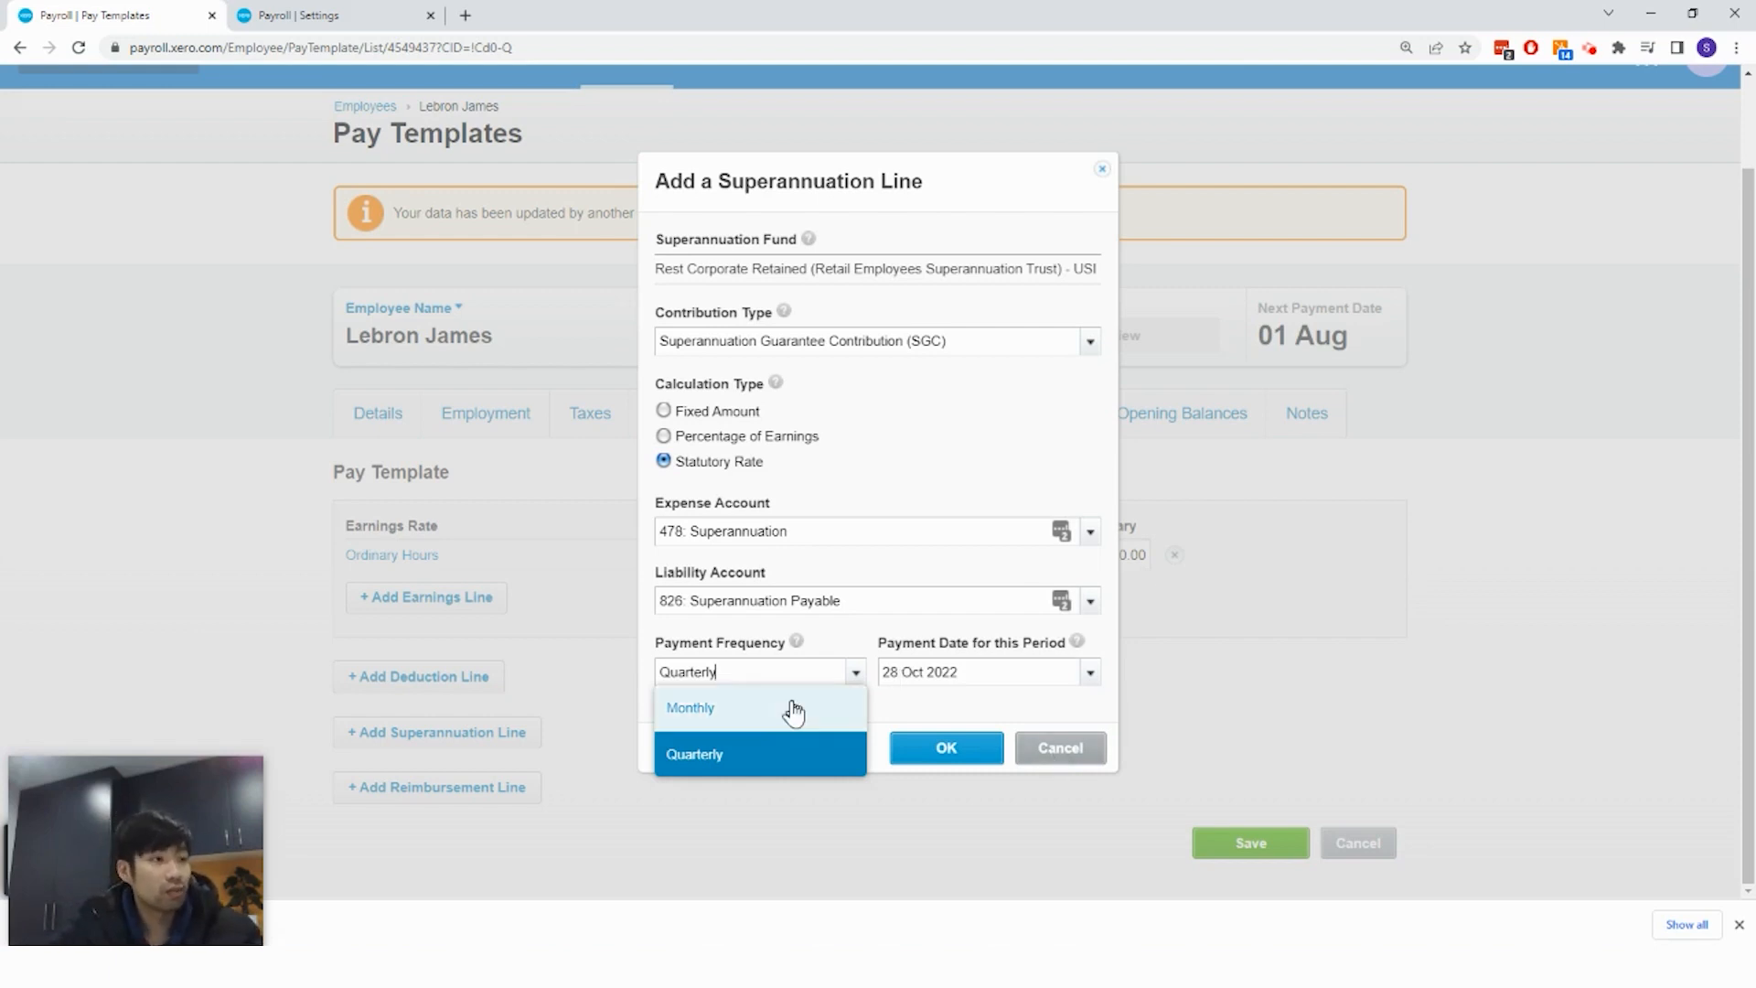
pyautogui.click(722, 759)
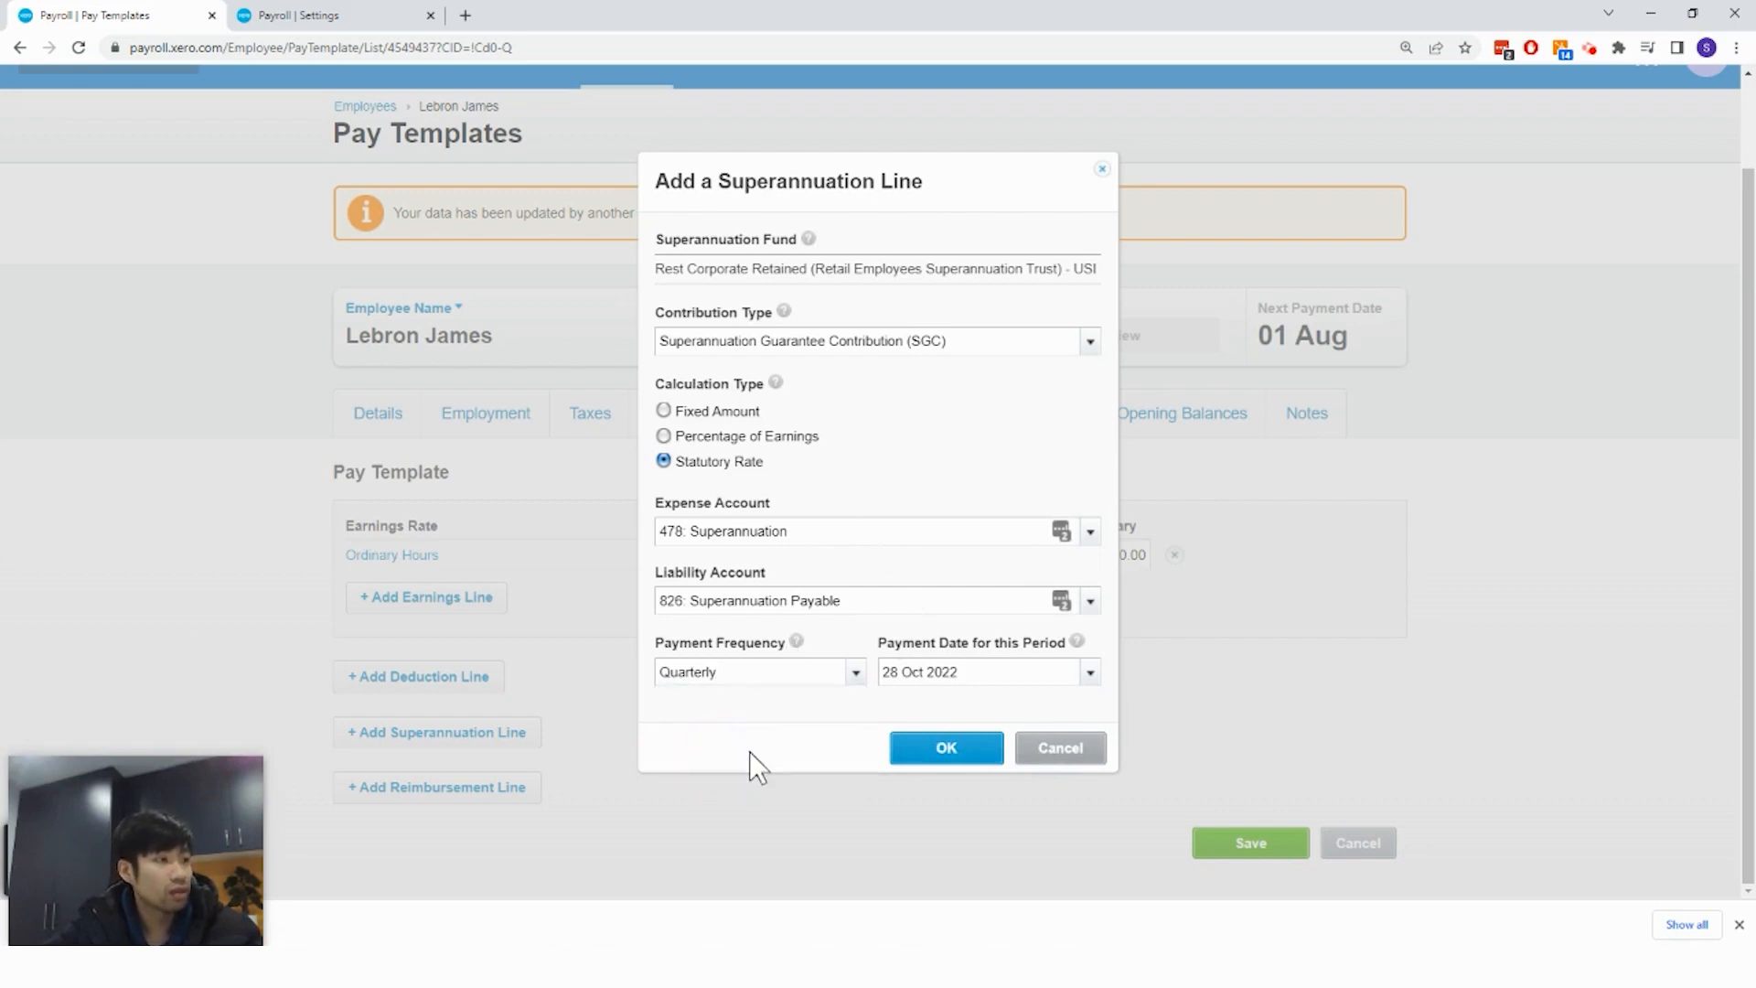
pyautogui.click(909, 750)
# Save the pay template and reveal the employee's salary figure
pyautogui.scroll(-1, 1322, 686)
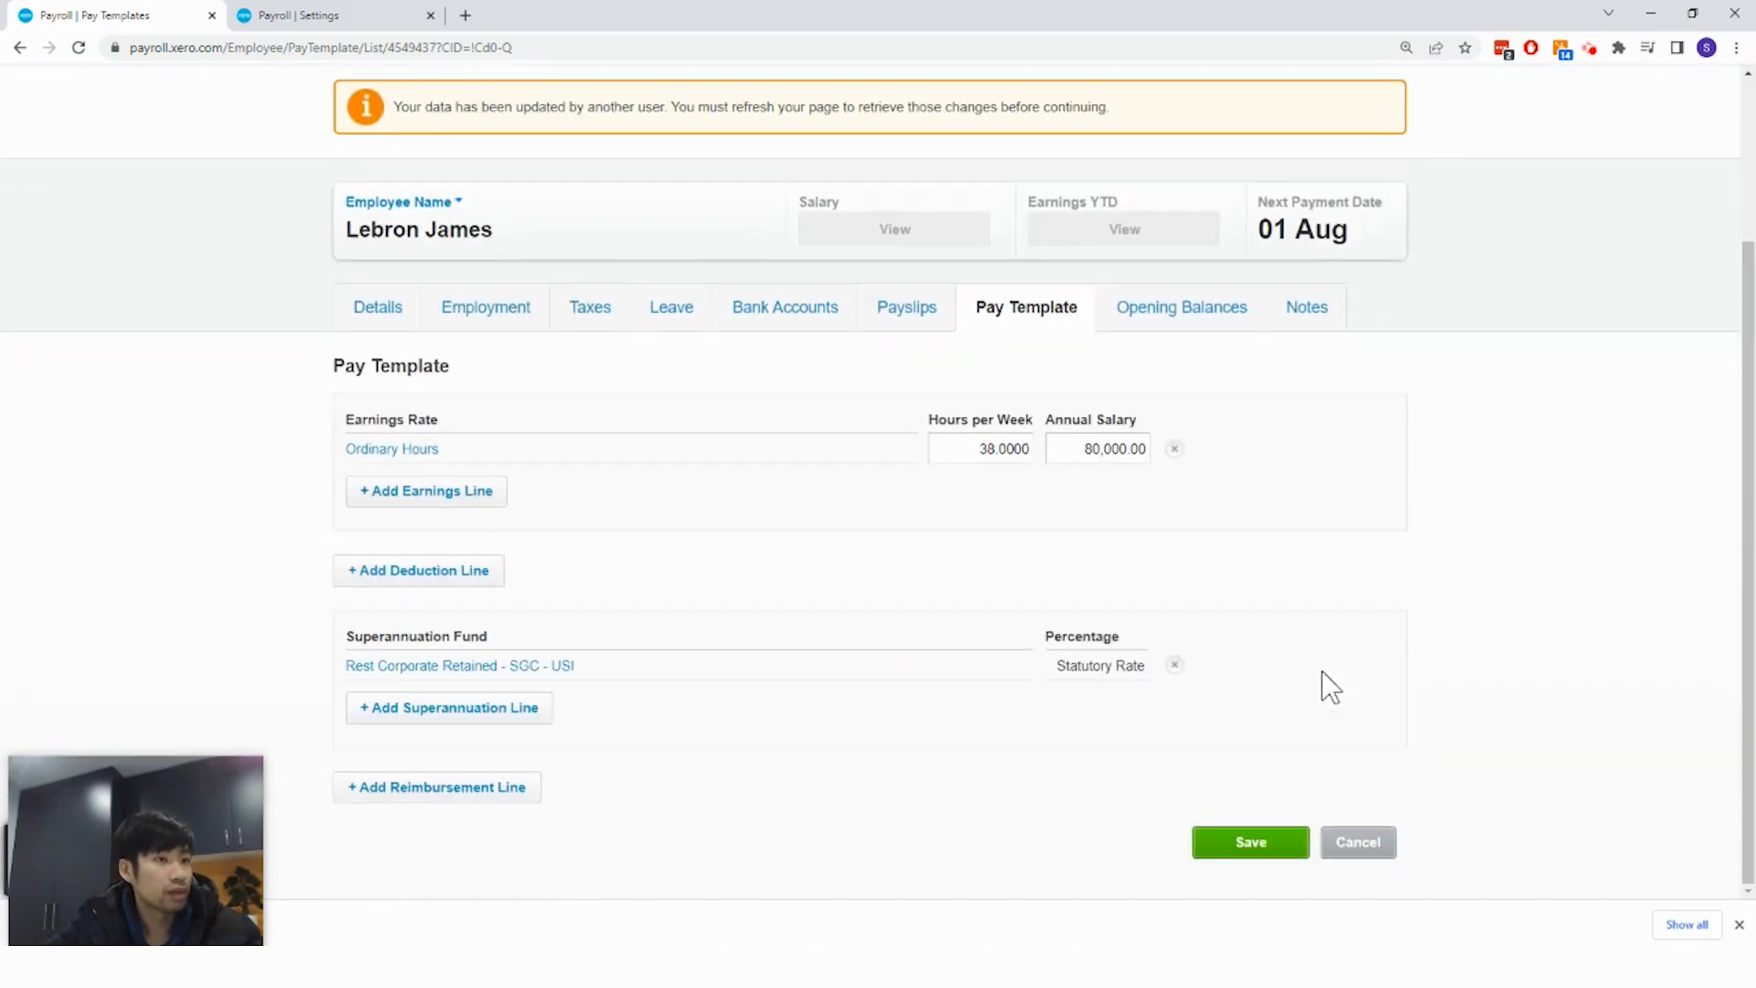
pyautogui.click(1250, 843)
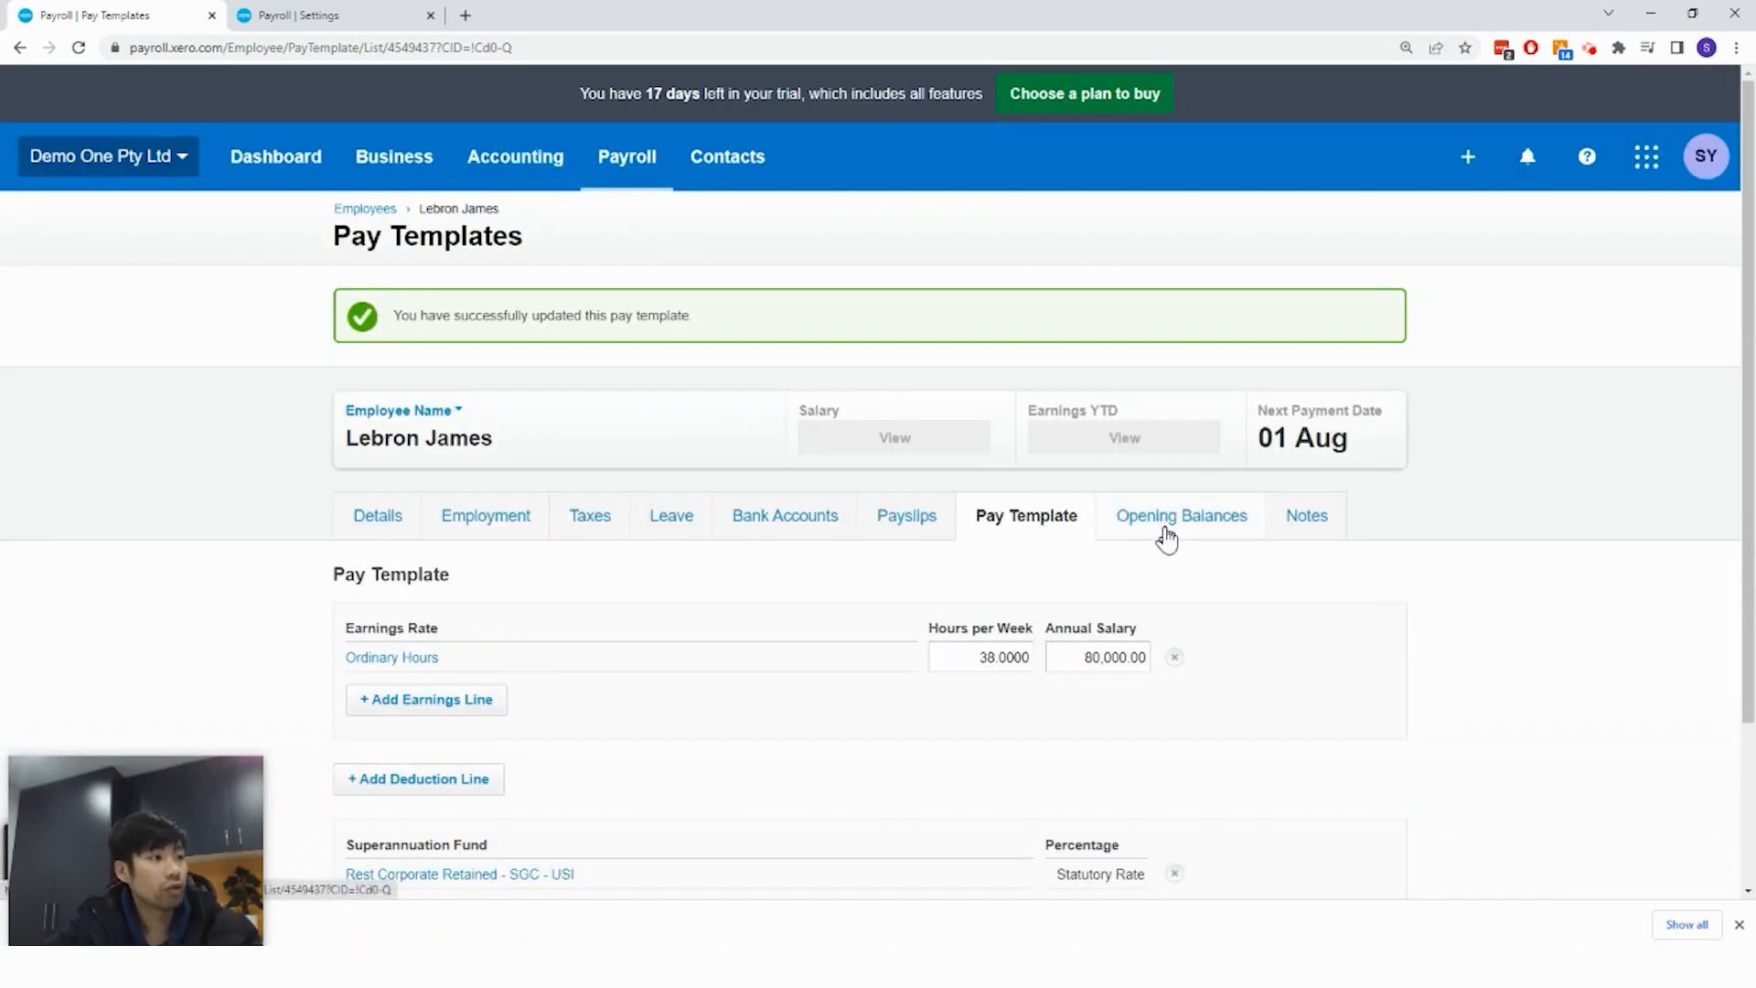
pyautogui.click(940, 425)
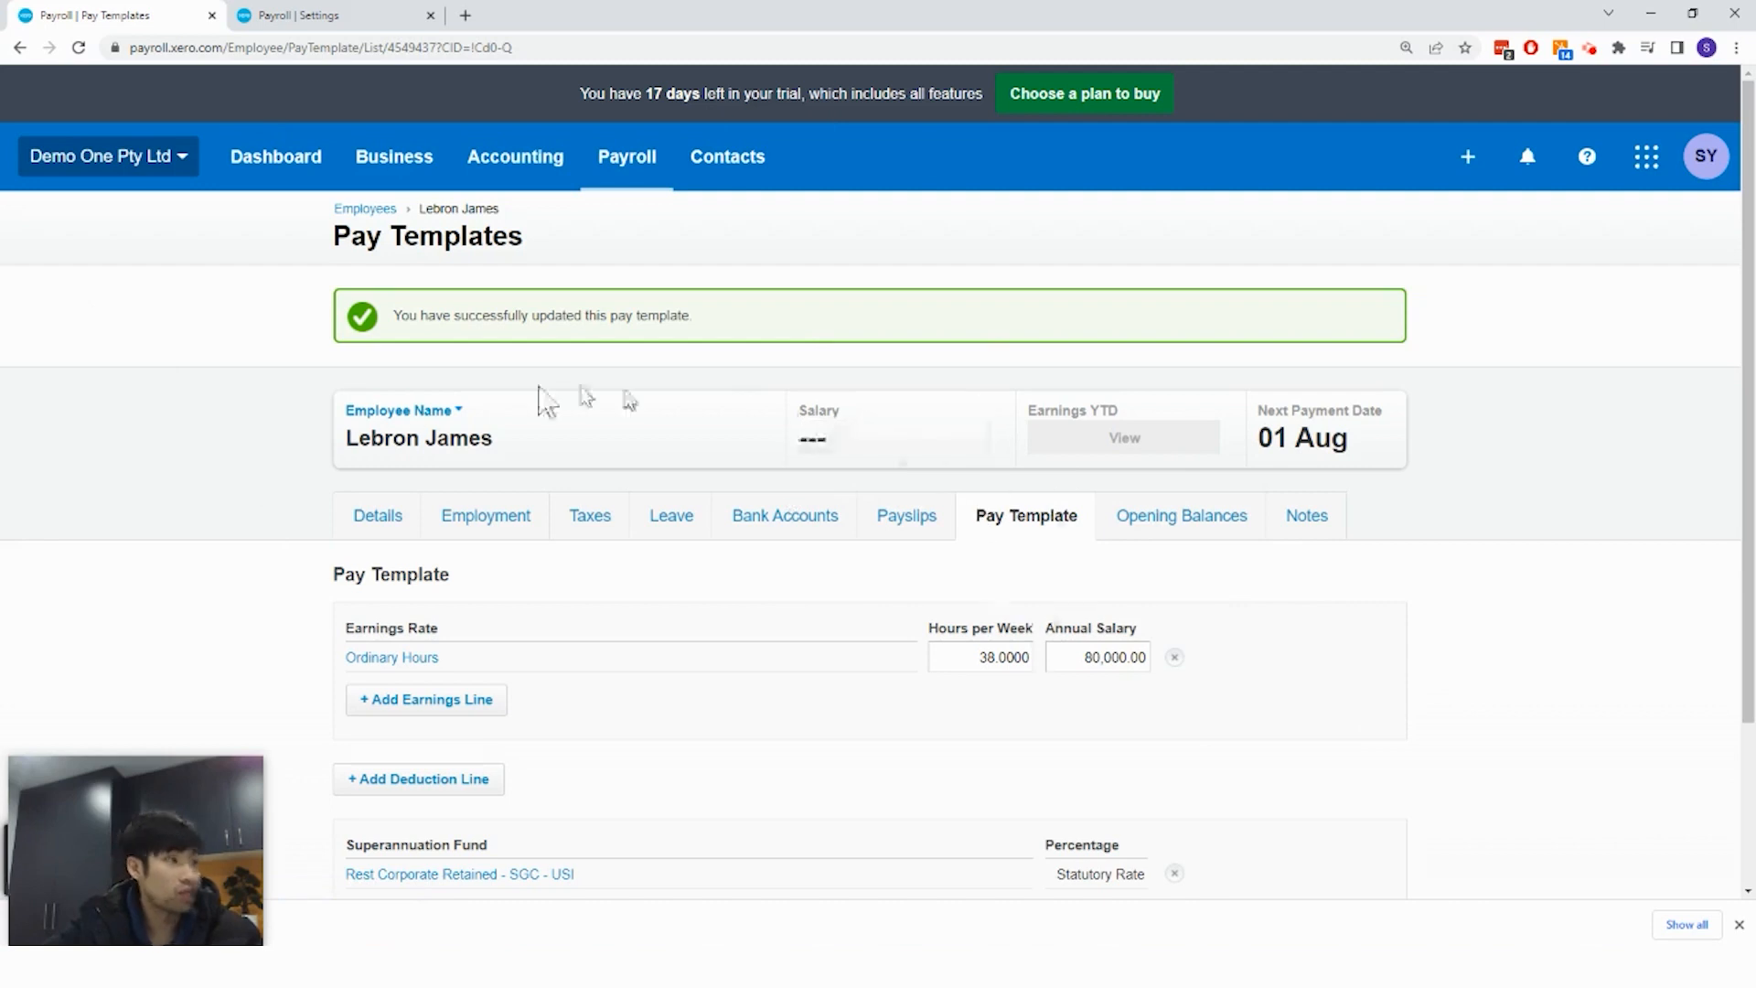
# Review the employee's Opening Balances as at 11 Aug 2022, with an empty Total Tax amount
pyautogui.click(1162, 519)
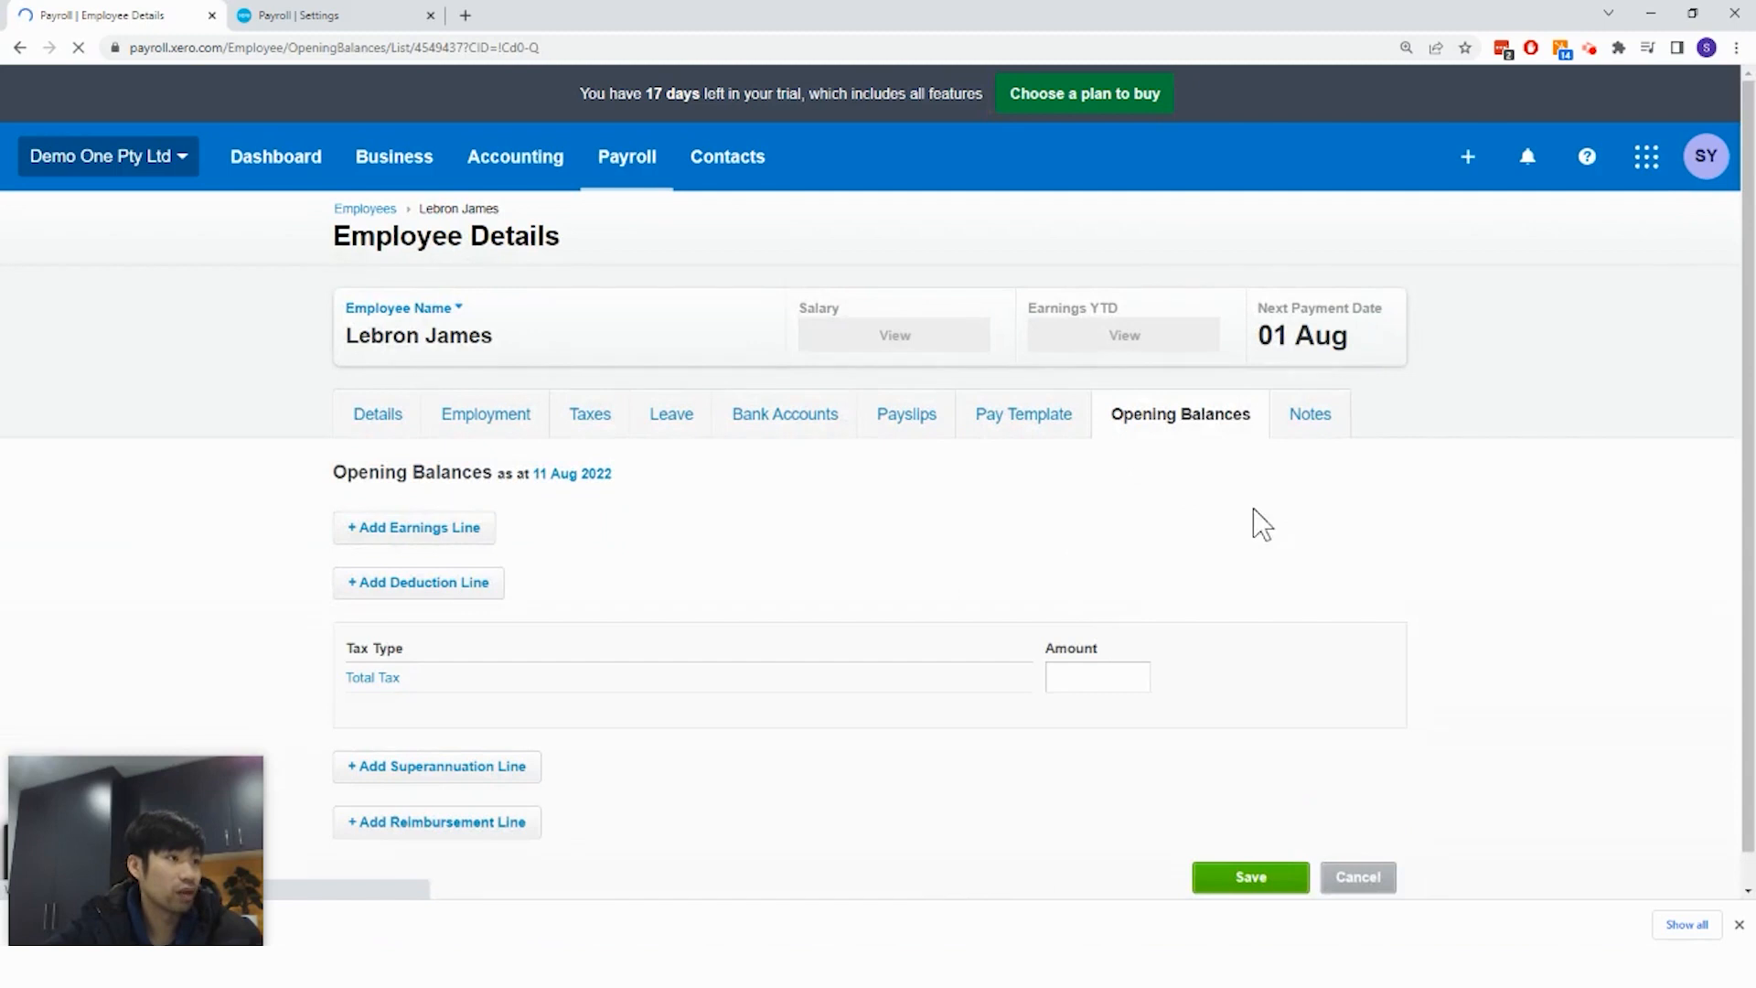
pyautogui.scroll(-1, 805, 508)
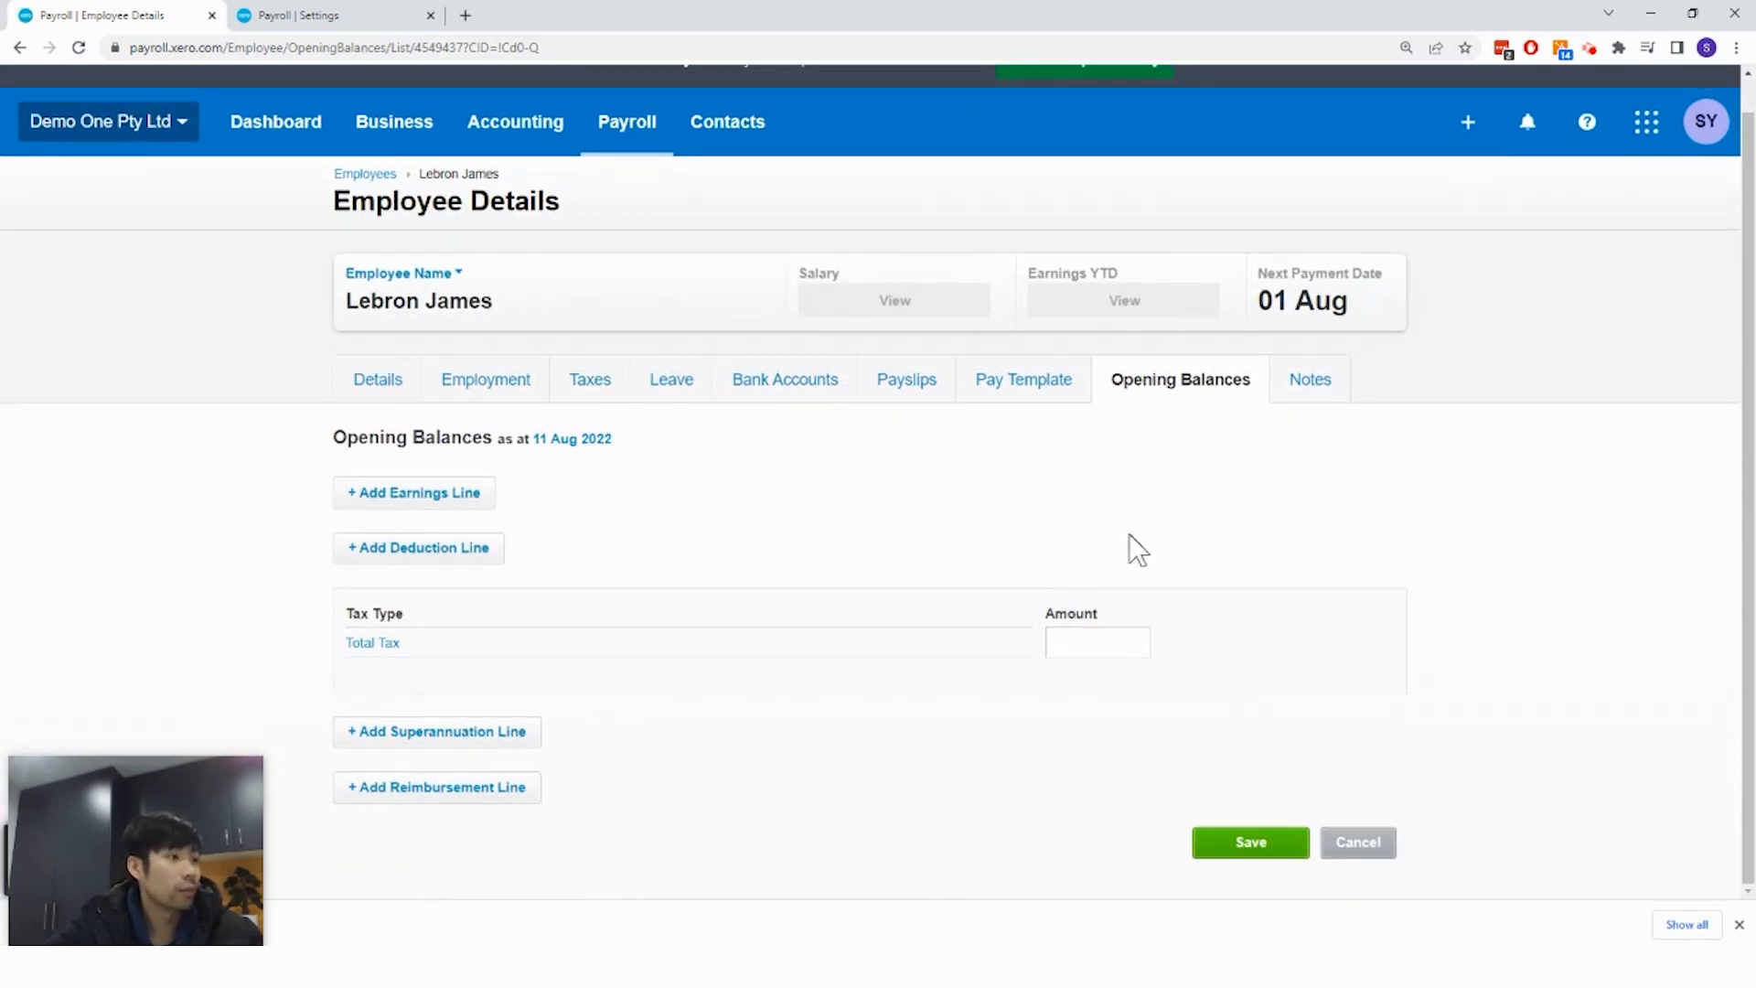
pyautogui.scroll(1, 608, 458)
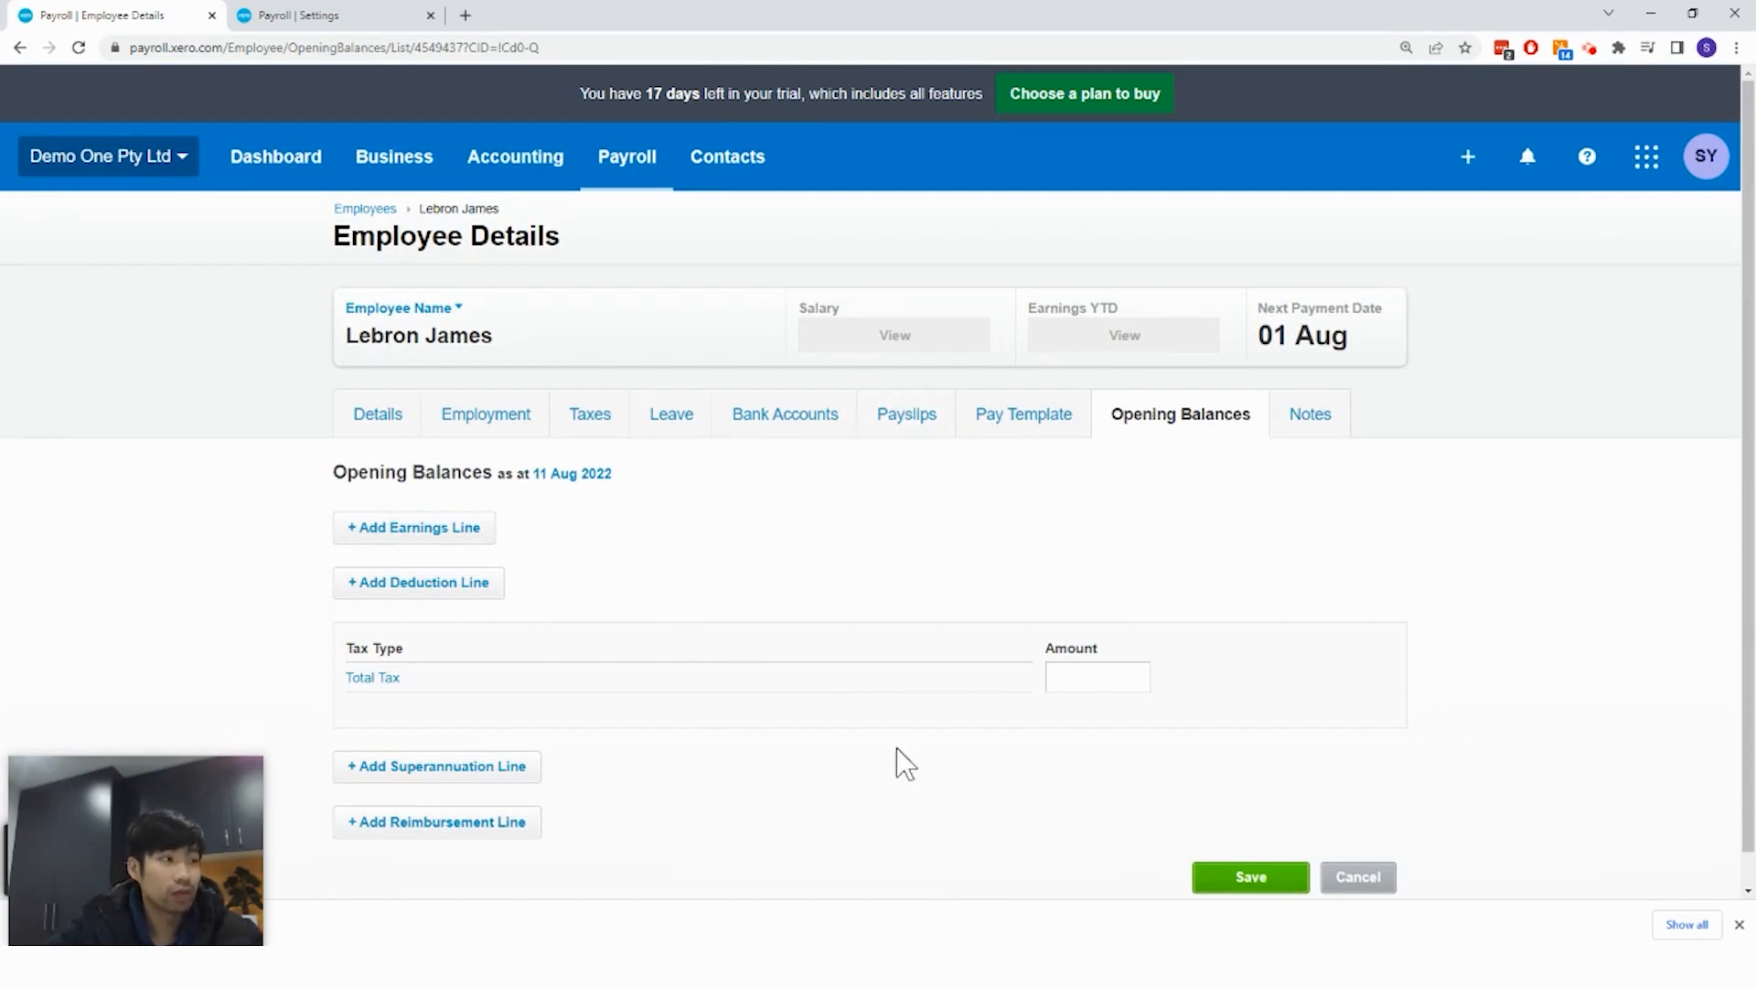
pyautogui.scroll(-1, 915, 611)
pyautogui.scroll(1, 915, 611)
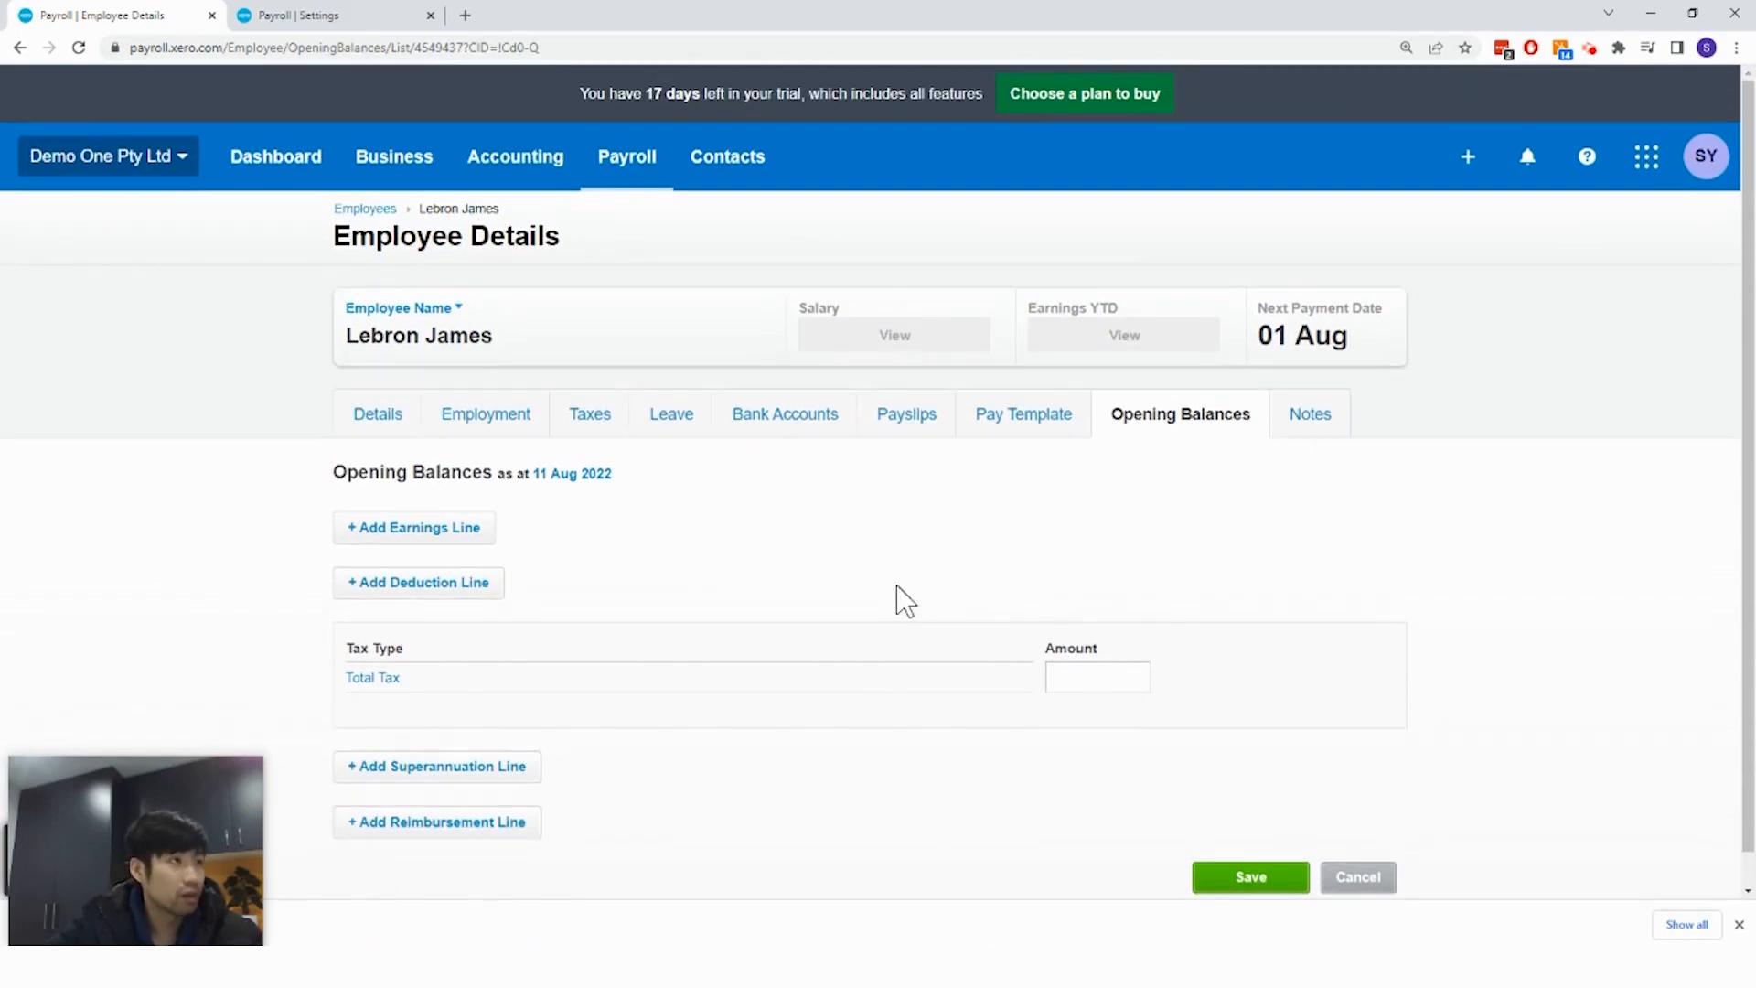